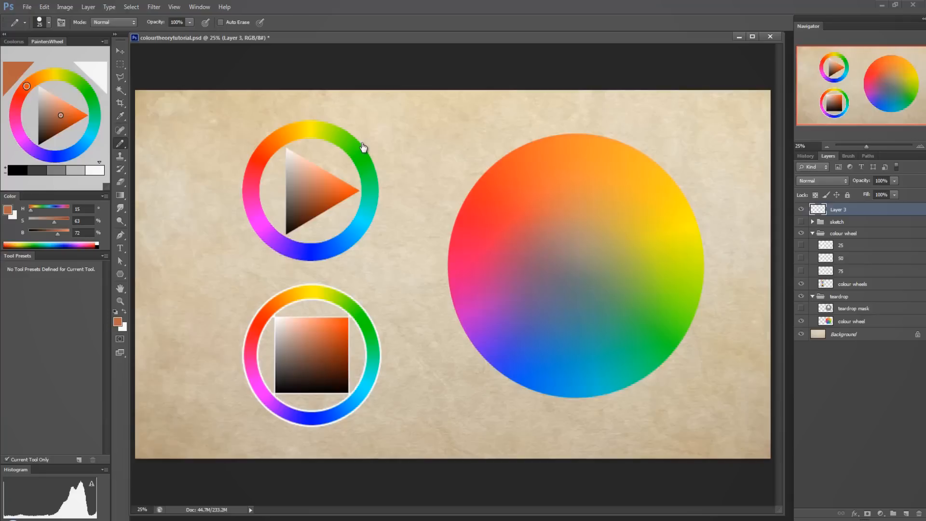
Draw a freehand outline around the two small colour wheels and undo it.
mouse_move(240, 101)
mouse_down()
mouse_move(219, 406)
mouse_move(411, 314)
mouse_move(379, 90)
mouse_up()
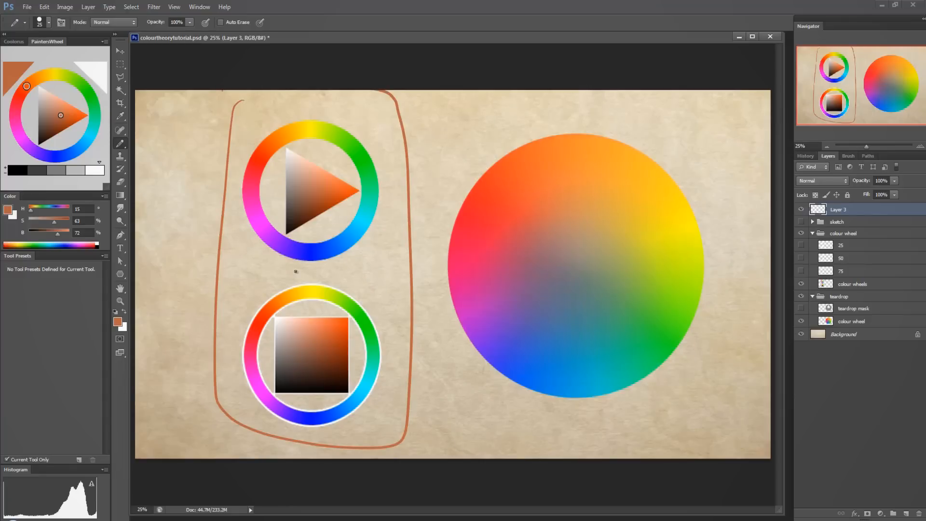
key(ctrl+z)
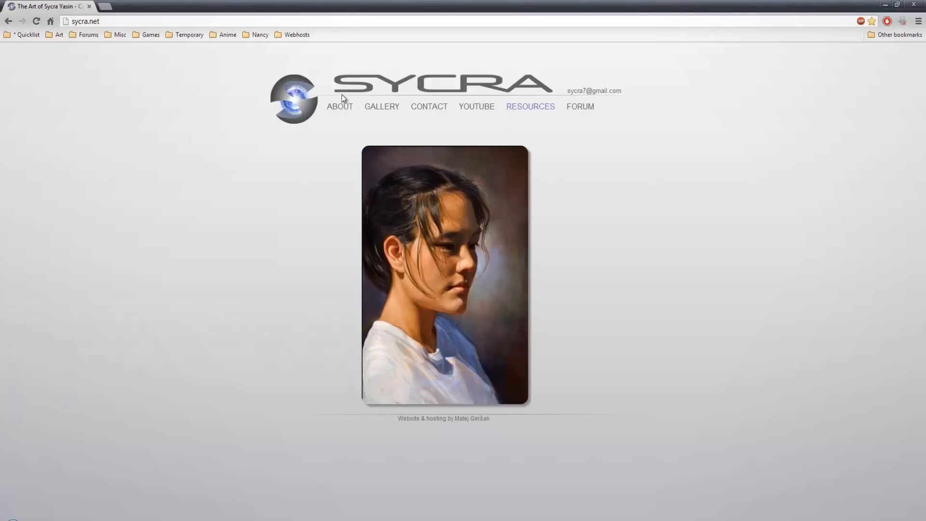
Open the Resources page of the sycra.net website in the browser and look through it.
click(526, 111)
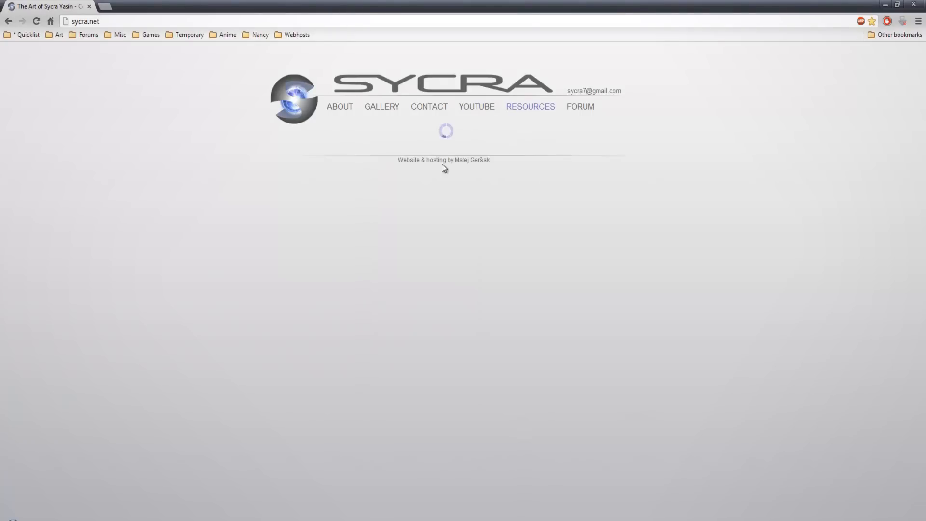
scroll(440, 183, down, 8)
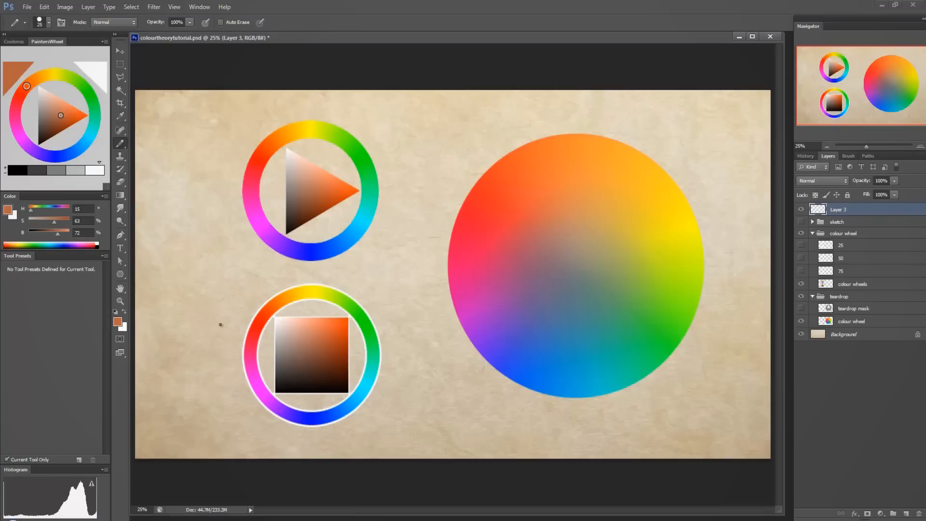
Back in Photoshop, draw a freehand mark beside the small wheels and an outline around the large colour wheel, undoing each.
drag(176, 298, 229, 326)
key(ctrl+z)
mouse_move(446, 125)
mouse_down()
mouse_move(717, 156)
mouse_move(622, 437)
mouse_move(447, 139)
mouse_up()
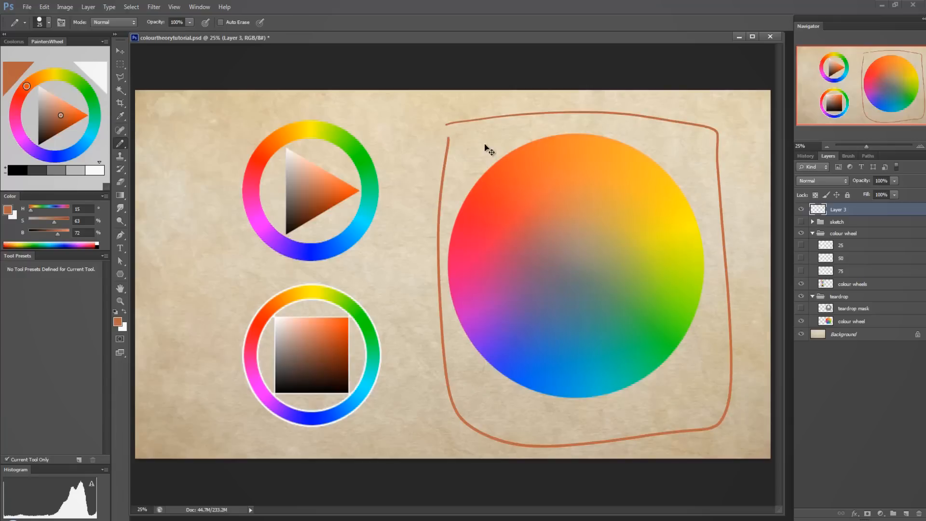
key(ctrl+z)
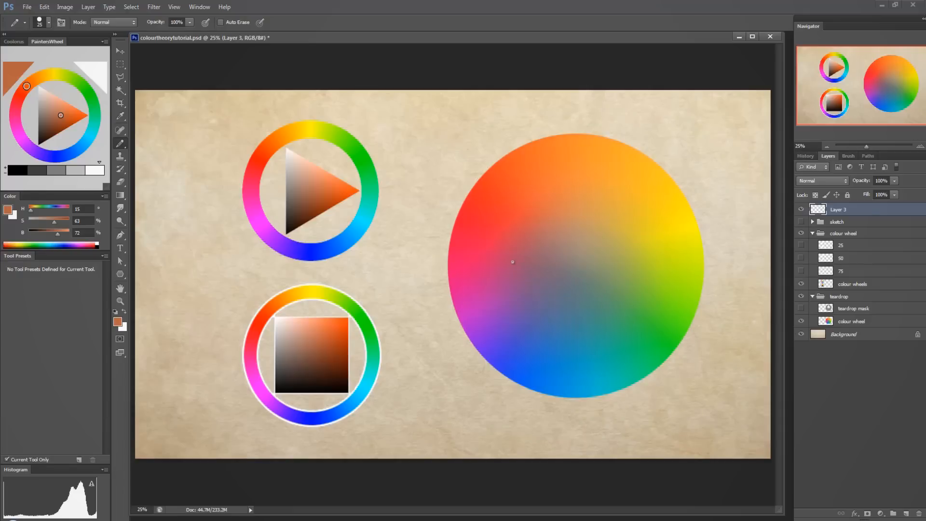
Mark the rim and inner area of the large colour wheel with freehand strokes and undo them all.
mouse_move(575, 107)
mouse_down()
mouse_move(576, 121)
mouse_move(472, 164)
mouse_up()
mouse_move(454, 194)
mouse_down()
mouse_move(469, 368)
mouse_move(631, 418)
mouse_move(717, 237)
mouse_move(606, 131)
mouse_move(571, 144)
mouse_move(578, 251)
mouse_move(565, 243)
mouse_move(585, 246)
mouse_move(575, 268)
mouse_move(573, 237)
mouse_move(572, 281)
mouse_up()
key(ctrl+z)
key(ctrl+z)
mouse_move(516, 159)
mouse_down()
mouse_move(538, 371)
mouse_move(646, 179)
mouse_move(479, 296)
mouse_up()
key(ctrl+z)
Show and select the teardrop mask layer over the large wheel, trace on the teardrop and undo the trace.
click(801, 308)
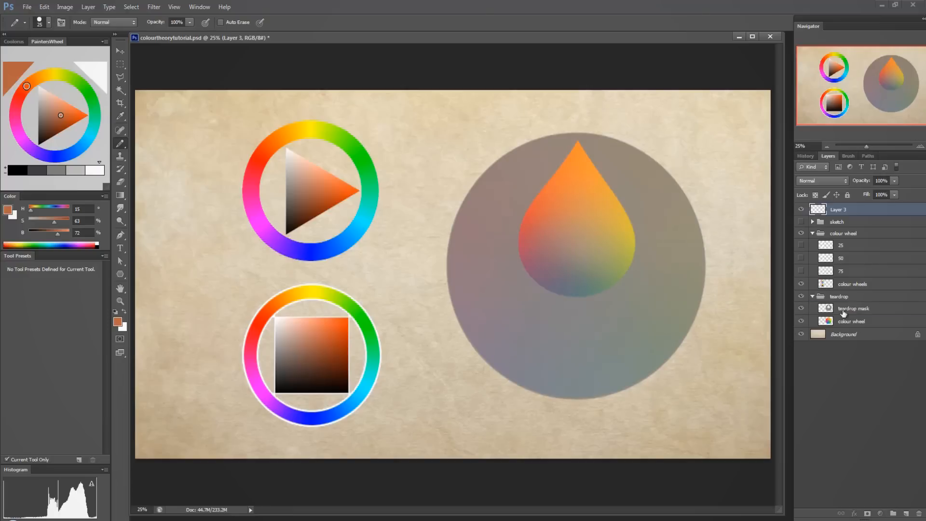
click(821, 314)
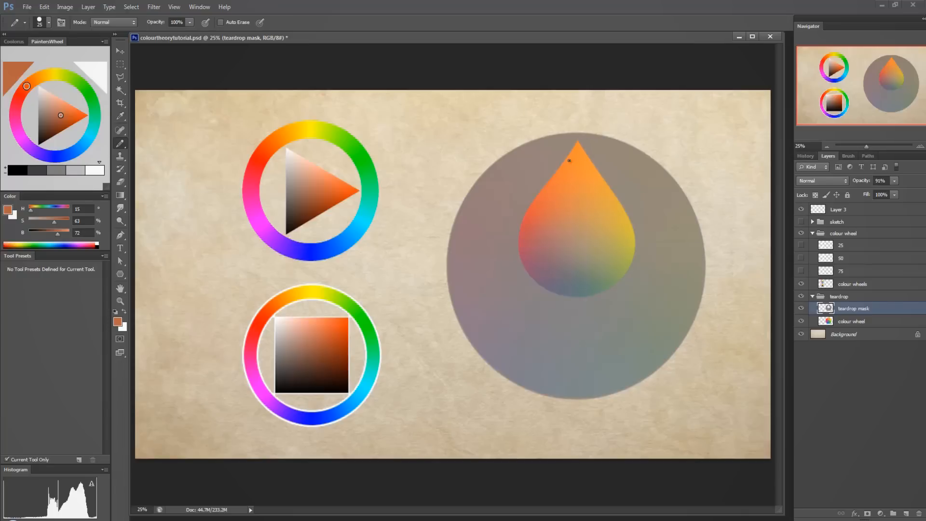
mouse_move(579, 143)
mouse_down()
mouse_move(574, 161)
mouse_move(583, 137)
mouse_up()
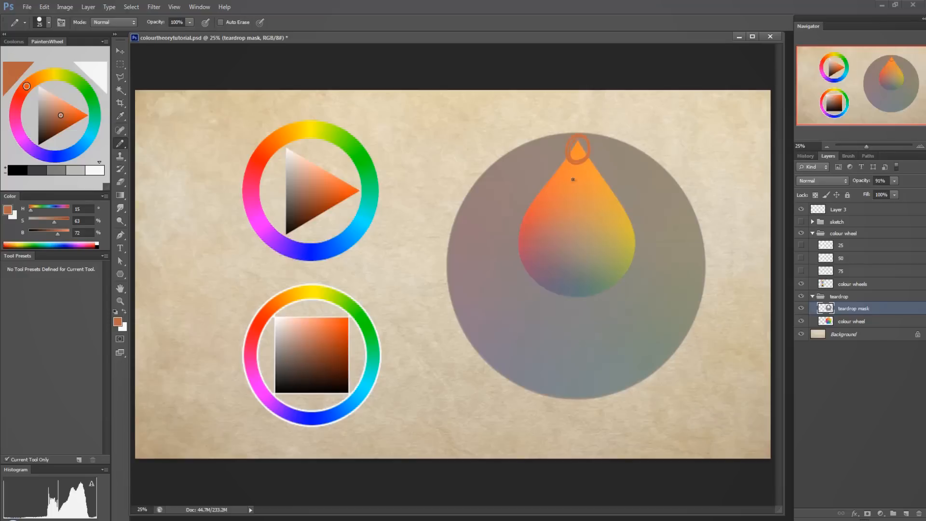
key(ctrl+z)
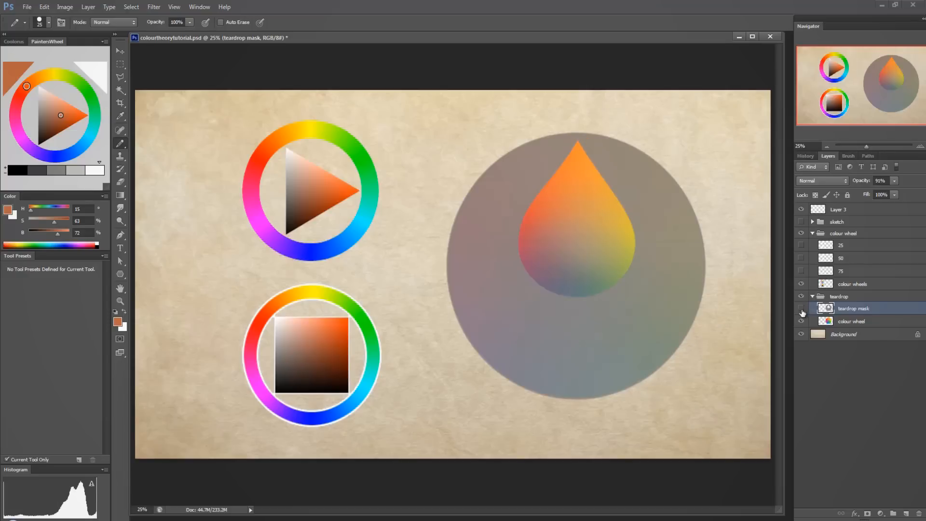
Toggle the teardrop mask off and on twice to compare the full wheel with the masked one.
click(801, 308)
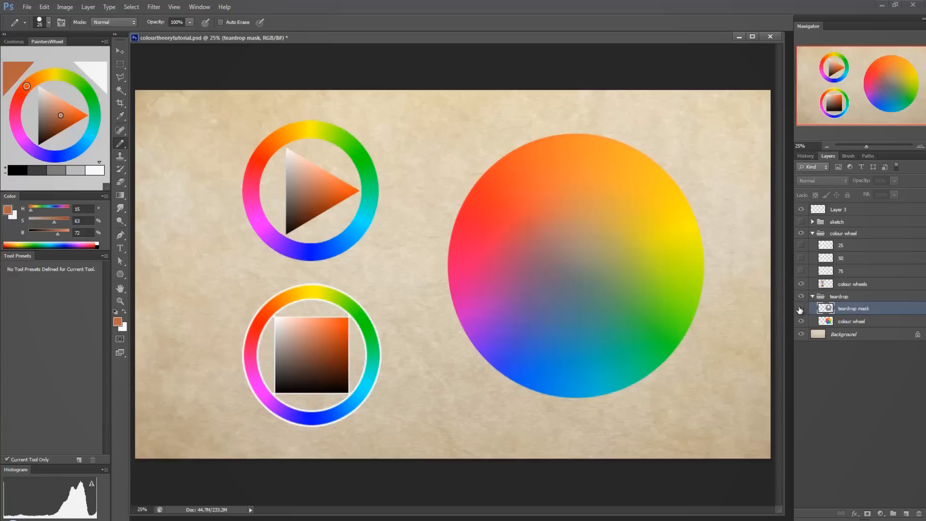
click(800, 308)
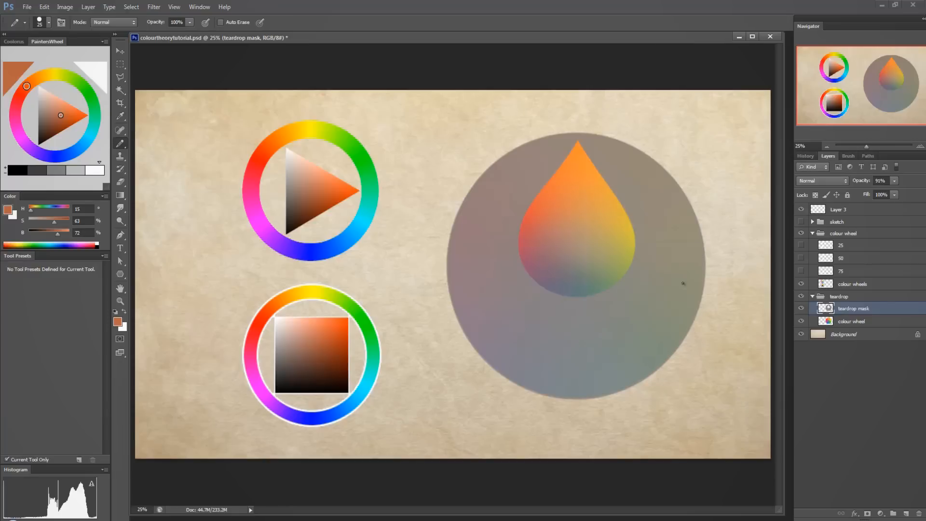
click(801, 308)
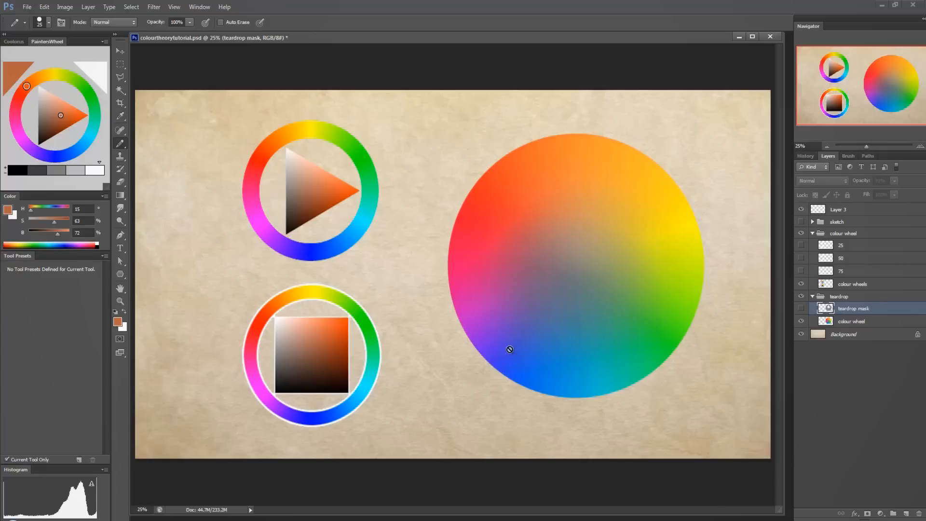
click(801, 309)
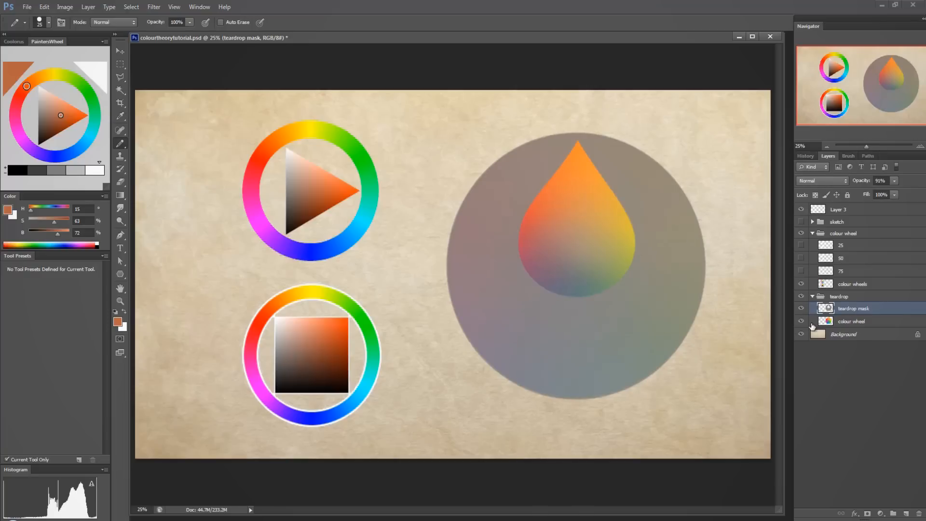
Free-transform the teardrop mask, rotating it about 127° toward green and back to nearly upright at about 1.6°, undoing a stray resize.
key(ctrl+t)
drag(717, 124, 594, 415)
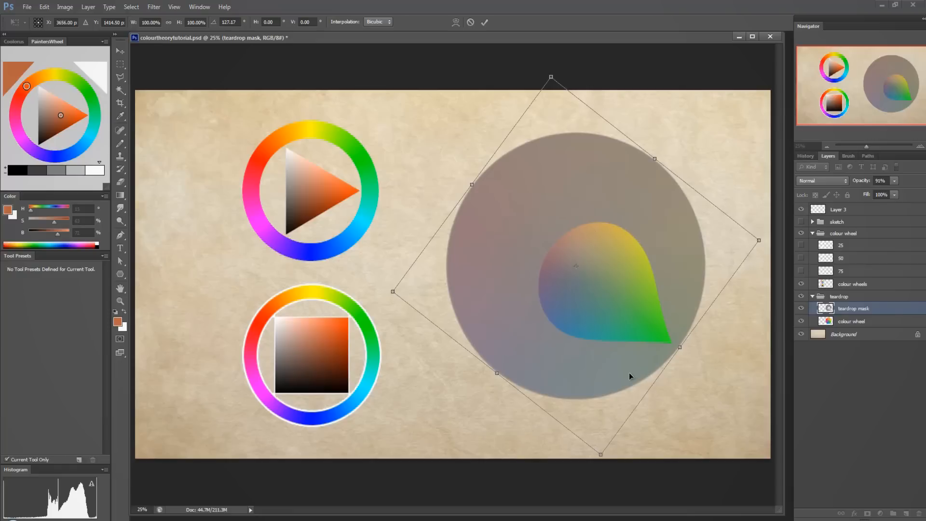
drag(390, 292, 386, 287)
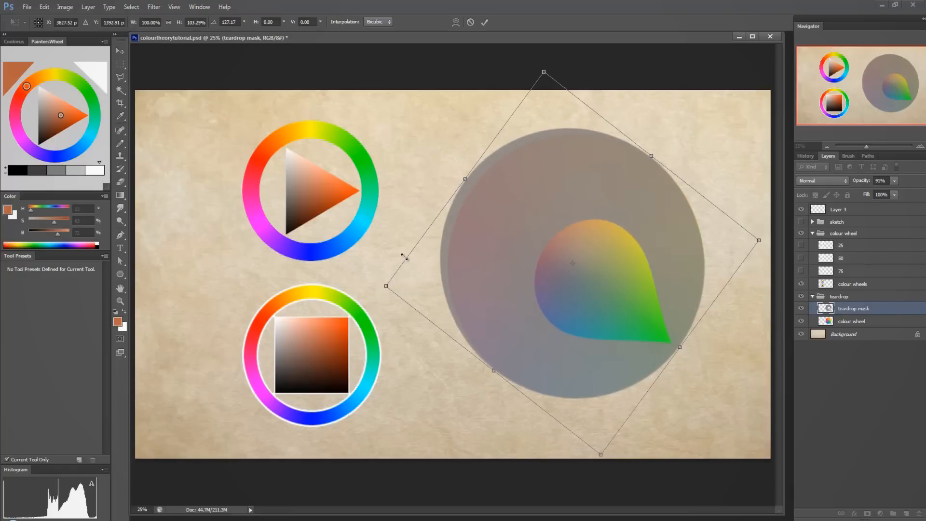
key(ctrl+z)
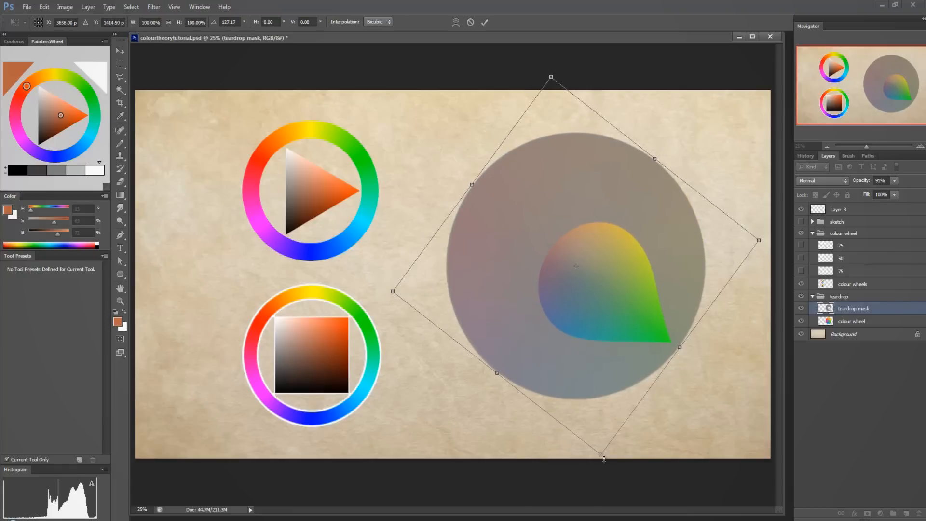
drag(375, 295, 641, 327)
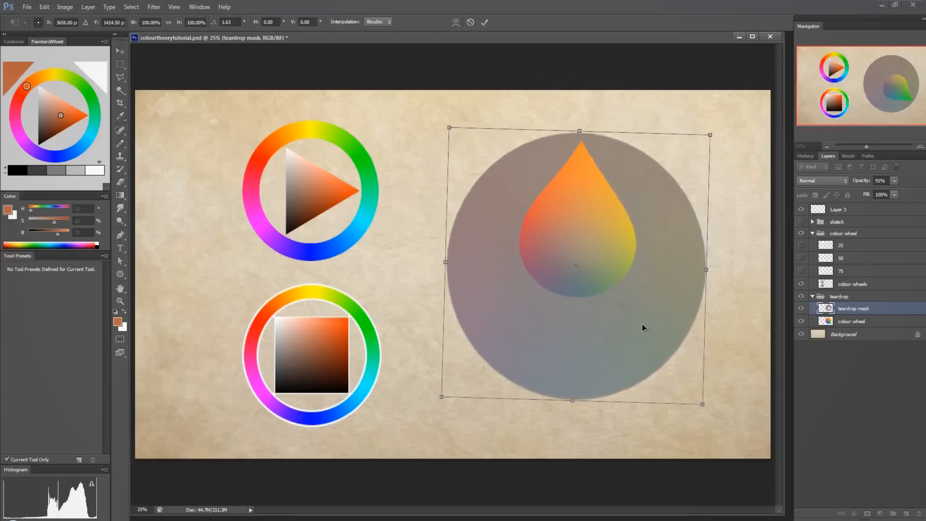
key(b)
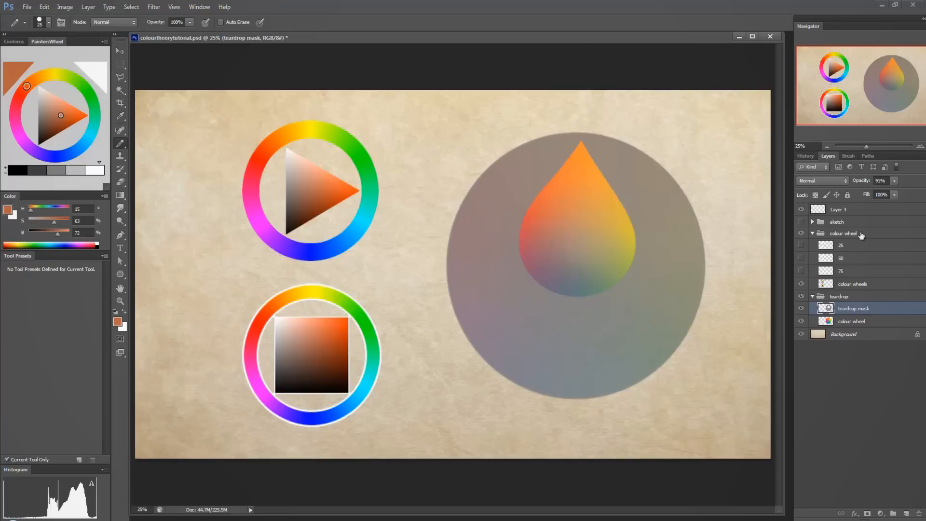
Hide both layers in the teardrop group and make Layer 3 the active layer.
drag(801, 308, 801, 321)
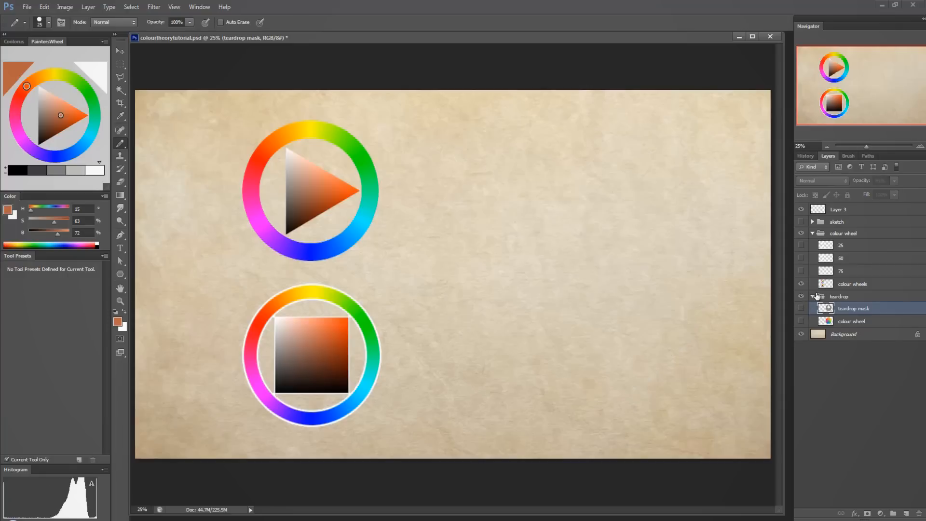
click(823, 282)
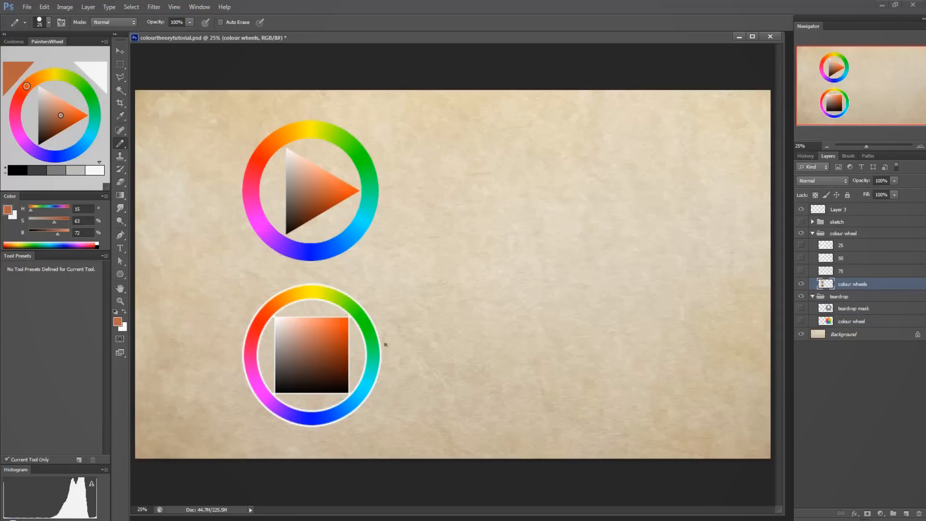
click(833, 274)
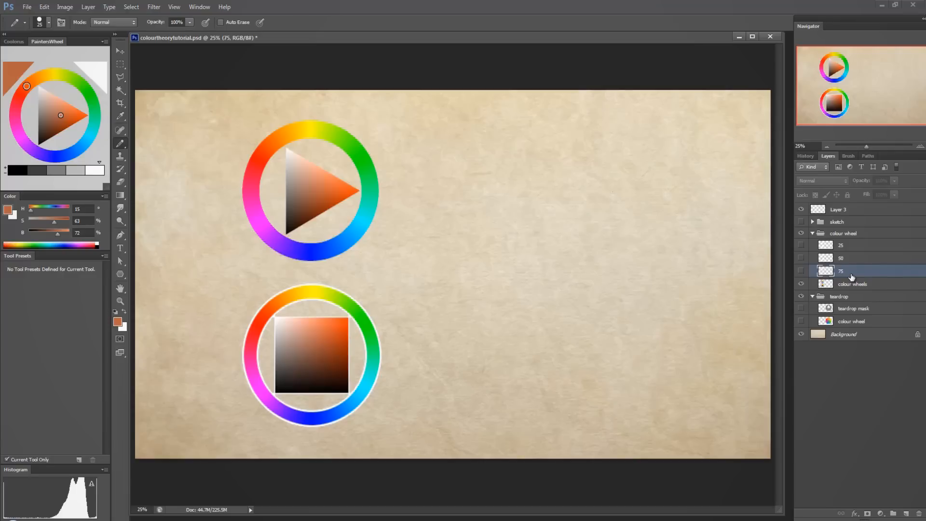
click(844, 207)
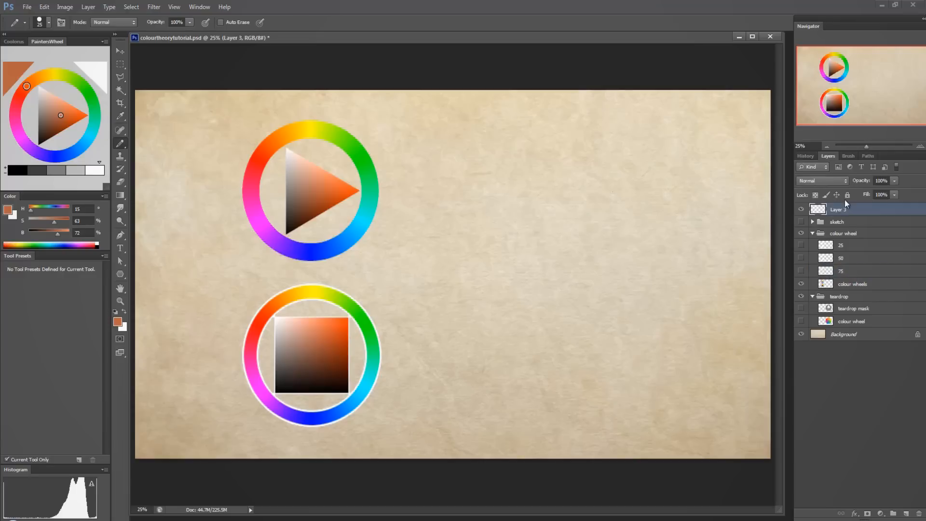
Scribble over both small colour wheels in teal, undo the scribbles and dismiss the hidden-layer error.
click(93, 129)
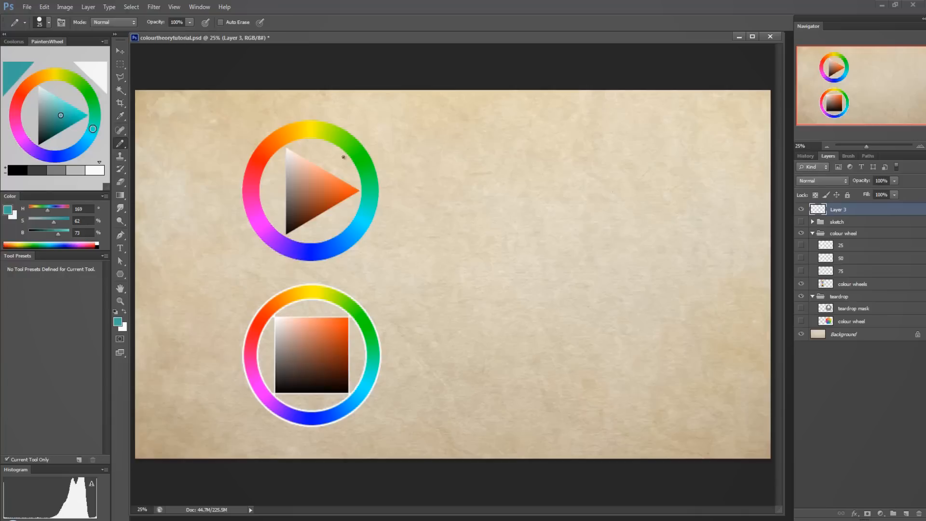
mouse_move(300, 159)
mouse_down()
mouse_move(268, 205)
mouse_move(339, 171)
mouse_move(353, 182)
mouse_up()
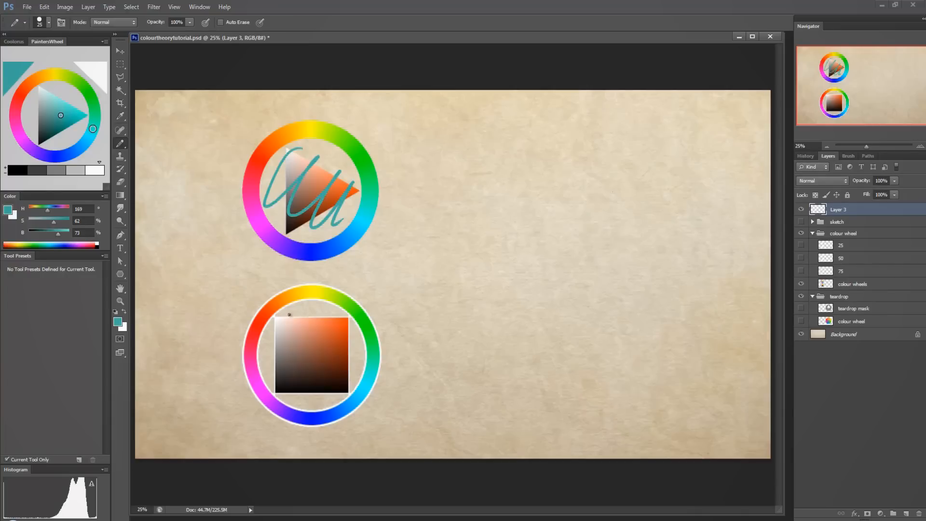
mouse_move(284, 318)
mouse_down()
mouse_move(314, 323)
mouse_move(357, 382)
mouse_up()
key(ctrl+alt+z)
key(ctrl+alt+z)
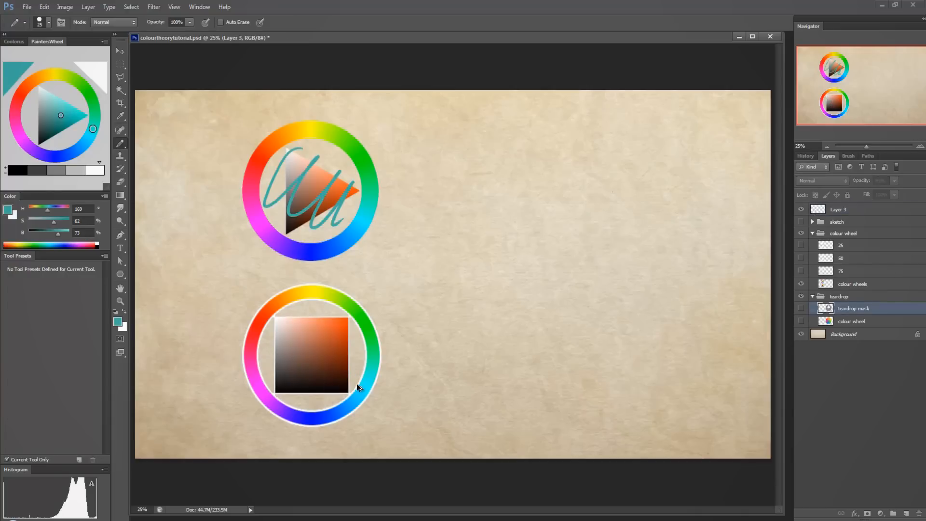
click(288, 153)
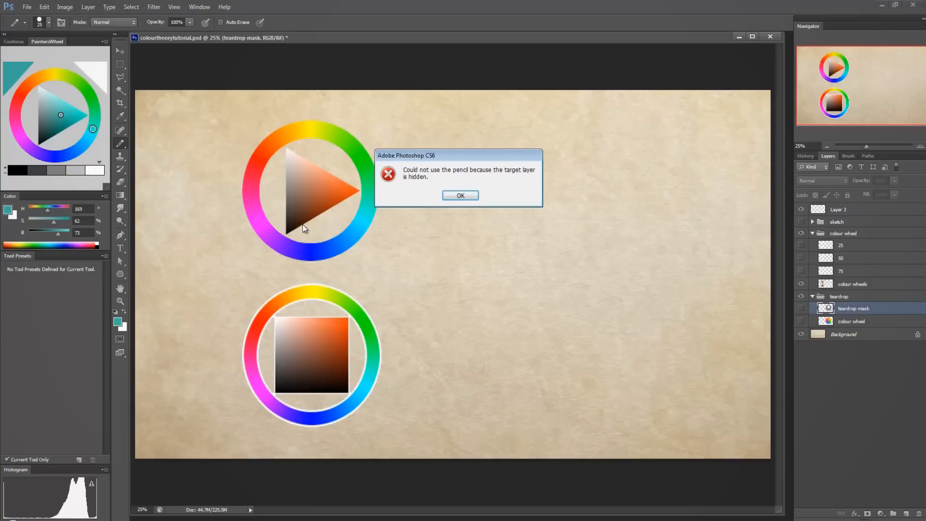
click(470, 195)
Reselect Layer 3, circle the upper colour wheel in teal and undo the circle.
click(861, 212)
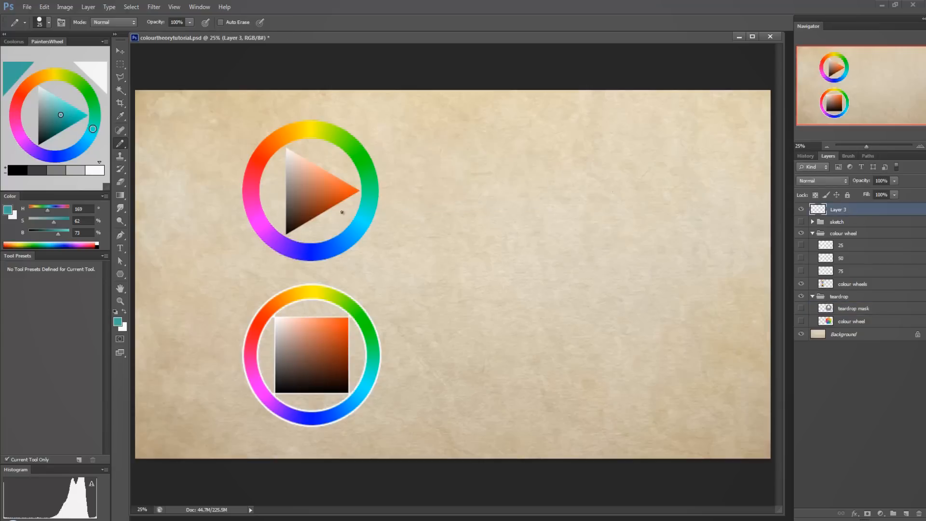
mouse_move(311, 106)
mouse_down()
mouse_move(217, 197)
mouse_move(400, 151)
mouse_move(214, 182)
mouse_up()
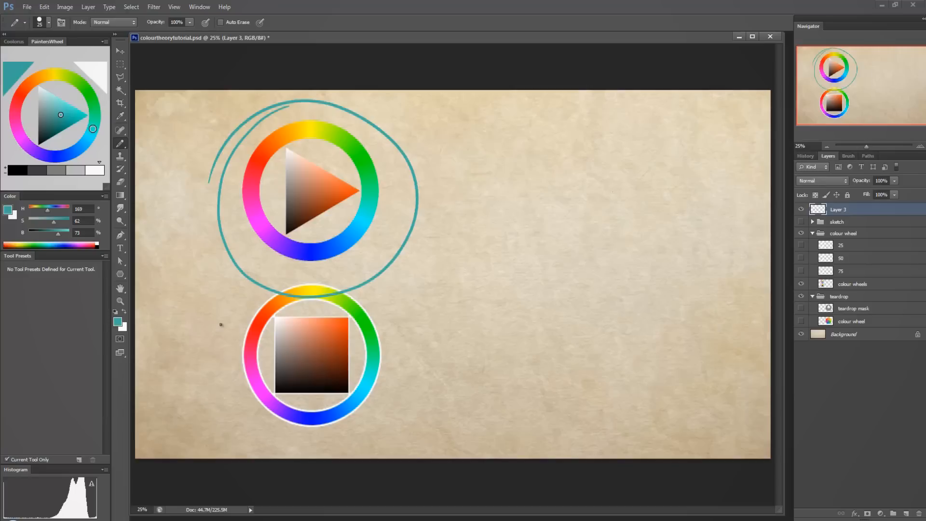
key(ctrl+z)
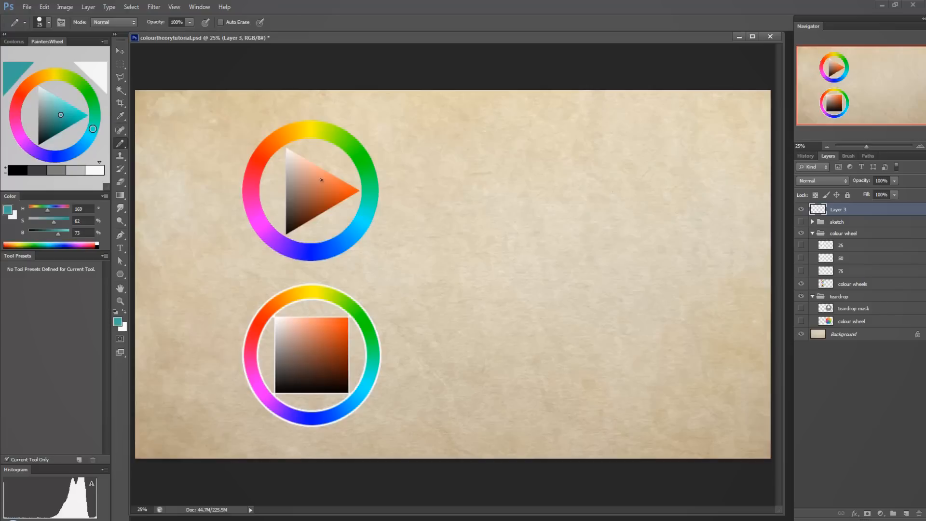
Pick fully saturated orange (H 15, S 100, B 100) and draw a pointer line labelled M at the upper wheel's orange segment.
alt+click(323, 190)
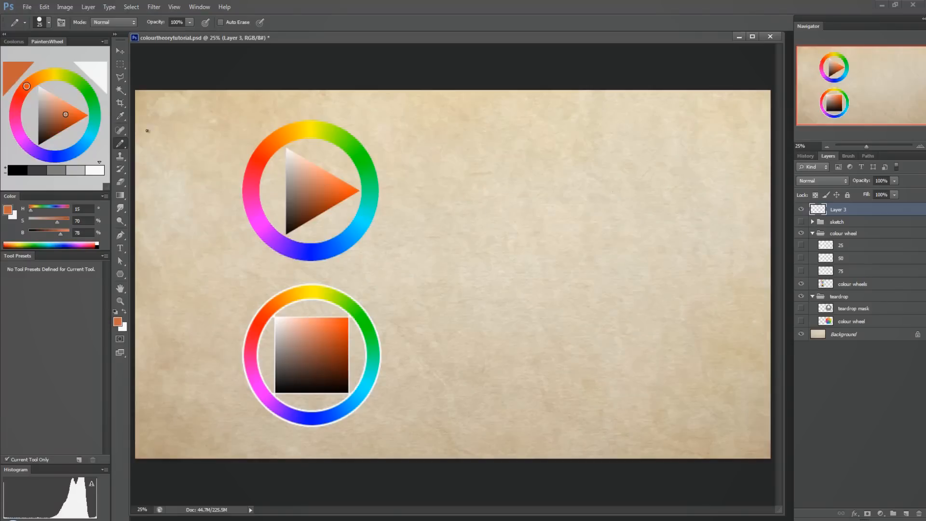
drag(66, 116, 88, 115)
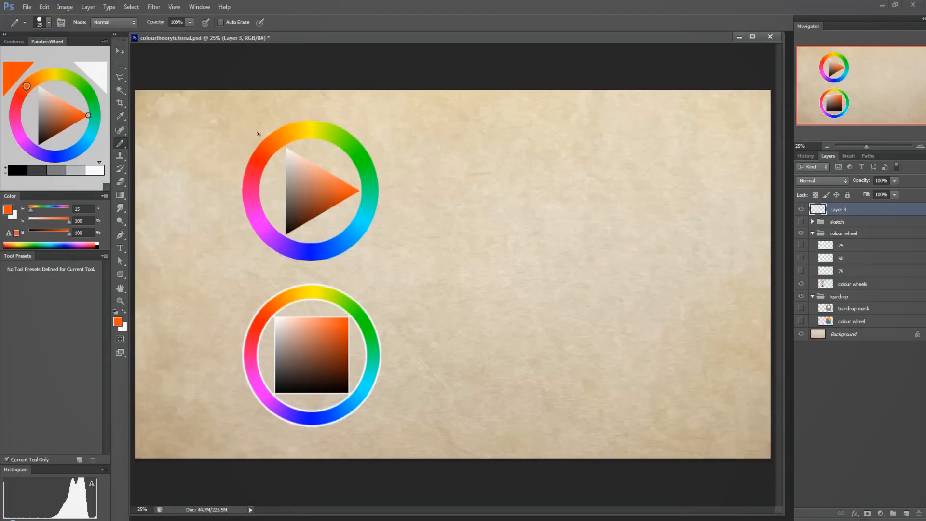
drag(258, 133, 244, 120)
drag(227, 118, 240, 120)
Enlarge the pencil and paint a saturated orange dot on the empty area beside the upper wheel.
key(bracketright)
key(bracketright)
key(bracketright)
key(bracketright)
key(bracketright)
key(bracketright)
key(bracketright)
key(bracketright)
drag(525, 128, 525, 133)
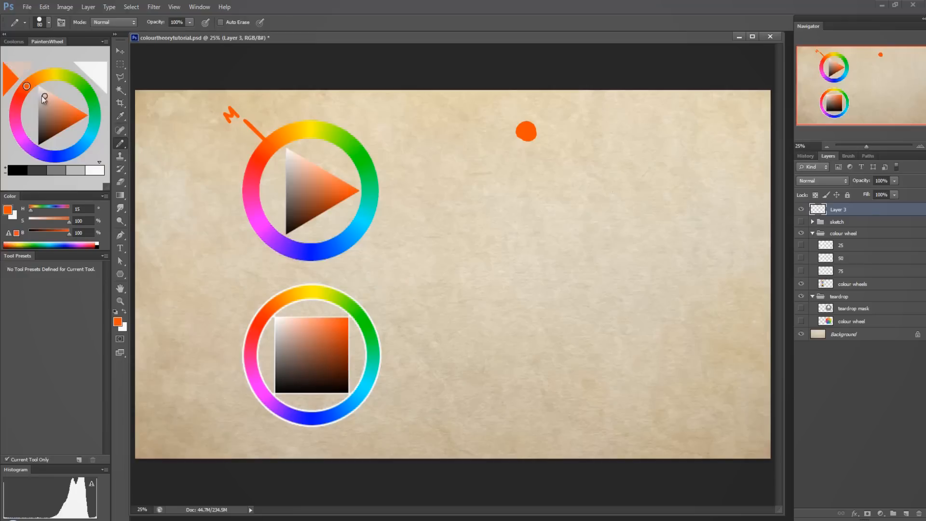
Paint a muted brown dot (H 15, S 37, B 64) and a pale peach dot (H 16, S 35, B 95) beside the orange one.
click(54, 134)
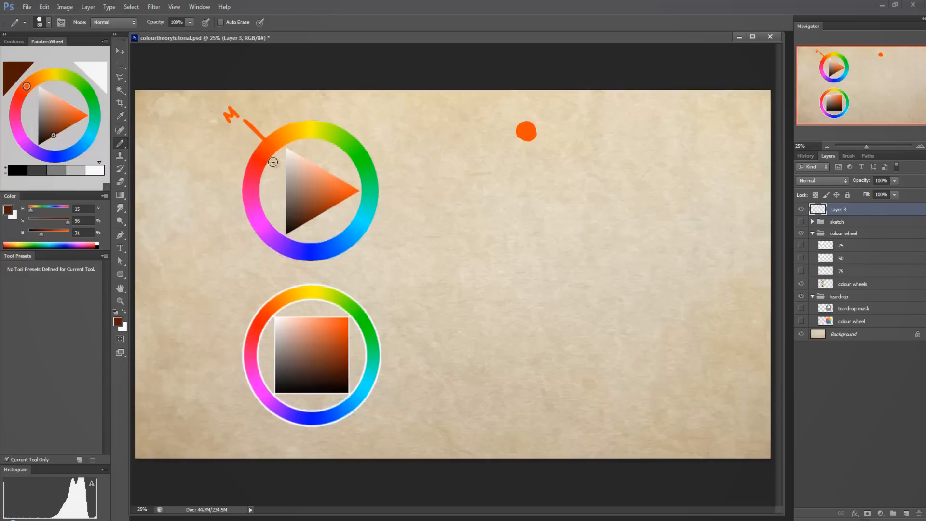
click(51, 113)
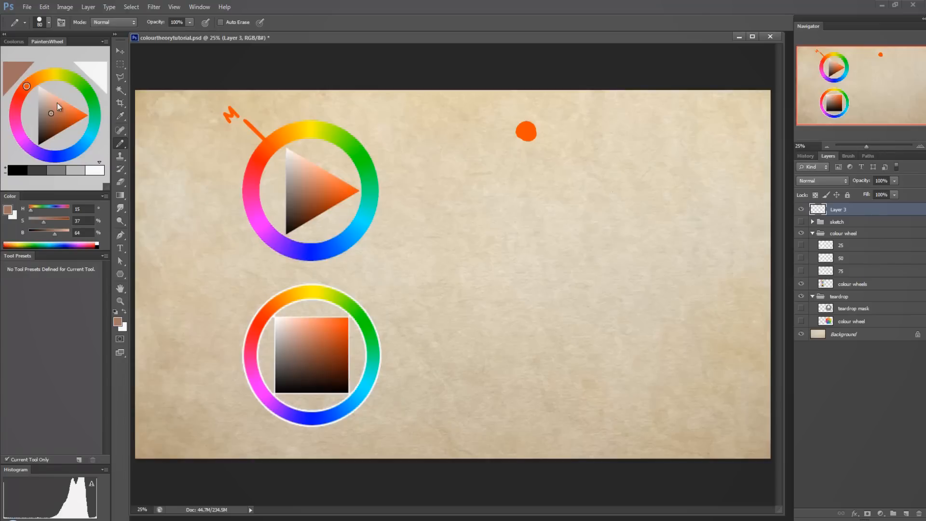
click(496, 134)
click(55, 99)
click(507, 153)
Add a mid brown dot (H 15, S 62, B 64) and a very dark brown dot below the existing swatches.
click(58, 118)
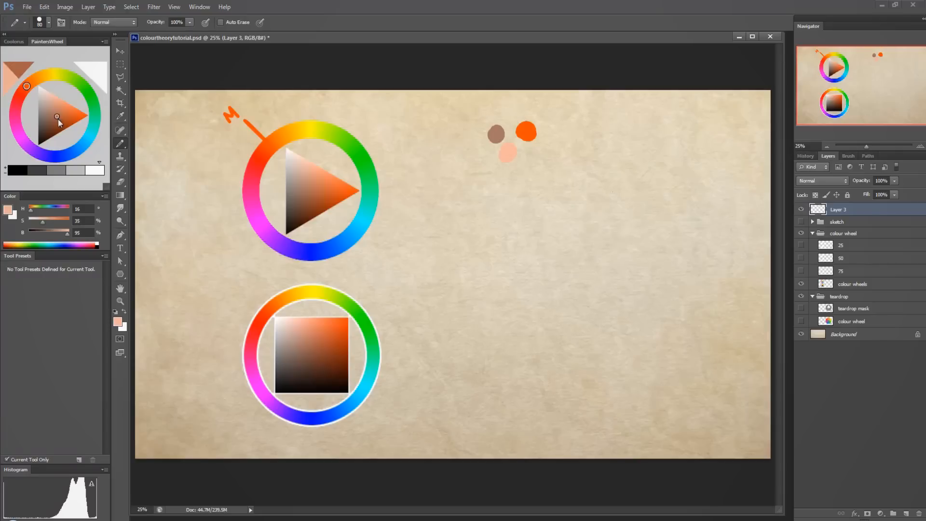
drag(539, 166, 523, 152)
click(50, 139)
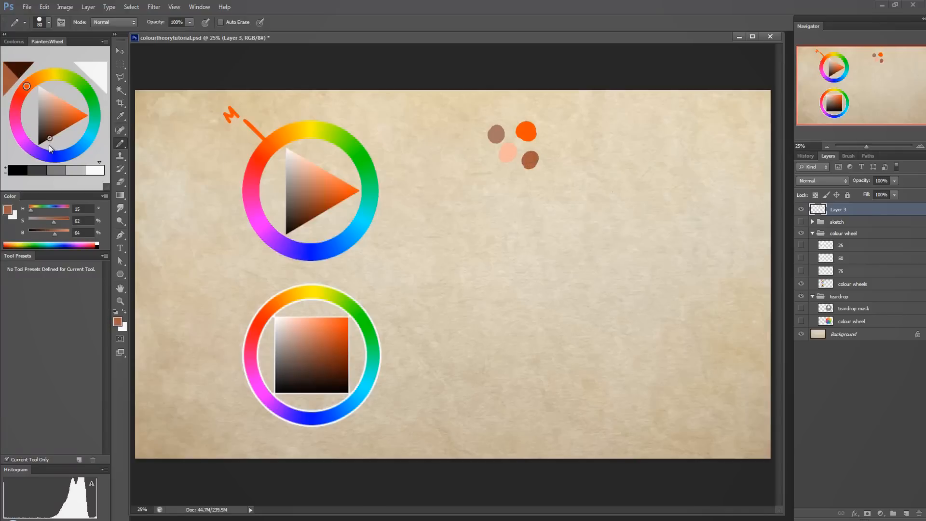
mouse_move(501, 190)
mouse_down()
mouse_move(481, 153)
mouse_move(485, 161)
mouse_up()
Add a dark grey dot (S 0, B 23) and a slightly muted orange dot (H 15, S 82, B 86) to the swatch cluster.
click(38, 131)
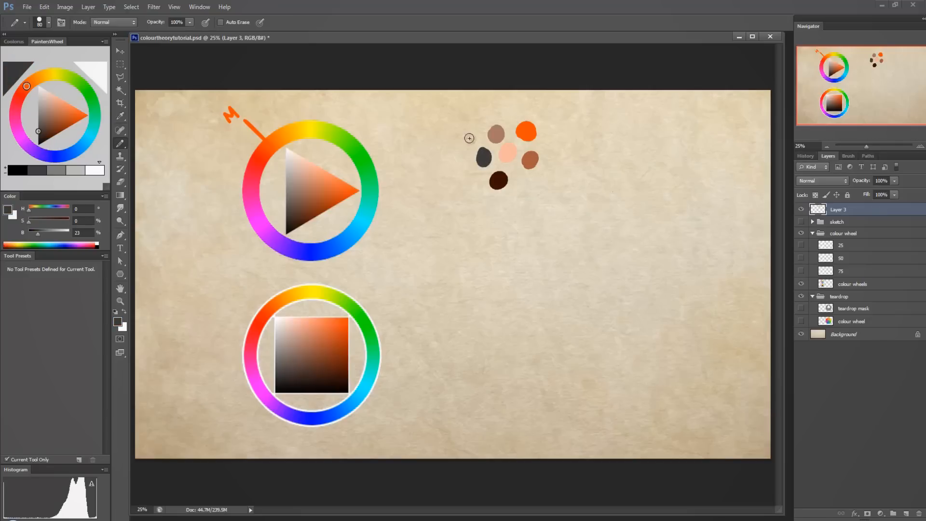
click(75, 115)
drag(515, 117, 515, 113)
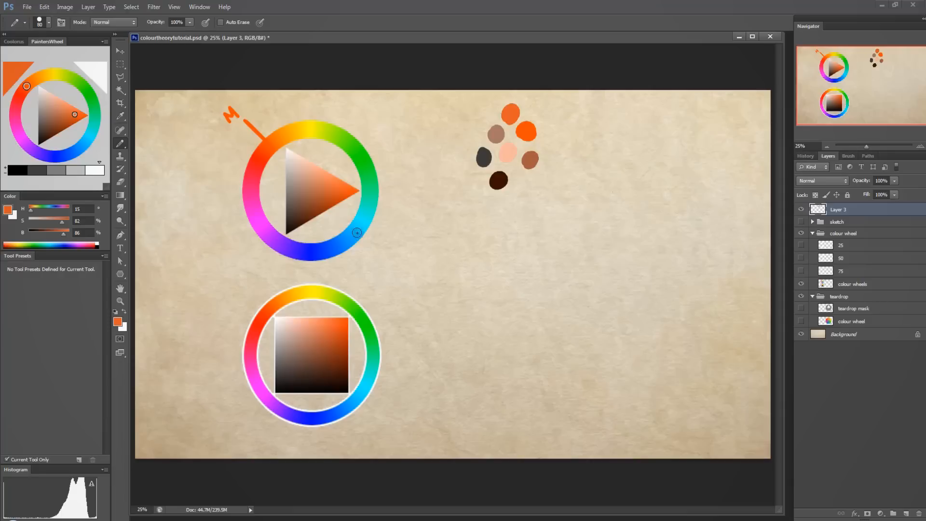
Draw a thinner green line from the orange hue across the upper wheel to the opposite light blue and circle that end.
click(94, 106)
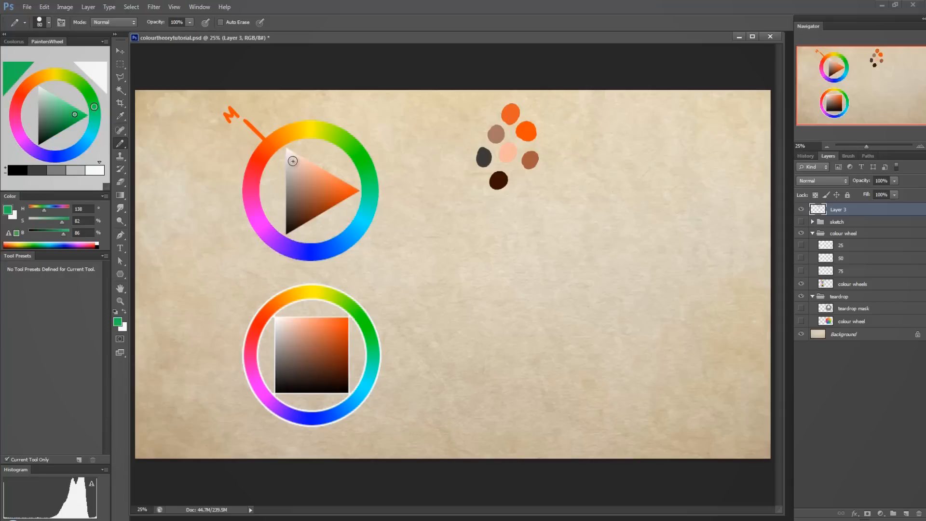
click(298, 107)
key(bracketleft)
key(bracketleft)
key(bracketleft)
key(bracketleft)
key(ctrl+z)
drag(277, 150, 351, 223)
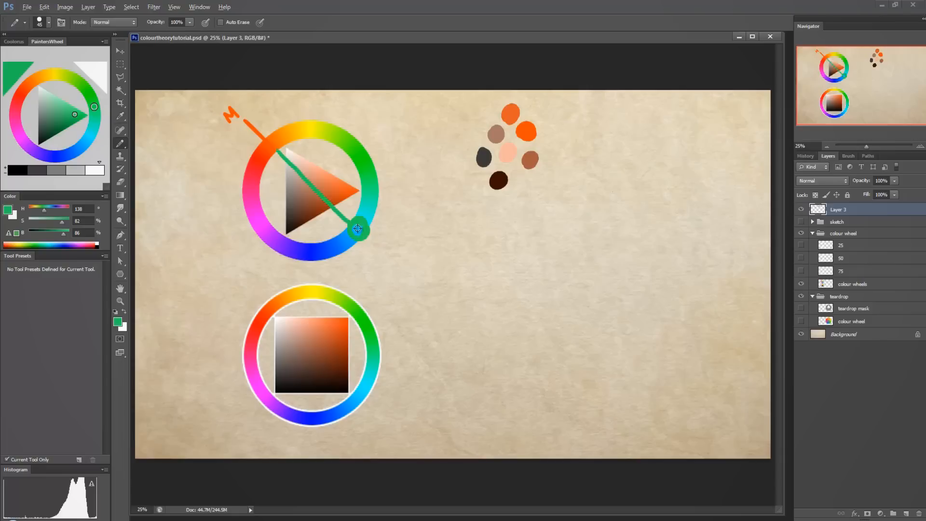
Sample the light blue from the upper wheel's ring (H 189, S 100, B 100) and undo the green line and circle.
alt+click(356, 229)
mouse_move(446, 205)
mouse_down()
mouse_move(445, 190)
mouse_move(451, 202)
mouse_up()
key(ctrl+alt+z)
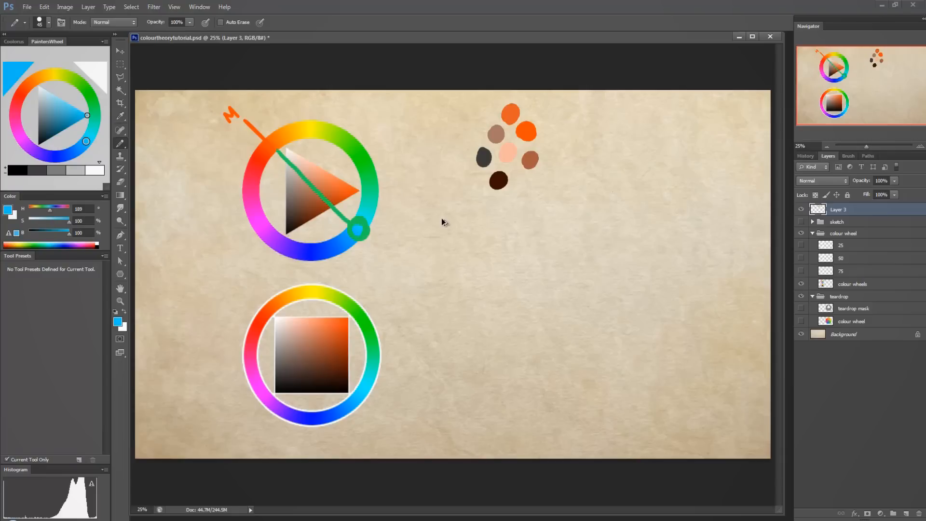
key(ctrl+alt+z)
key(ctrl+alt+z)
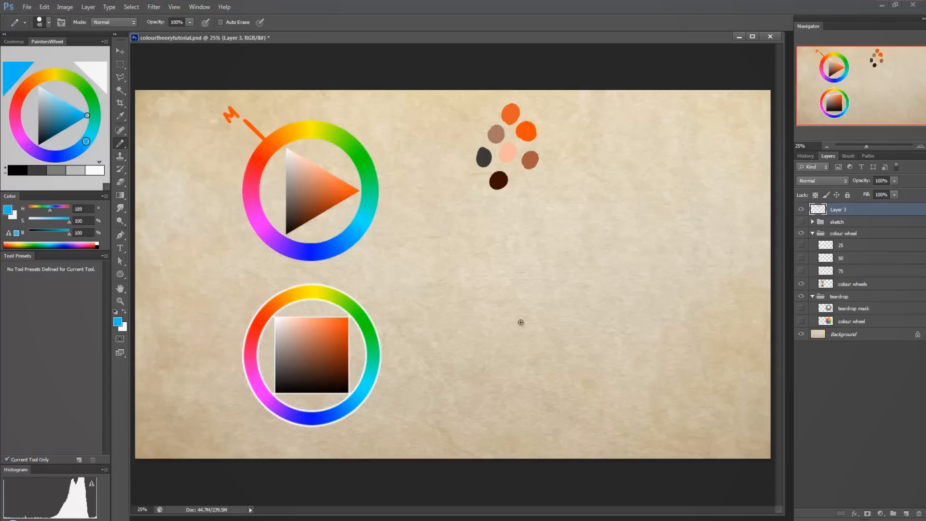
Show the teardrop mask and its colour wheel layers, and mark the teardrop's orange tip and lower end in light blue.
drag(801, 321, 801, 309)
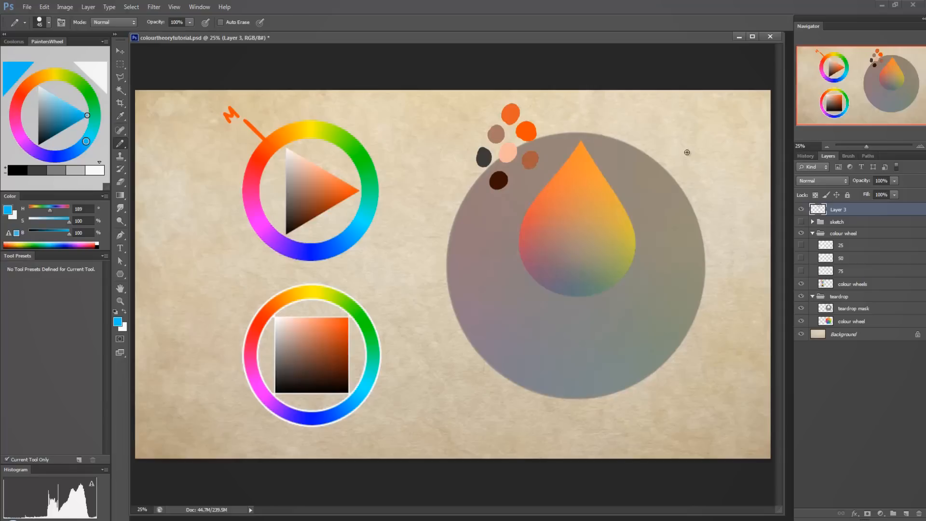
mouse_move(579, 138)
mouse_down()
mouse_move(577, 169)
mouse_move(570, 142)
mouse_move(596, 150)
mouse_up()
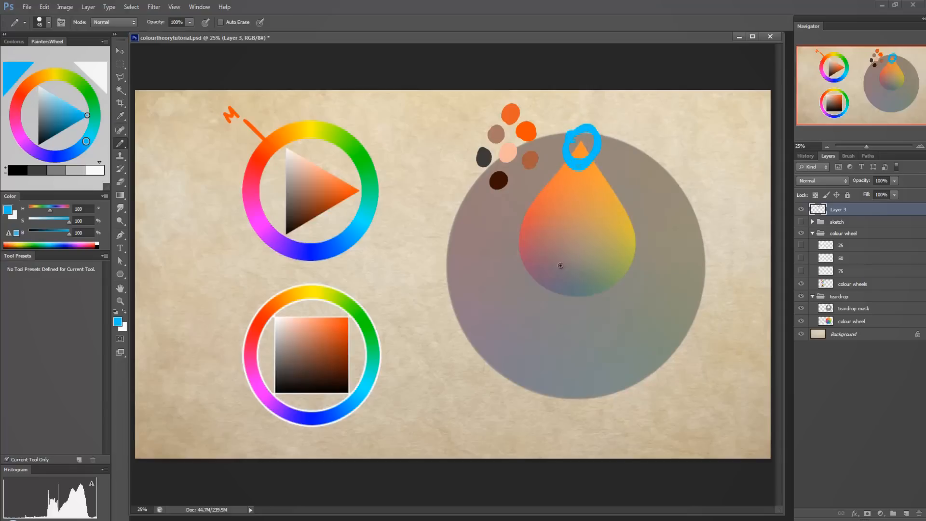
mouse_move(567, 378)
mouse_down()
mouse_move(590, 381)
mouse_move(577, 366)
mouse_move(574, 290)
mouse_up()
Undo the teardrop marks and the slightly muted orange dot, and hide the teardrop mask and its colour wheel layers.
key(ctrl+alt+z)
key(ctrl+alt+z)
key(ctrl+alt+z)
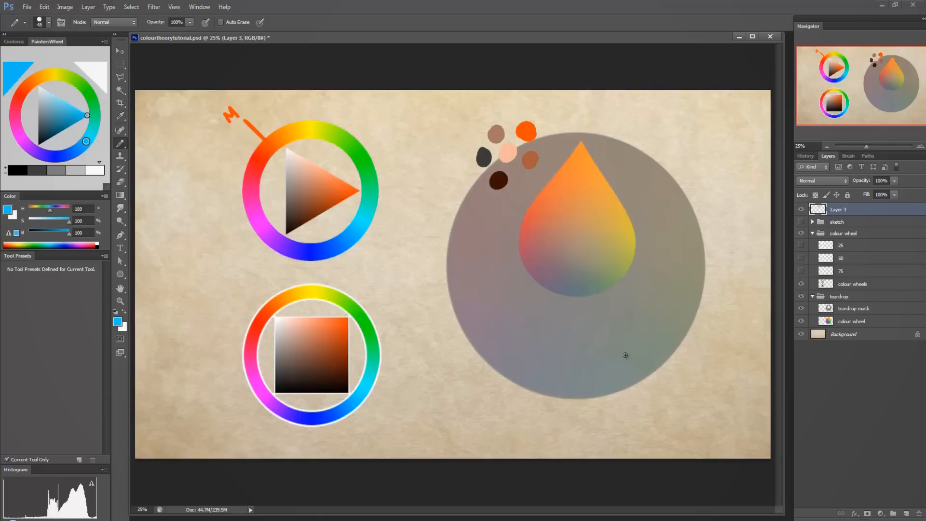
drag(801, 308, 801, 321)
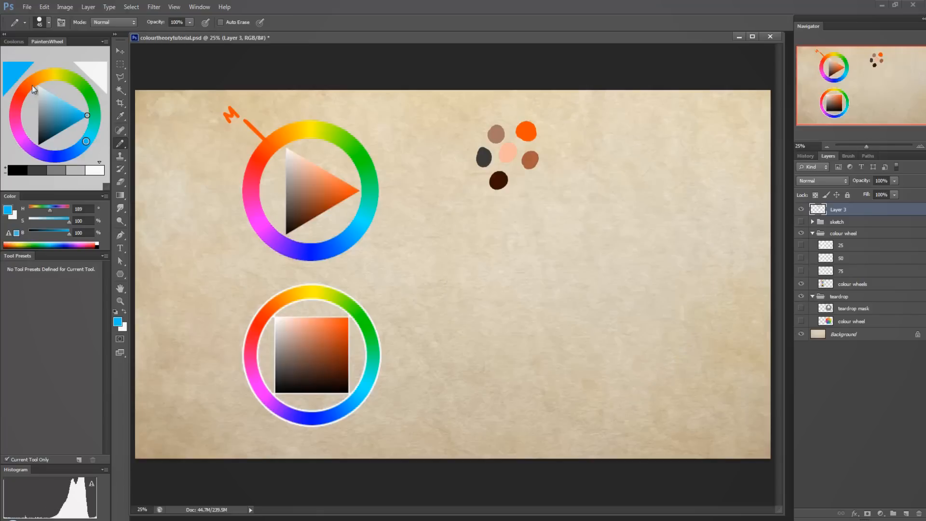
Paint a muted blue dot (H 187, S 17, B 59) and a pale blue dot (H 189, S 16, B 81) below the swatches.
drag(78, 124, 45, 112)
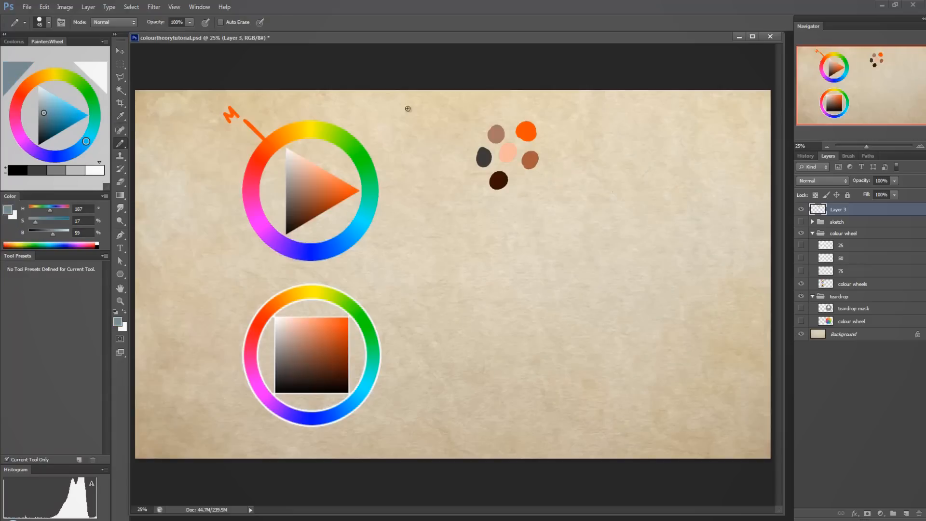
drag(525, 193, 531, 191)
click(45, 101)
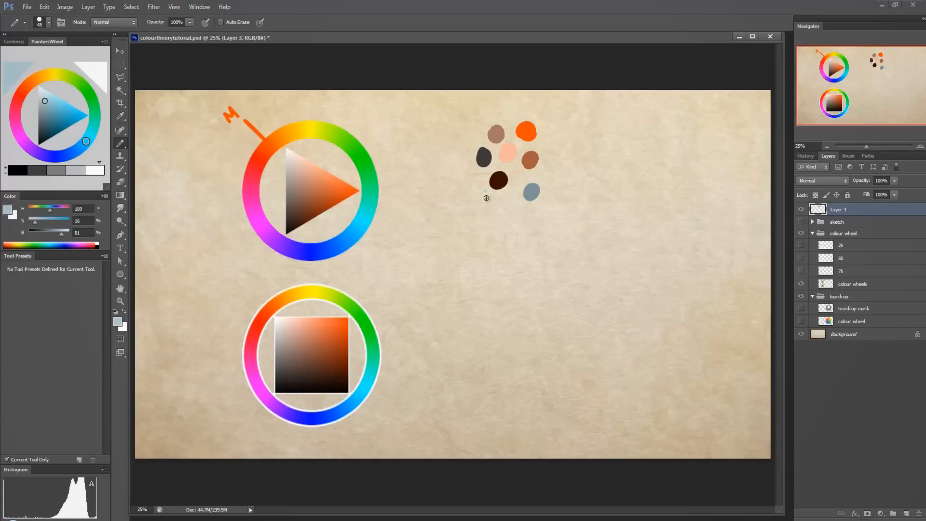
mouse_move(486, 196)
mouse_down()
mouse_move(483, 188)
mouse_move(489, 200)
mouse_up()
Show the 25 layer and mark the upper wheel's light blue edge with a thinner line and an O in saturated blue (H 236).
click(800, 245)
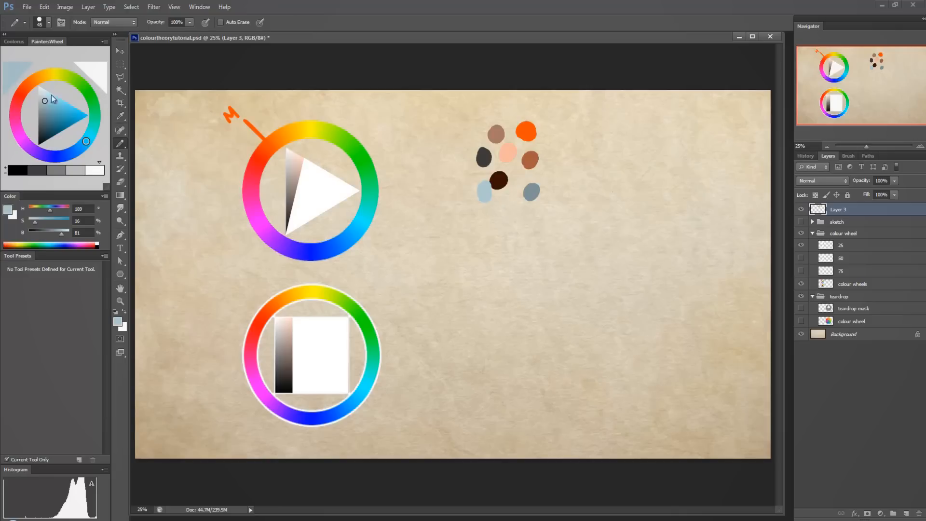
drag(364, 240, 376, 250)
key(bracketleft)
key(bracketleft)
key(bracketleft)
alt+click(312, 249)
drag(366, 239, 388, 255)
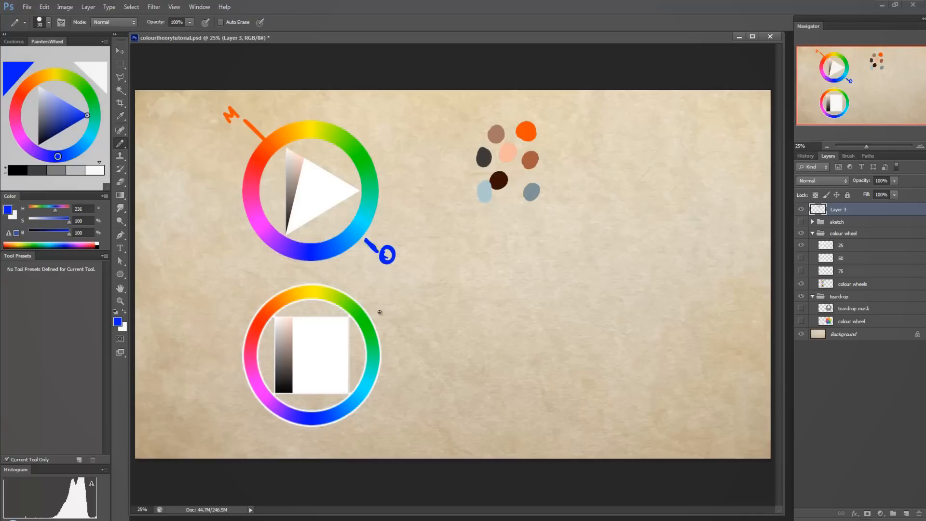
Try blue outlines and marks on the low-saturation strips of the triangle and the square, and undo them.
mouse_move(285, 147)
mouse_down()
mouse_move(286, 234)
mouse_move(302, 157)
mouse_move(283, 145)
mouse_move(290, 210)
mouse_move(318, 216)
mouse_move(326, 155)
mouse_up()
key(ctrl+alt+z)
key(ctrl+alt+z)
mouse_move(276, 318)
mouse_down()
mouse_move(279, 394)
mouse_move(294, 363)
mouse_move(291, 316)
mouse_move(275, 316)
mouse_up()
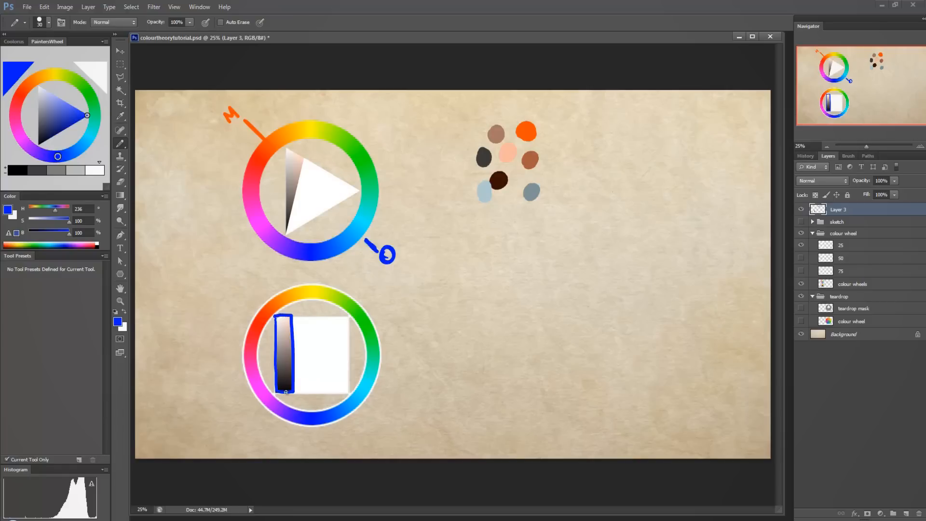
key(ctrl+z)
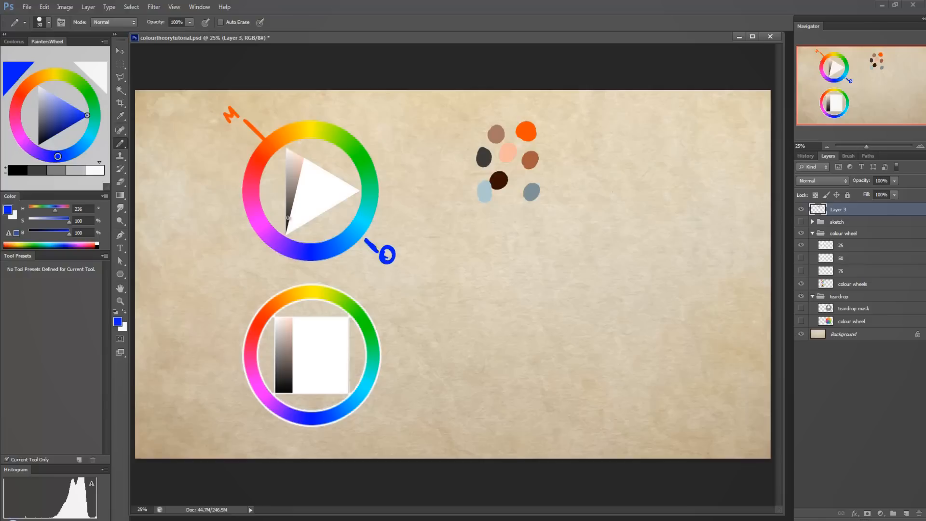
mouse_move(288, 218)
mouse_down()
mouse_move(287, 235)
mouse_move(289, 209)
mouse_move(295, 239)
mouse_move(284, 210)
mouse_up()
key(ctrl+z)
key(ctrl+z)
drag(284, 371, 289, 392)
key(ctrl+z)
Write 100% in blue beside the orange M and 25% beside the blue O.
mouse_move(243, 97)
mouse_down()
mouse_move(243, 110)
mouse_move(262, 101)
mouse_move(266, 110)
mouse_up()
drag(272, 106, 273, 107)
drag(398, 239, 425, 242)
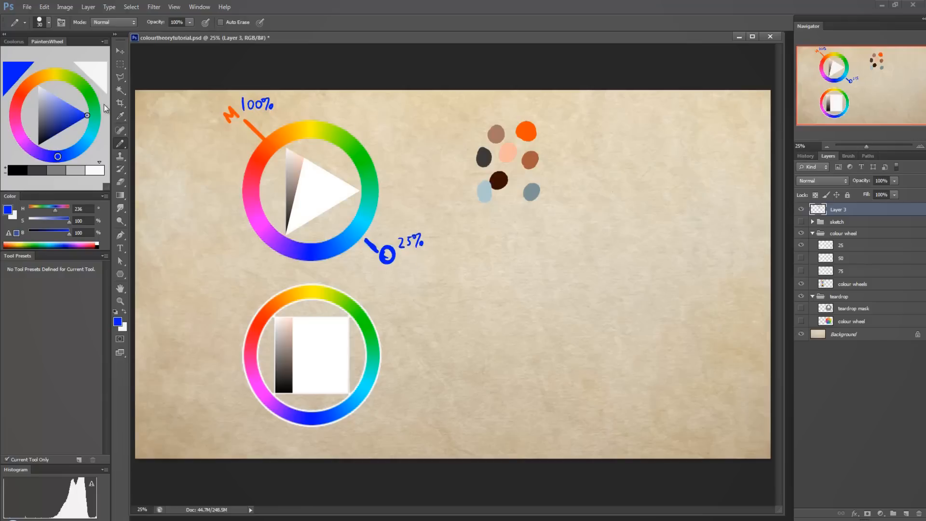
Show the 50 layer instead of the 25 layer, and mark the upper wheel's green hue with a green line labelled 50%.
click(81, 85)
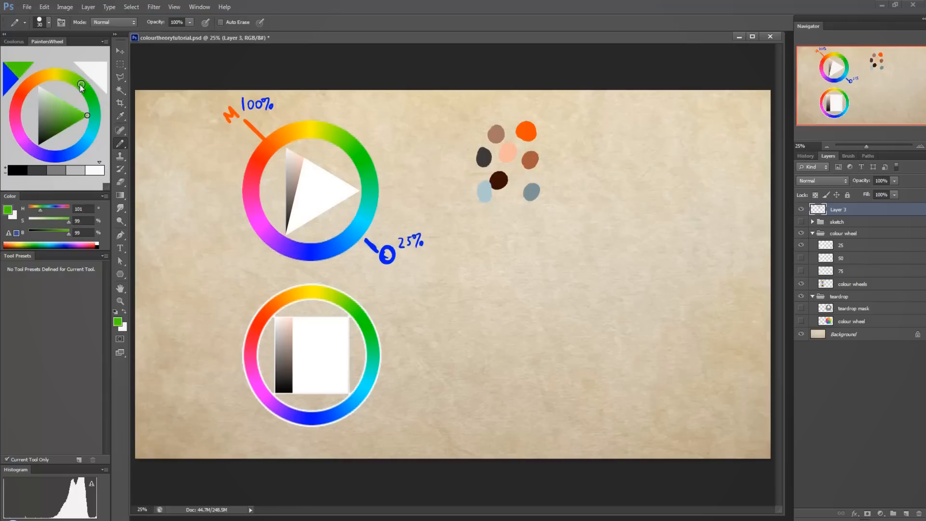
click(801, 258)
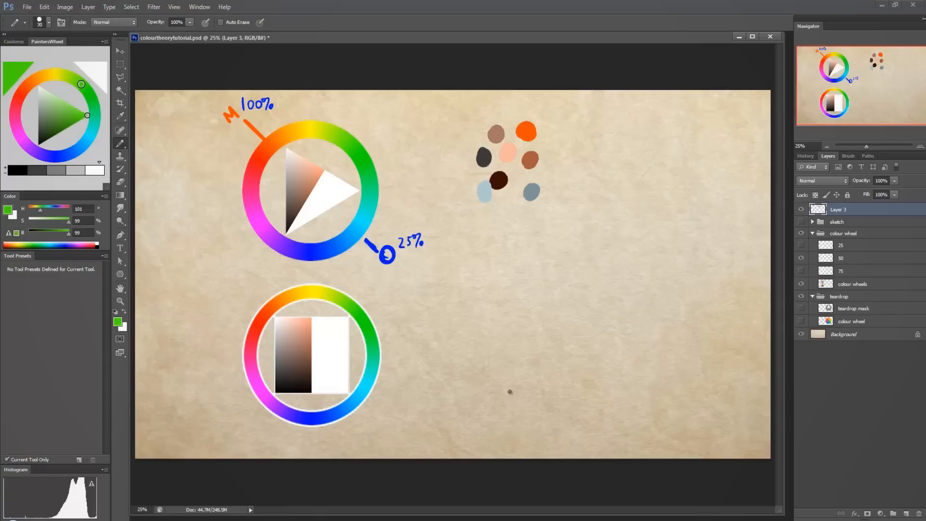
mouse_move(336, 156)
mouse_down()
mouse_move(375, 110)
mouse_move(365, 122)
mouse_up()
key(ctrl+z)
alt+click(352, 146)
drag(368, 108, 383, 98)
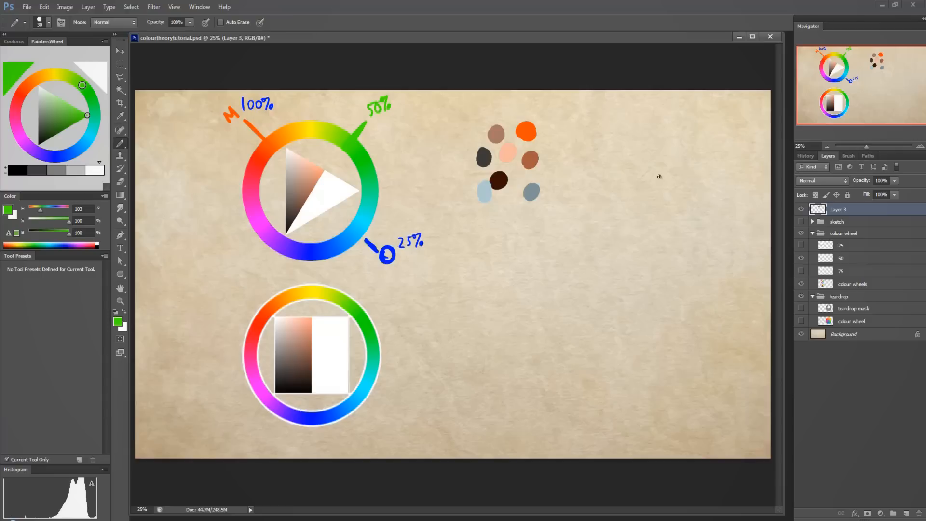
Show the 75 layer instead of the 50 layer, and mark the upper wheel's yellow hue with a yellow tick labelled 75%.
click(800, 257)
click(800, 270)
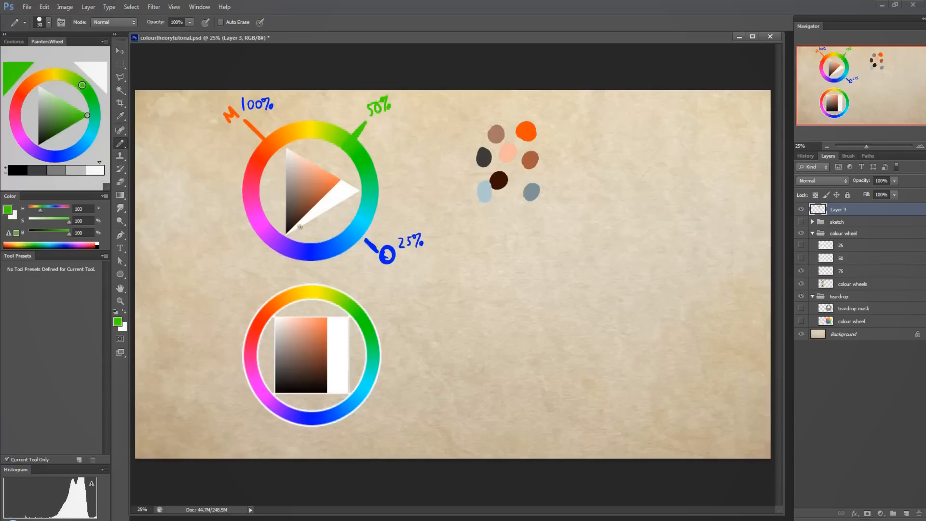
alt+click(309, 128)
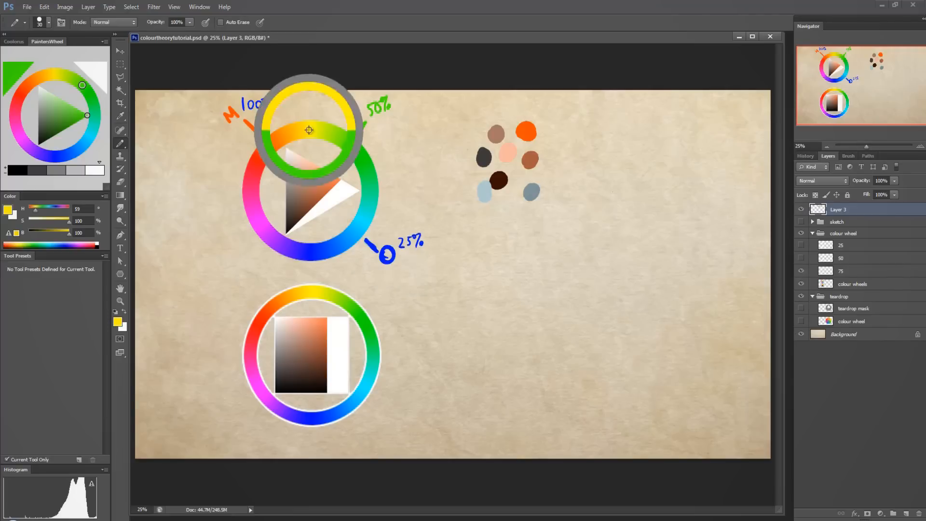
mouse_move(309, 118)
mouse_down()
mouse_move(307, 107)
mouse_move(327, 105)
mouse_up()
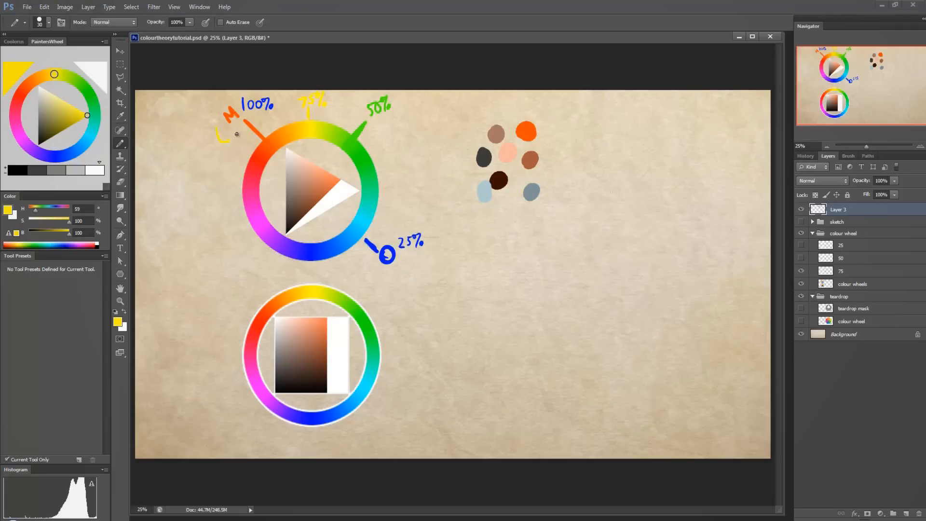
mouse_move(237, 134)
mouse_down()
mouse_move(209, 132)
mouse_move(237, 102)
mouse_move(247, 132)
mouse_move(221, 130)
mouse_up()
key(ctrl+z)
Hide and reshow the 75 layer to compare saturation ranges, try yellow marks around the 75% label, and undo them.
click(801, 271)
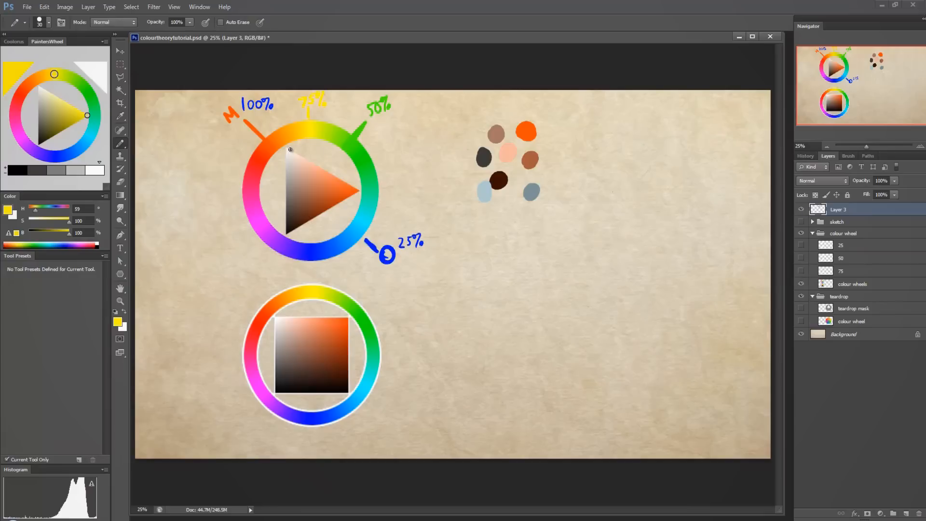
click(801, 270)
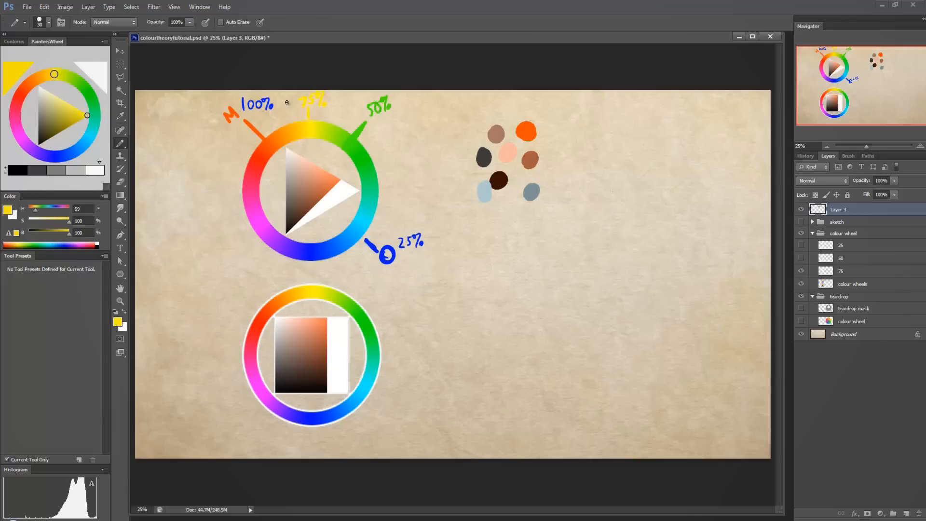
mouse_move(292, 95)
mouse_down()
mouse_move(308, 139)
mouse_move(325, 113)
mouse_move(312, 84)
mouse_up()
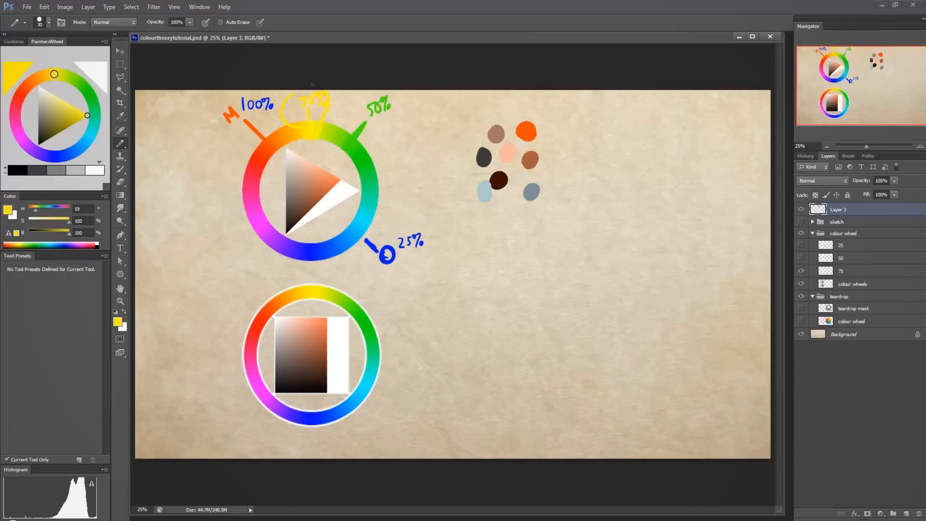
key(ctrl+z)
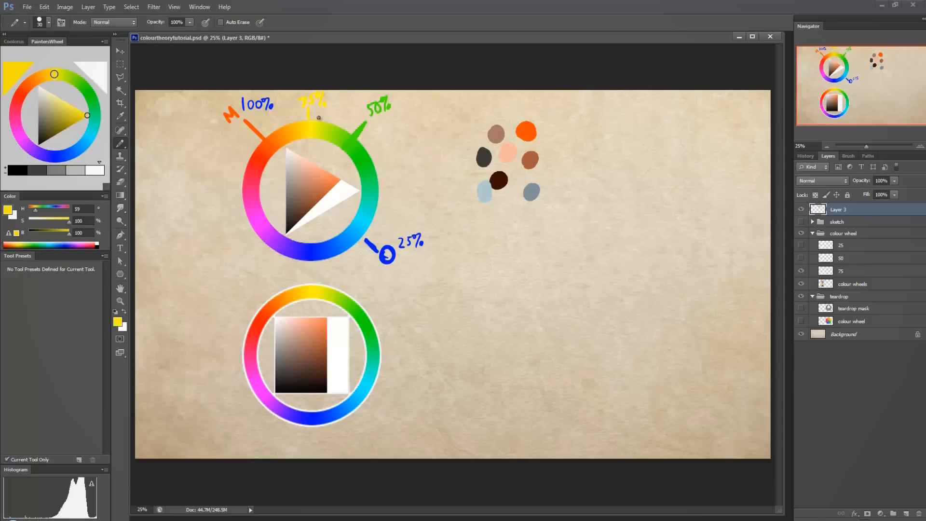
mouse_move(296, 111)
mouse_down()
mouse_move(284, 140)
mouse_move(337, 148)
mouse_move(320, 101)
mouse_up()
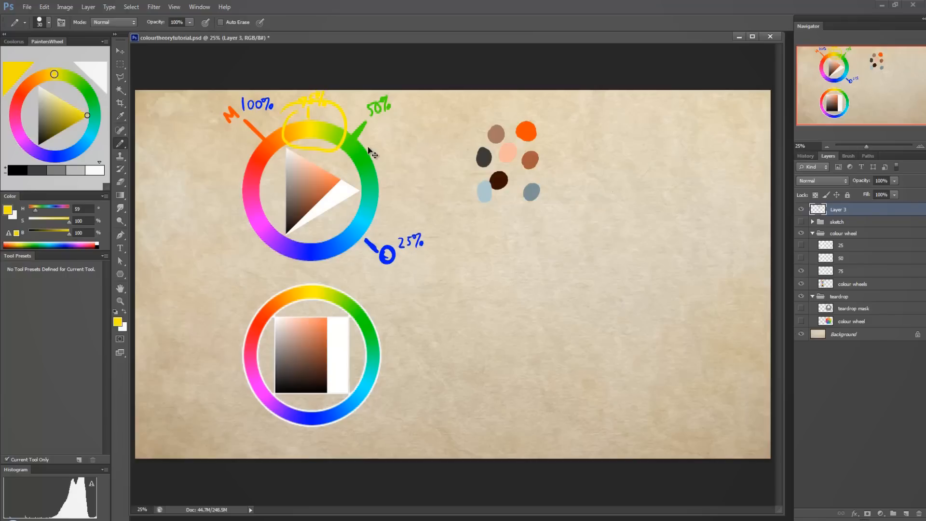
key(ctrl+z)
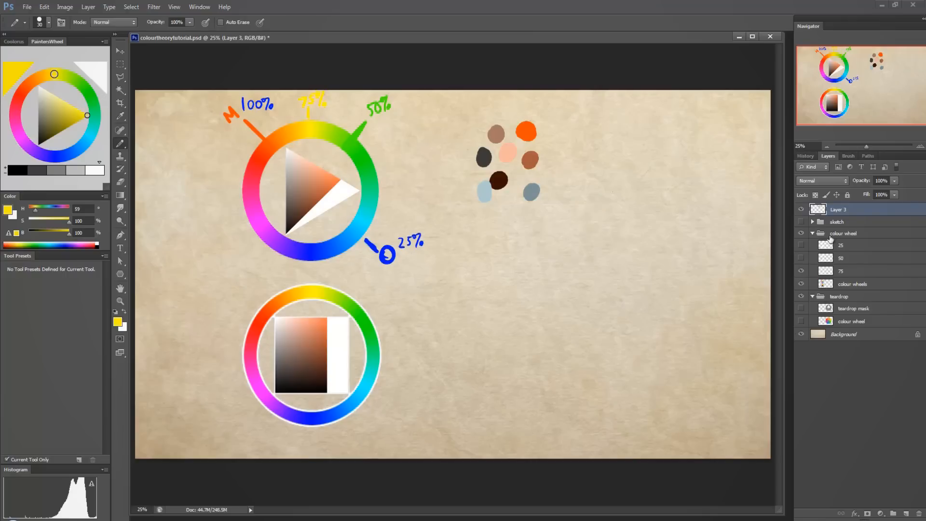
Show the 50 and 25 layers in turn, trying yellow marks near the green hue and along the triangle's narrow strip, and undo the marks.
click(801, 258)
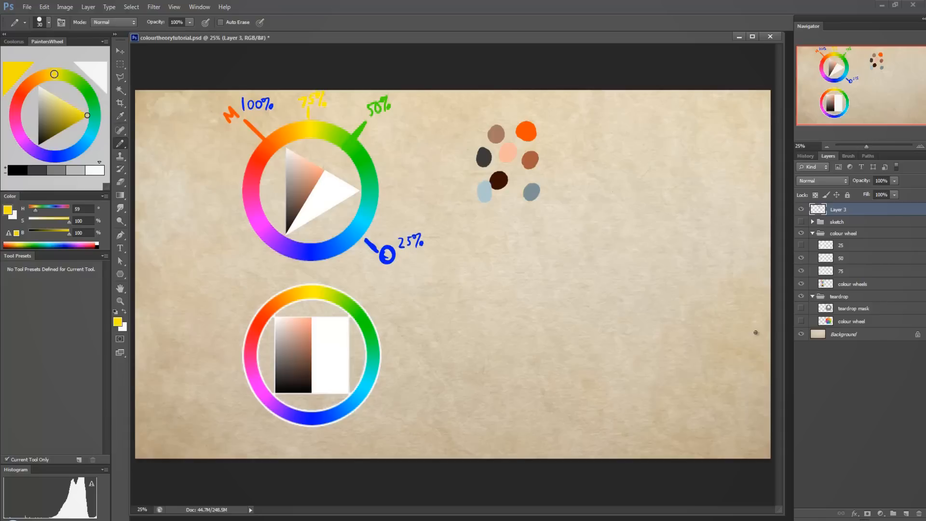
mouse_move(342, 118)
mouse_down()
mouse_move(353, 183)
mouse_move(377, 146)
mouse_move(347, 121)
mouse_up()
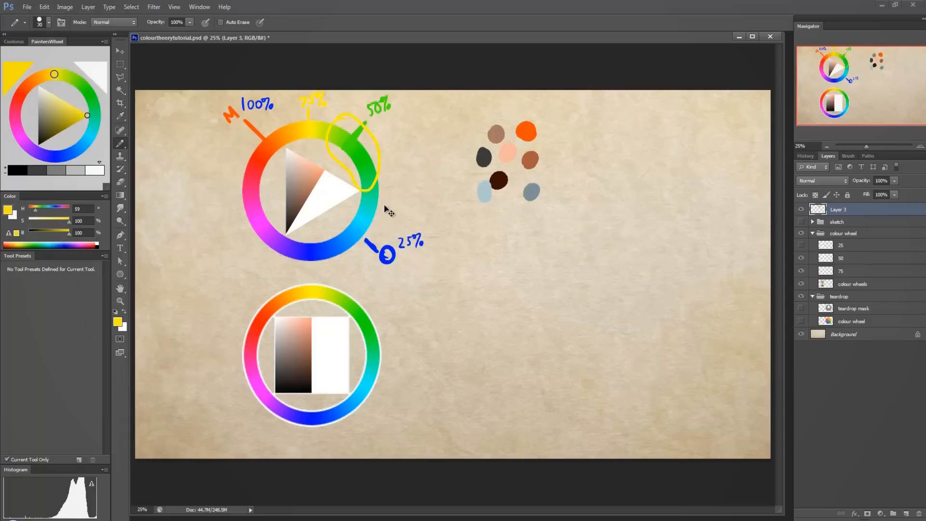
key(ctrl+z)
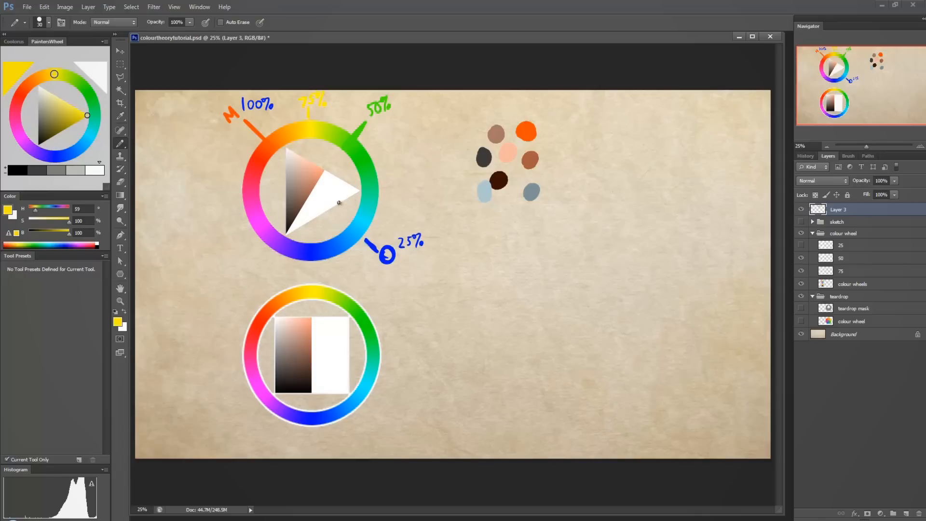
click(801, 245)
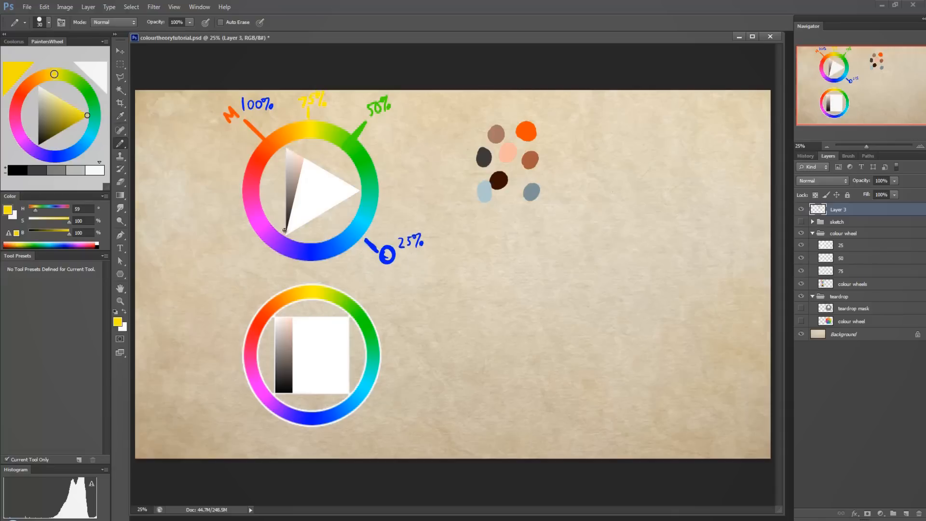
mouse_move(285, 153)
mouse_down()
mouse_move(297, 191)
mouse_move(304, 151)
mouse_move(287, 143)
mouse_up()
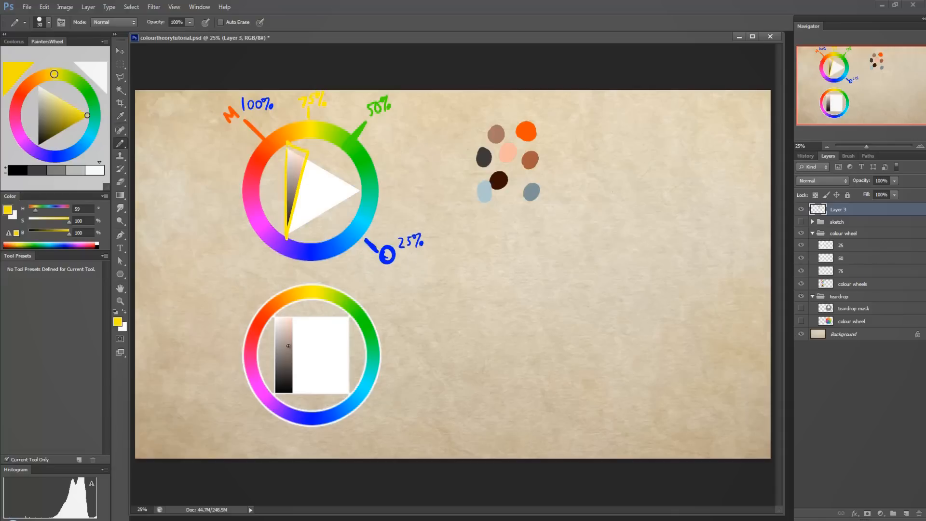
key(ctrl+z)
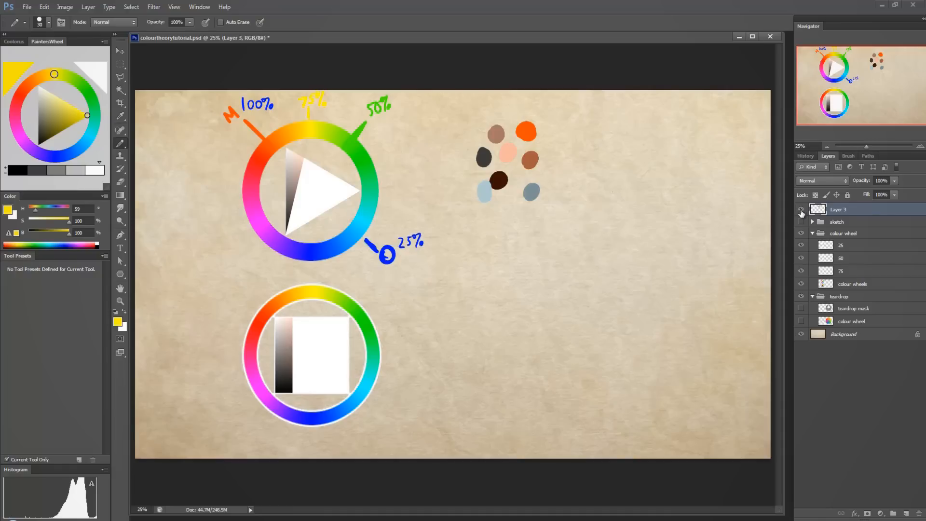
Hide the 25, 50 and 75 layers, keep the colour wheels layer visible, and collapse the teardrop group.
click(800, 209)
click(801, 210)
drag(802, 245, 801, 285)
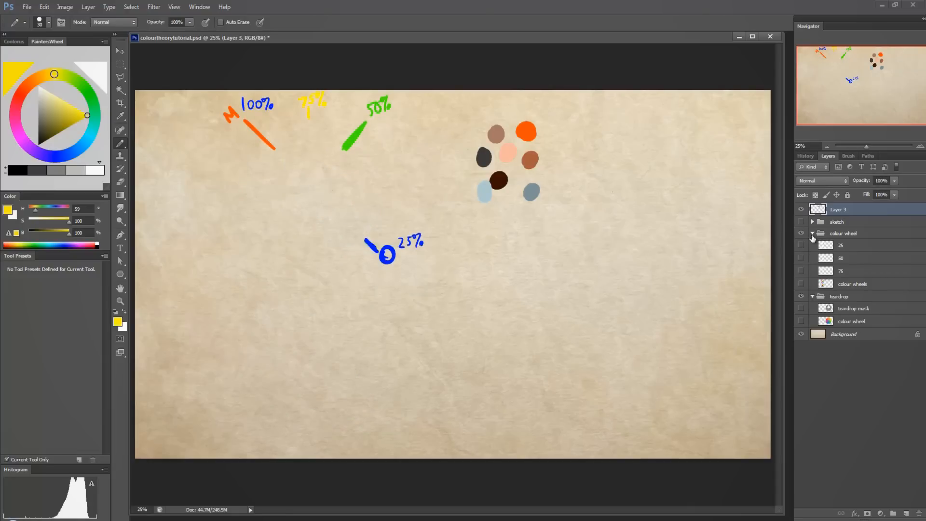
click(812, 234)
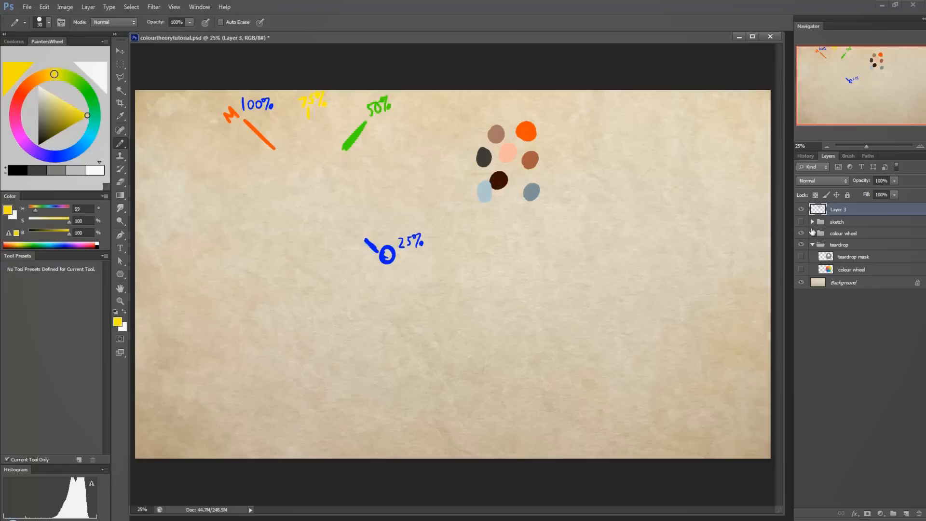
click(812, 245)
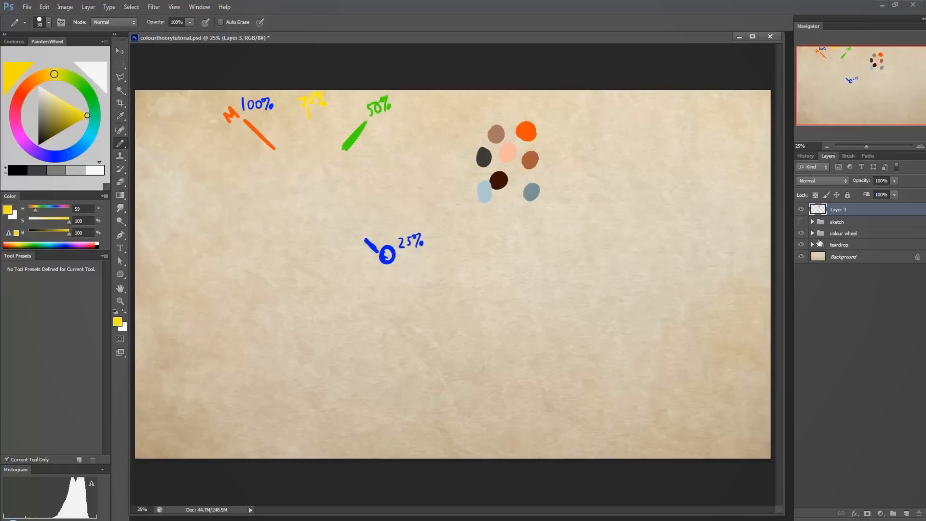
click(812, 233)
click(800, 283)
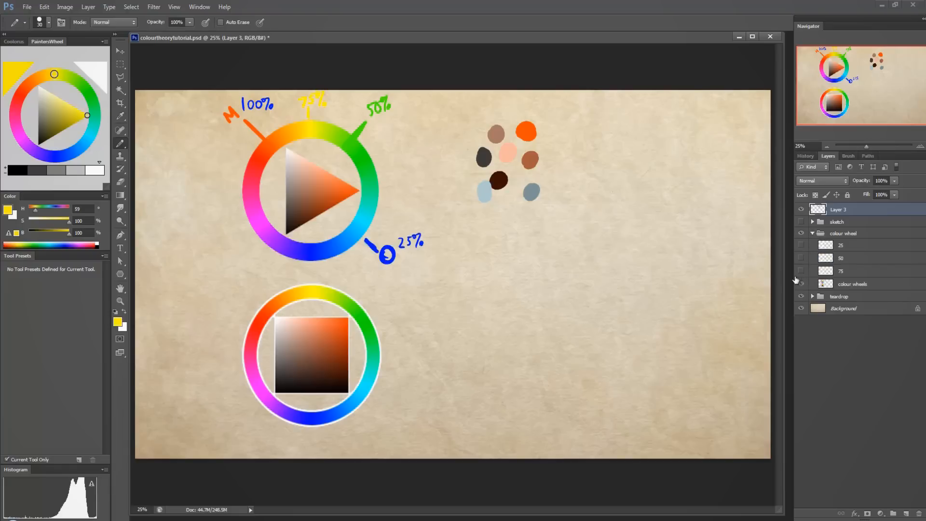
Sample the orange swatch and try a saturated green (H 117) and a saturated blue (H 191) as foreground colours.
alt+click(526, 130)
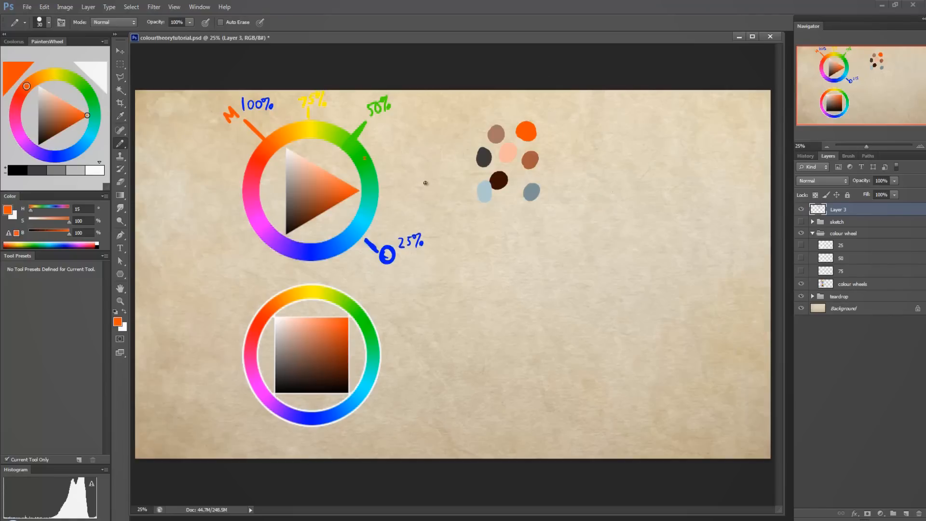
click(89, 92)
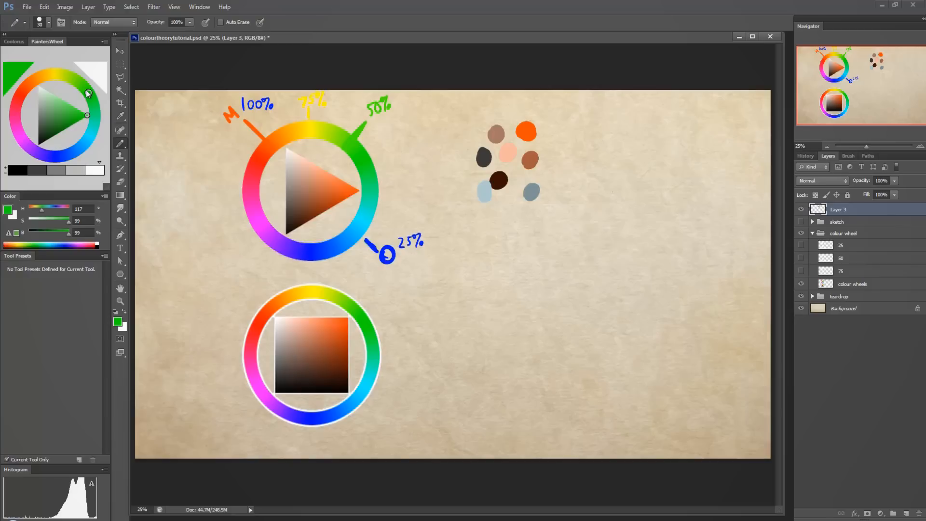
mouse_move(89, 93)
mouse_down()
mouse_move(24, 83)
mouse_move(35, 77)
mouse_move(80, 92)
mouse_move(91, 109)
mouse_move(94, 151)
mouse_up()
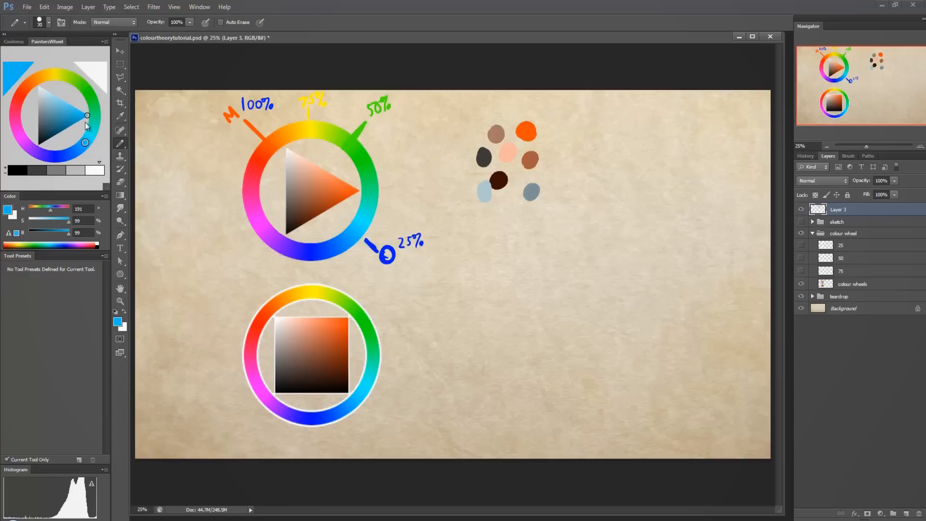
mouse_move(42, 108)
mouse_down()
mouse_move(43, 94)
mouse_move(48, 114)
mouse_move(50, 99)
mouse_move(43, 106)
mouse_move(79, 111)
mouse_move(47, 104)
mouse_up()
Enlarge the pencil and paint two pale green dots (about H 129, S 31, B 84) beside and below the blue swatches.
mouse_move(101, 126)
mouse_down()
mouse_move(92, 101)
mouse_move(39, 116)
mouse_move(45, 90)
mouse_move(51, 119)
mouse_move(40, 114)
mouse_move(53, 92)
mouse_move(48, 110)
mouse_move(51, 103)
mouse_up()
mouse_move(513, 210)
mouse_down()
mouse_move(512, 194)
mouse_move(488, 220)
mouse_up()
key(bracketright)
key(bracketright)
key(bracketright)
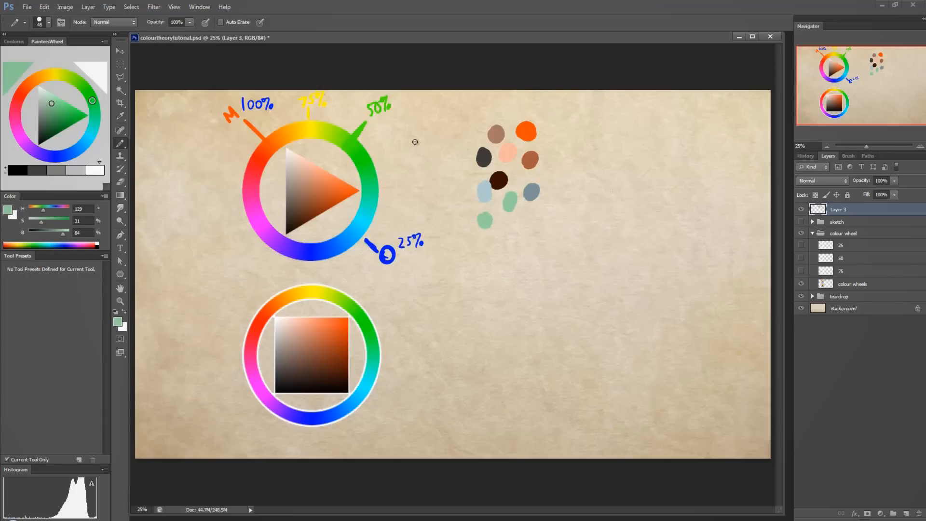
Try a mid green dot and a dark green dot (H 130, S 38, B 31) beside the pale green swatches, and undo both.
drag(50, 106, 46, 116)
mouse_move(473, 208)
mouse_down()
mouse_move(483, 225)
mouse_move(467, 197)
mouse_up()
click(45, 131)
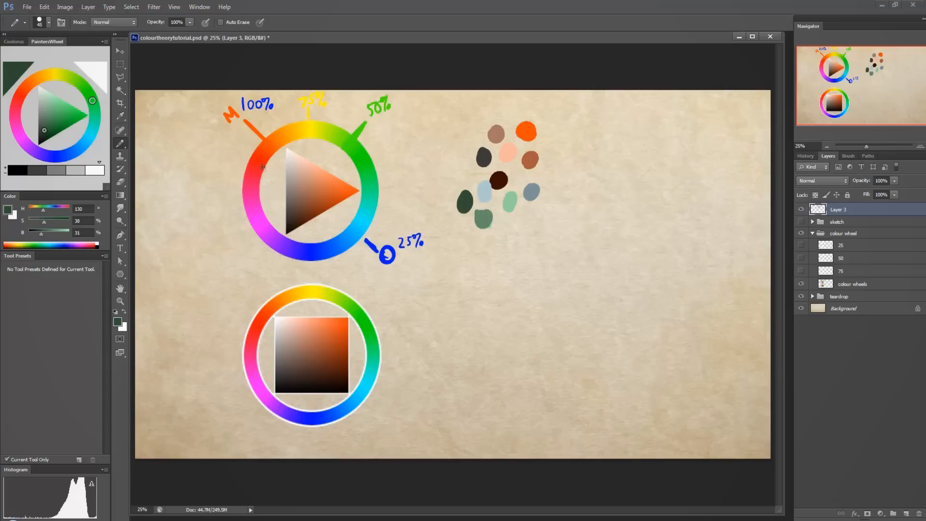
key(ctrl+alt+z)
key(ctrl+alt+z)
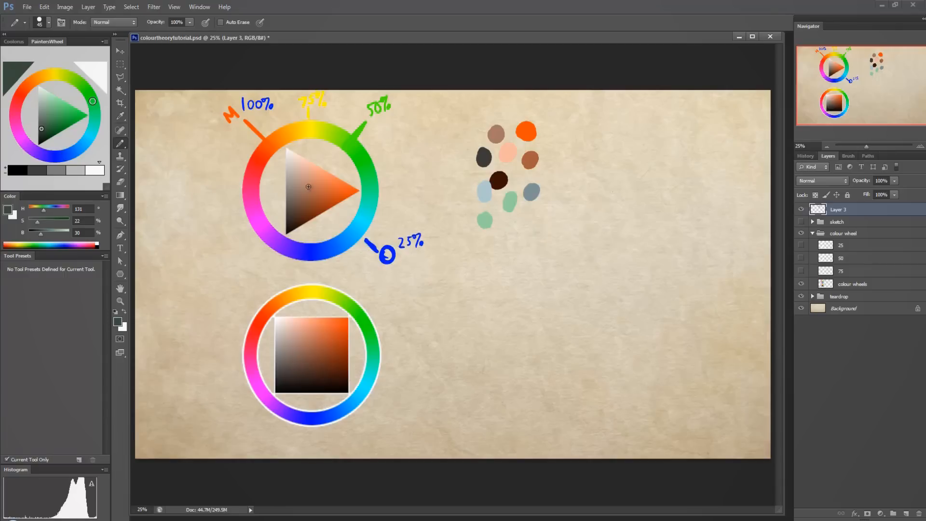
Paint a very dark green dot (H 131, S 33, B 19) over the lower pale green swatch and a muted purple one (H 302, S 38, B 65) beside it.
drag(42, 128, 42, 135)
drag(484, 212, 487, 226)
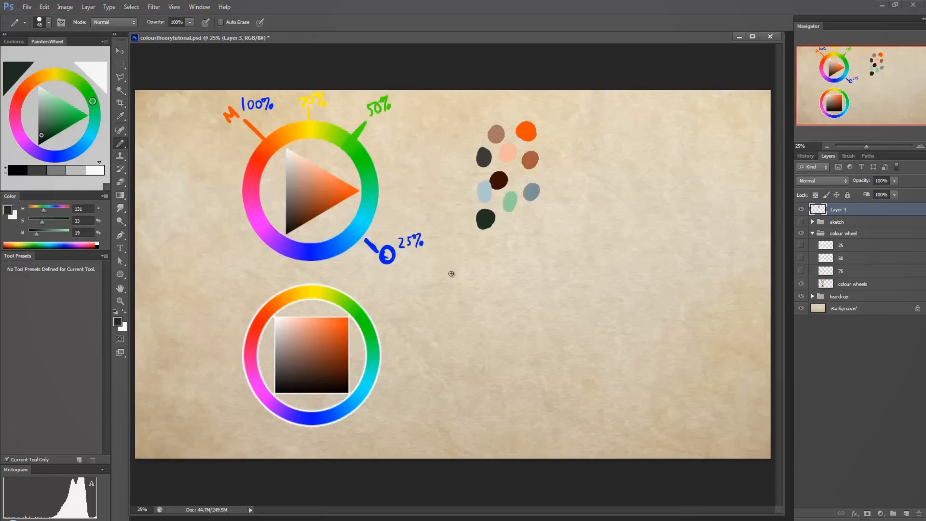
click(20, 135)
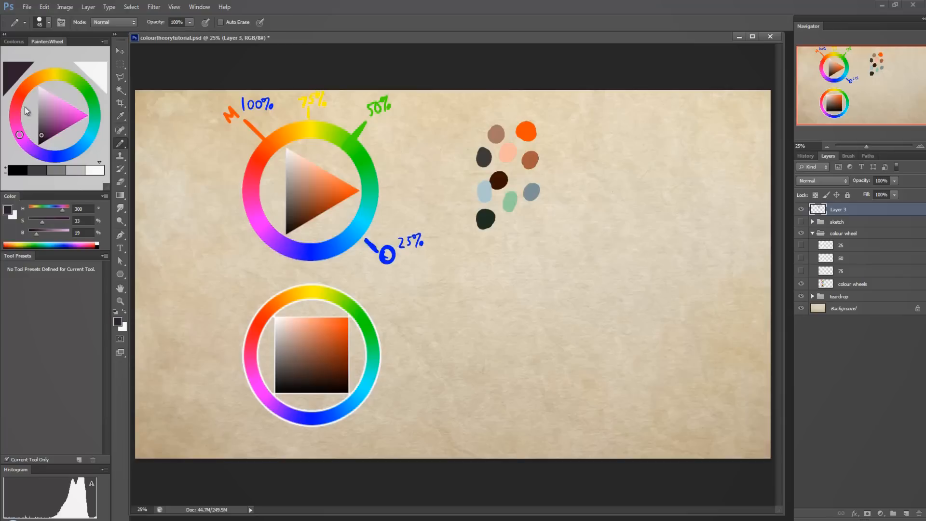
mouse_move(48, 126)
mouse_down()
mouse_move(42, 107)
mouse_move(56, 103)
mouse_move(45, 119)
mouse_move(51, 113)
mouse_up()
mouse_move(503, 228)
mouse_down()
mouse_move(509, 221)
mouse_move(507, 238)
mouse_up()
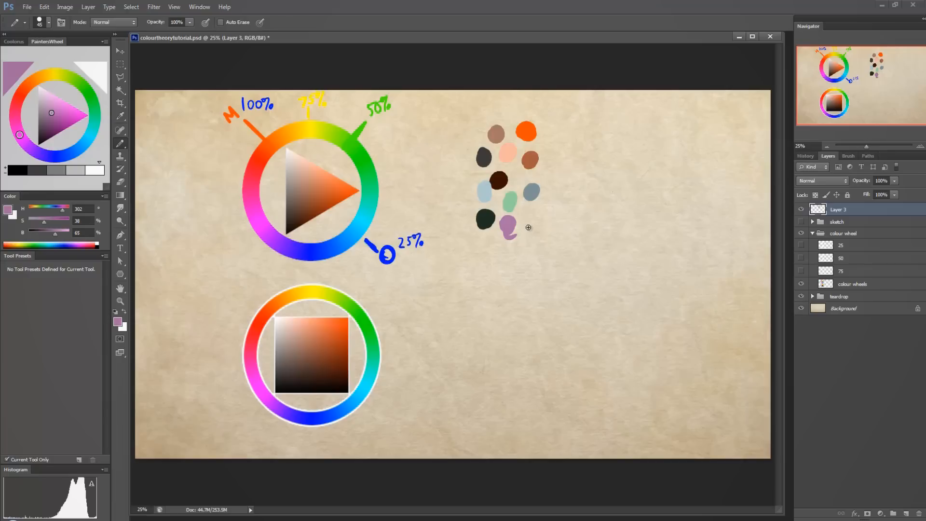
Paint a teal dot (H 168, S 80, B 84) below the swatches and a large teal block beside them with the pencil enlarged to 400.
click(92, 133)
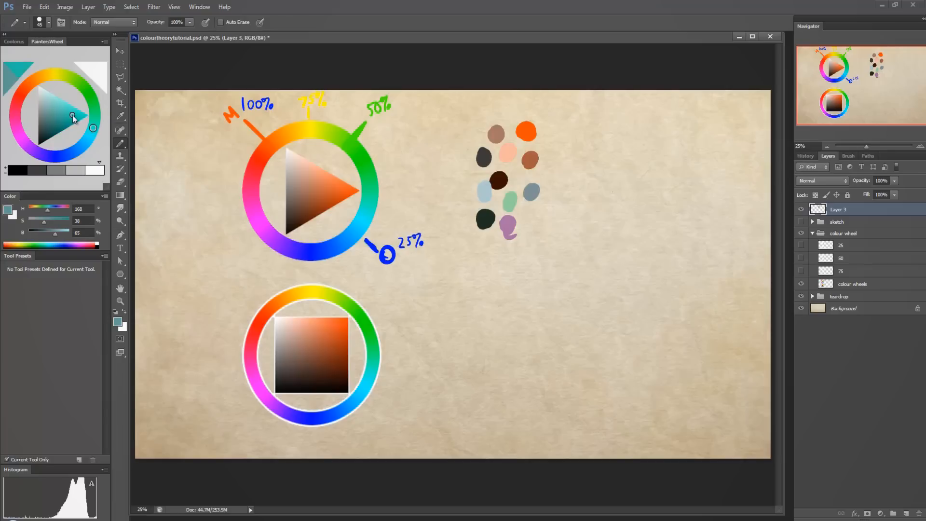
click(73, 114)
mouse_move(516, 312)
mouse_down()
mouse_move(518, 325)
mouse_move(520, 311)
mouse_move(525, 319)
mouse_up()
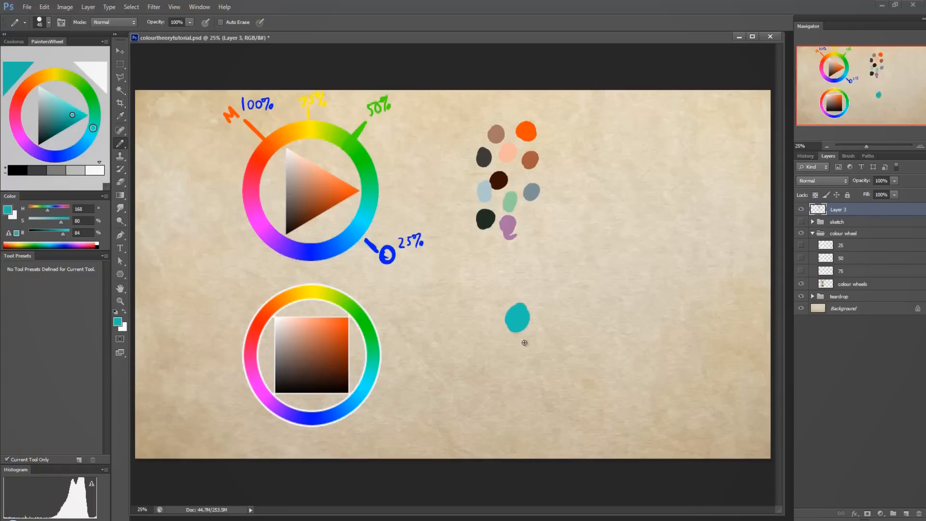
key(bracketright)
key(bracketright)
key(bracketright)
key(bracketright)
key(bracketright)
key(bracketright)
key(bracketright)
key(bracketright)
key(bracketright)
key(bracketright)
key(bracketright)
key(bracketright)
key(bracketright)
mouse_move(642, 157)
mouse_down()
mouse_move(600, 208)
mouse_move(622, 179)
mouse_move(742, 182)
mouse_move(748, 252)
mouse_move(727, 222)
mouse_move(658, 218)
mouse_move(738, 163)
mouse_move(608, 184)
mouse_move(612, 266)
mouse_move(762, 247)
mouse_move(748, 165)
mouse_move(601, 202)
mouse_move(609, 271)
mouse_move(772, 261)
mouse_move(771, 165)
mouse_up()
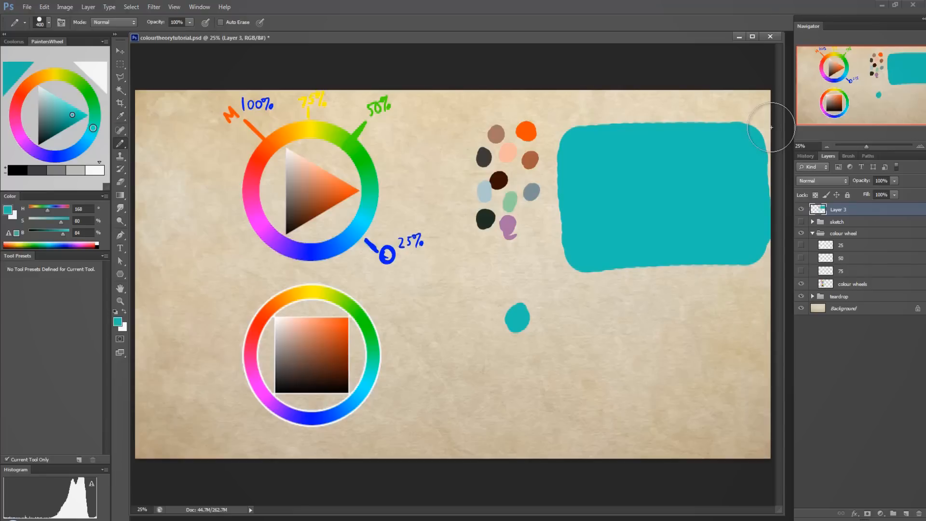
Add a new layer, reduce the pencil size to 30 and choose a near-black teal (H 169, S 57, B 11).
click(906, 513)
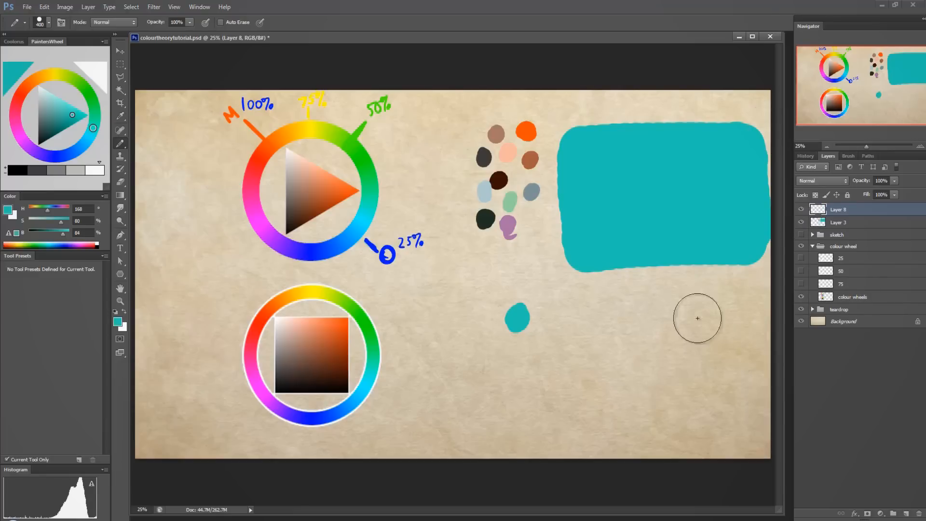
key(bracketleft)
key(bracketleft)
key(bracketleft)
key(bracketleft)
key(bracketleft)
key(bracketleft)
key(bracketleft)
key(bracketleft)
key(bracketleft)
key(bracketleft)
key(bracketleft)
key(bracketleft)
key(bracketleft)
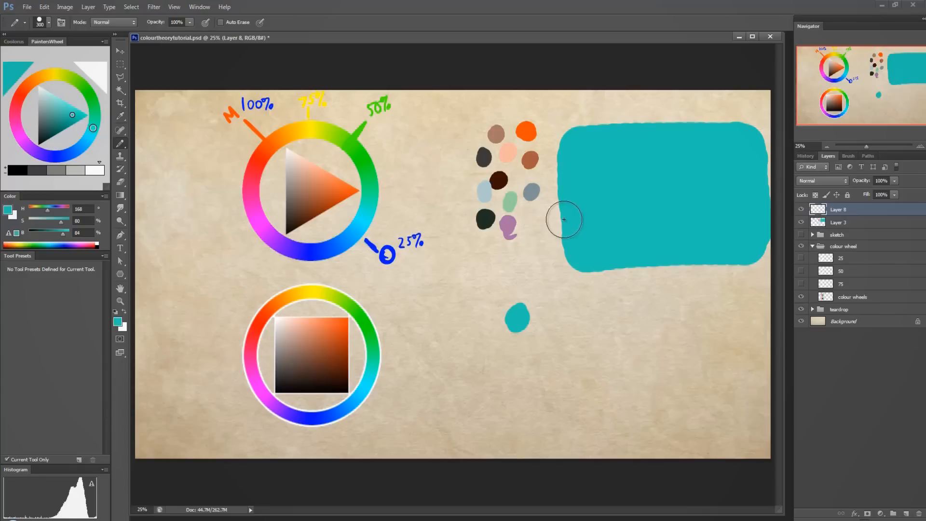
click(41, 140)
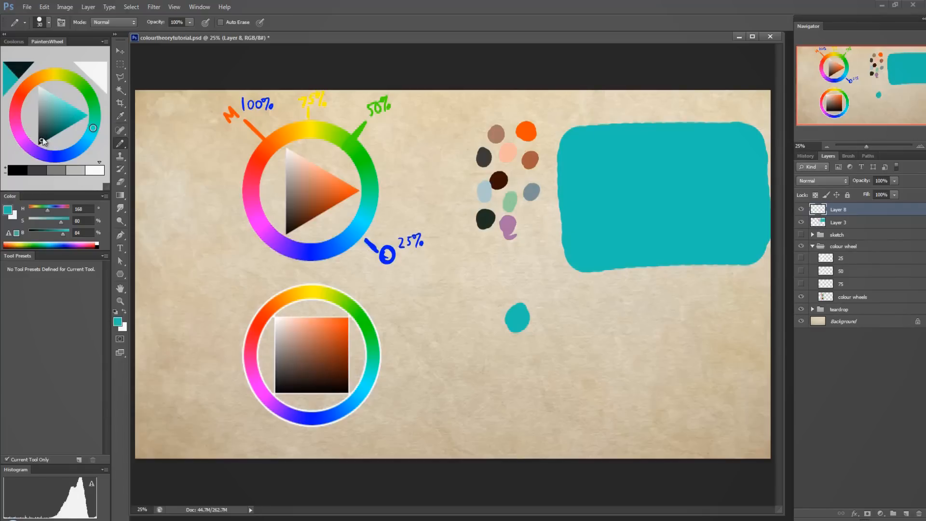
drag(634, 149, 634, 160)
mouse_move(656, 131)
mouse_down()
mouse_move(621, 172)
mouse_move(633, 144)
mouse_up()
mouse_move(648, 153)
mouse_down()
mouse_move(641, 166)
mouse_move(647, 153)
mouse_up()
mouse_move(674, 154)
mouse_down()
mouse_move(668, 162)
mouse_move(674, 154)
mouse_up()
mouse_move(590, 146)
mouse_down()
mouse_move(688, 126)
mouse_move(656, 118)
mouse_move(620, 138)
mouse_up()
key(ctrl+z)
key(ctrl+z)
key(ctrl+z)
key(ctrl+z)
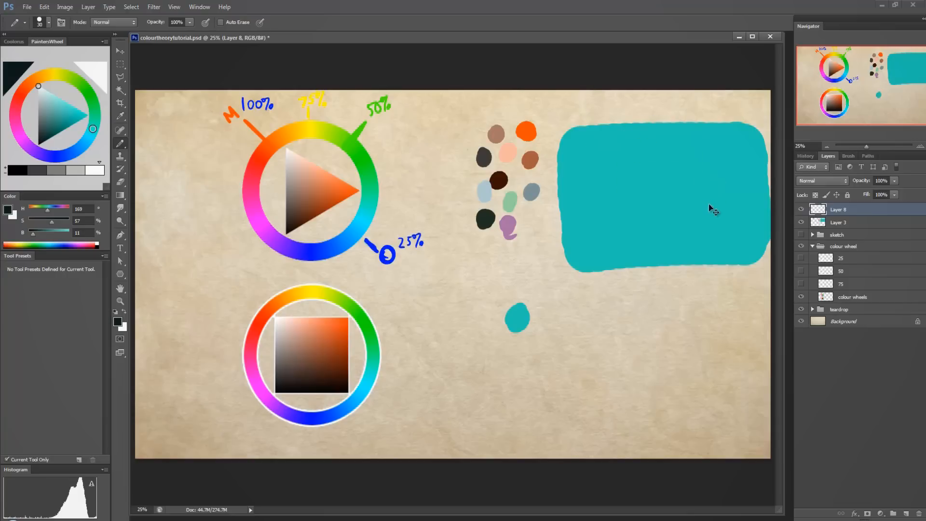
Sketch a simple outlined face with a sideways cap, eyes with pupils and a straight mouth on the teal block.
mouse_move(635, 191)
mouse_down()
mouse_move(690, 228)
mouse_move(700, 186)
mouse_move(610, 187)
mouse_move(639, 162)
mouse_move(689, 156)
mouse_move(701, 185)
mouse_move(654, 194)
mouse_up()
mouse_move(688, 193)
mouse_down()
mouse_move(678, 202)
mouse_move(687, 193)
mouse_up()
drag(655, 222, 683, 218)
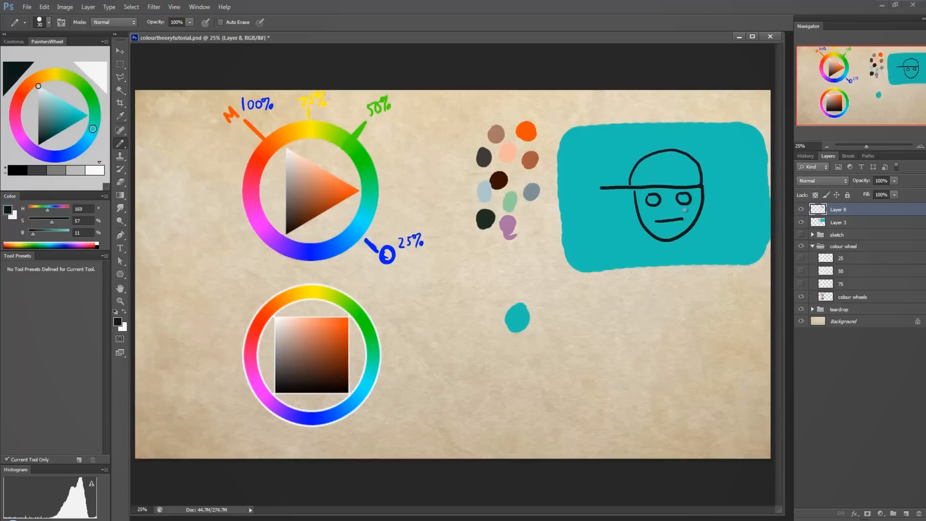
click(654, 199)
Try colouring the cap with a fully saturated orange-red (H 5, S 100, B 100) and undo the scribble.
click(29, 84)
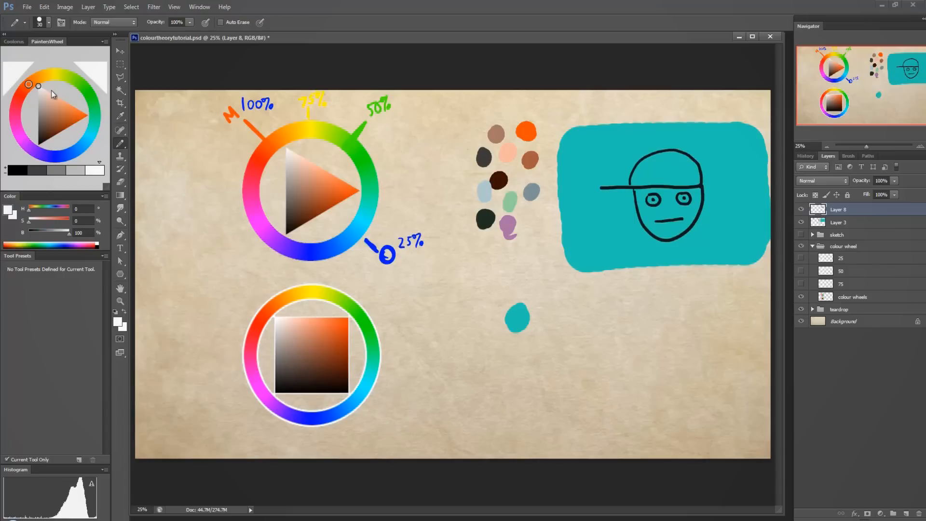
mouse_move(51, 97)
mouse_down()
mouse_move(56, 110)
mouse_move(102, 122)
mouse_up()
click(24, 90)
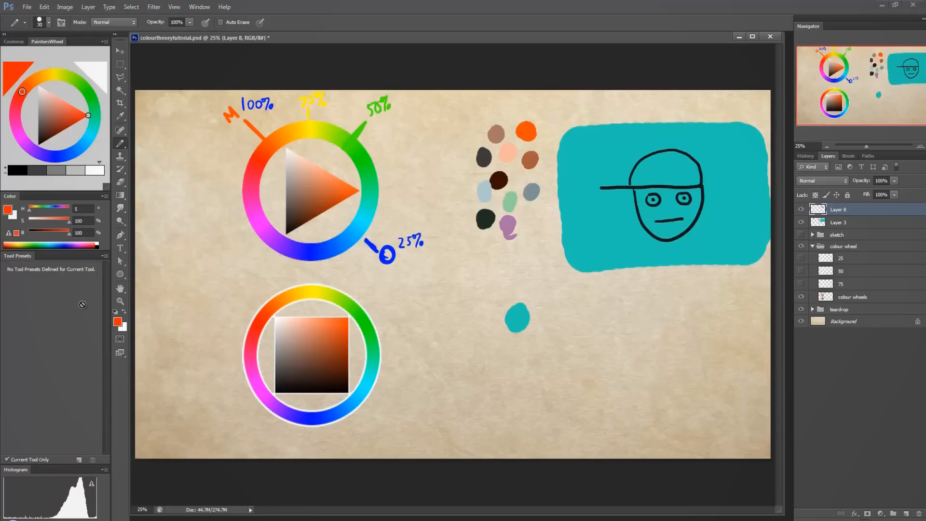
mouse_move(636, 175)
mouse_down()
mouse_move(655, 159)
mouse_move(655, 173)
mouse_move(687, 177)
mouse_up()
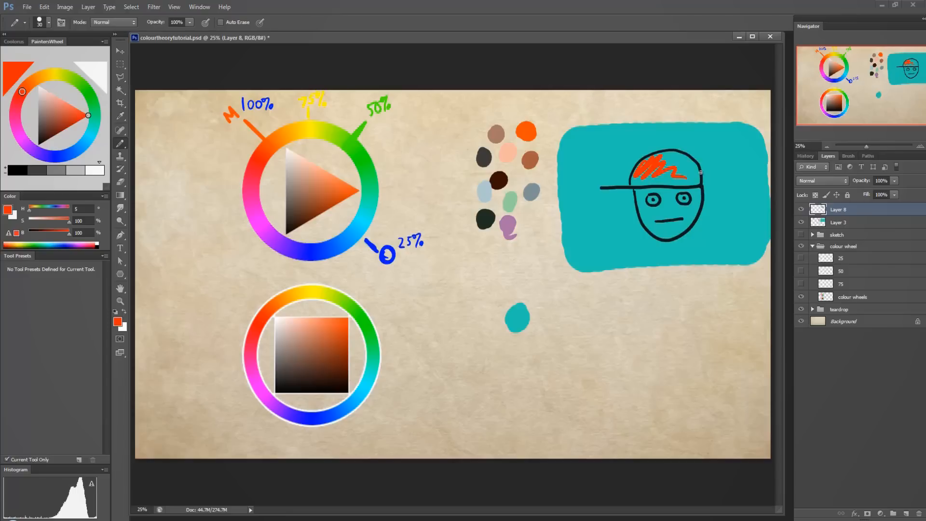
key(ctrl+z)
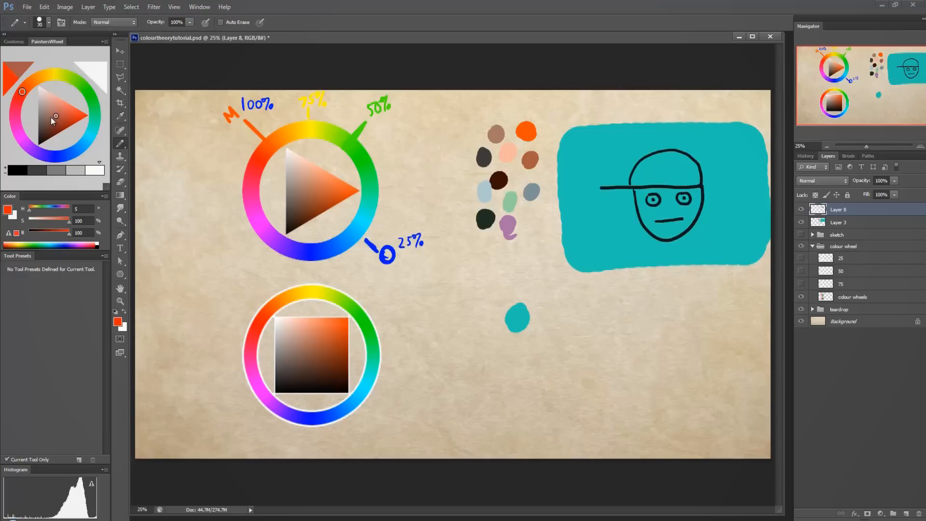
Fill the cap with a muted brown (H 5, S 33, B 45) and repaint it in a slightly more saturated reddish brown.
drag(51, 117, 45, 131)
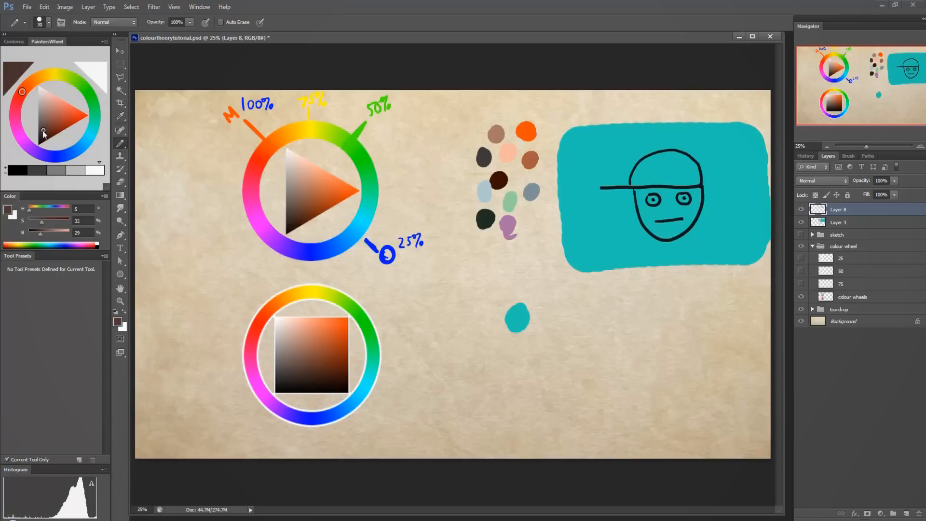
drag(652, 166, 637, 175)
click(45, 125)
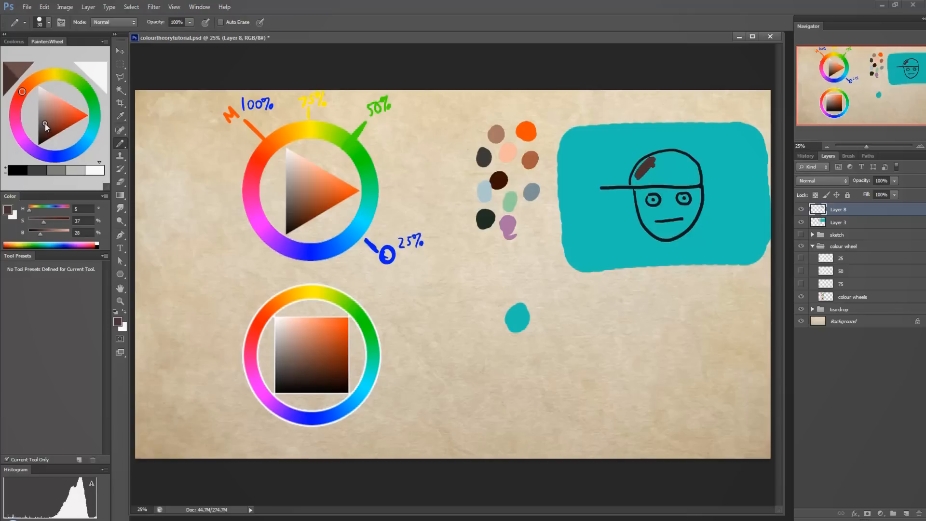
drag(45, 124, 46, 122)
mouse_move(649, 165)
mouse_down()
mouse_move(634, 185)
mouse_move(656, 158)
mouse_move(638, 183)
mouse_move(673, 182)
mouse_move(631, 179)
mouse_move(650, 163)
mouse_move(652, 176)
mouse_move(678, 162)
mouse_move(649, 158)
mouse_move(684, 160)
mouse_move(659, 169)
mouse_move(684, 167)
mouse_move(678, 180)
mouse_move(695, 185)
mouse_move(693, 165)
mouse_move(672, 176)
mouse_move(691, 167)
mouse_up()
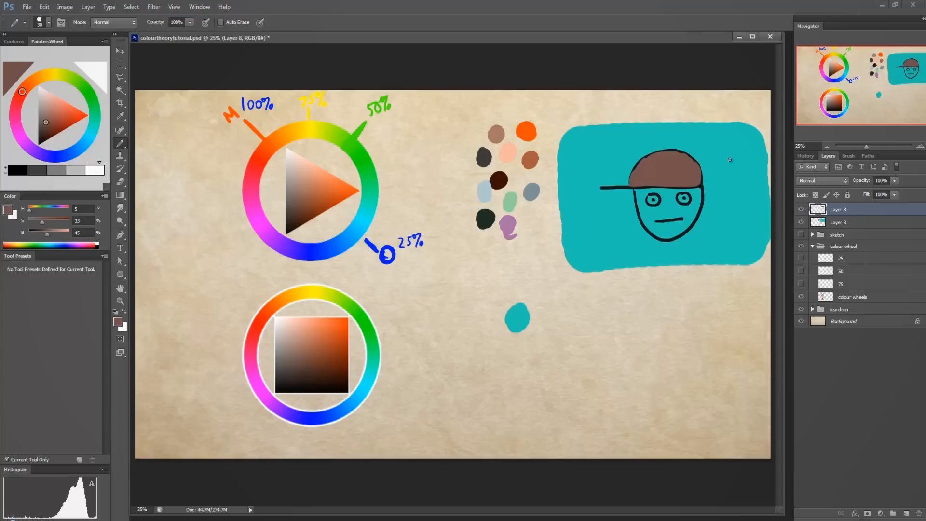
click(48, 123)
click(51, 122)
Try a saturated green stroke (H 118, S 78, B 83) on the teal block, undo it and sample the teal again.
alt+click(720, 145)
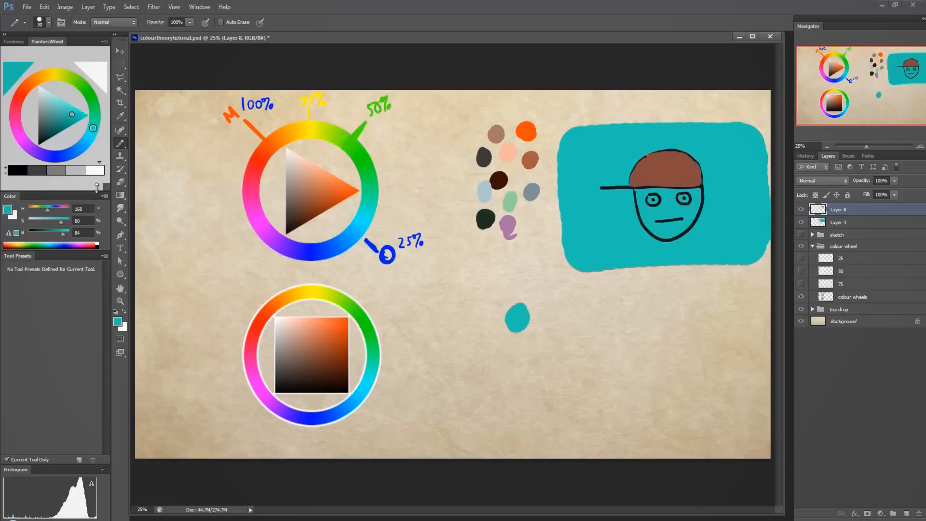
click(90, 95)
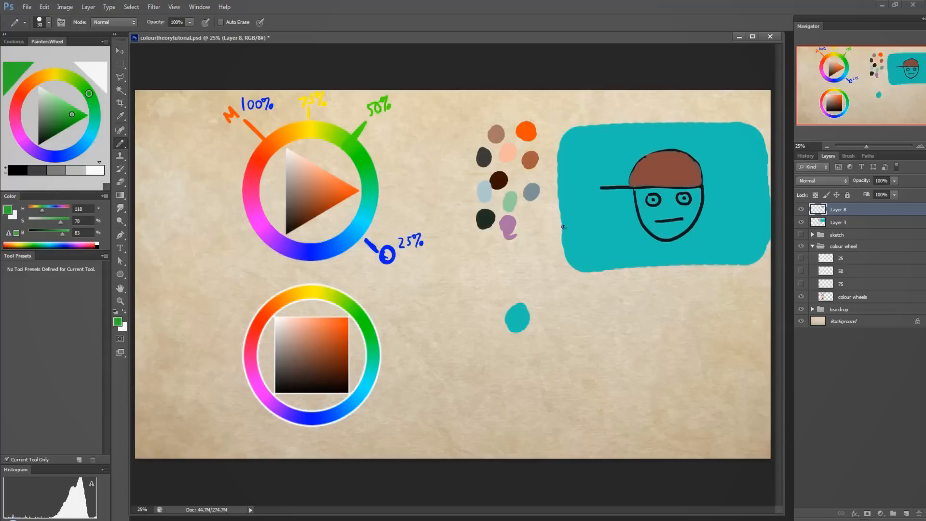
mouse_move(561, 230)
mouse_down()
mouse_move(573, 218)
mouse_move(622, 225)
mouse_up()
key(ctrl+z)
alt+click(600, 220)
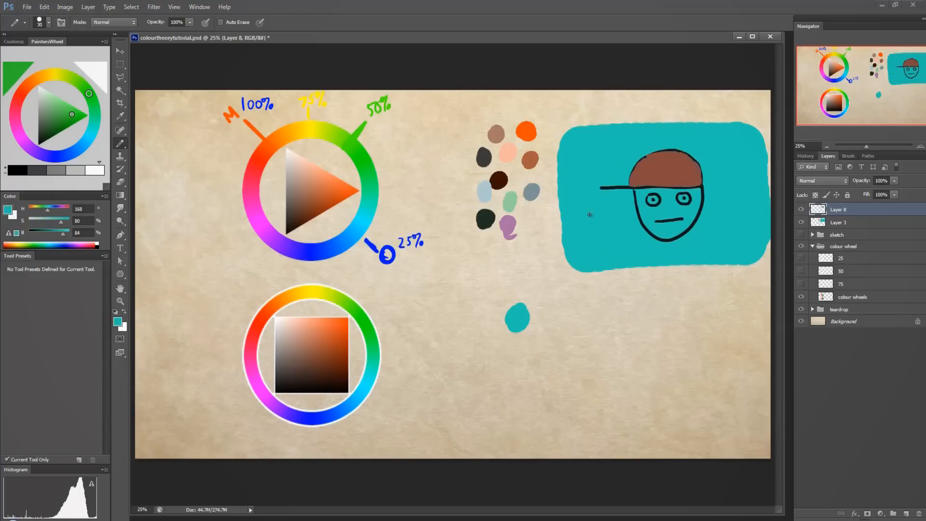
Choose a softer green (H 120, S 58, B 80) and paint strokes across the teal block on both sides of the face.
click(90, 95)
click(66, 112)
click(64, 110)
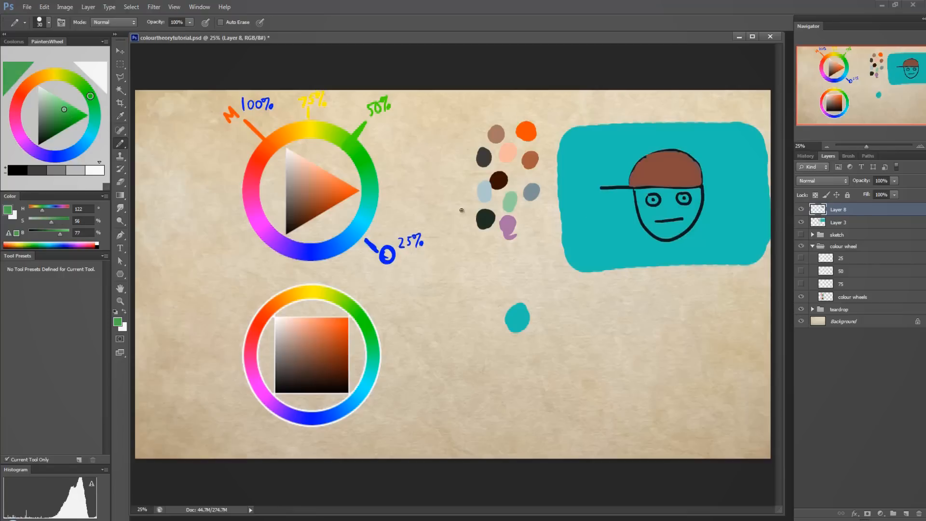
click(66, 109)
click(89, 95)
mouse_move(564, 227)
mouse_down()
mouse_move(580, 212)
mouse_move(586, 229)
mouse_move(630, 217)
mouse_up()
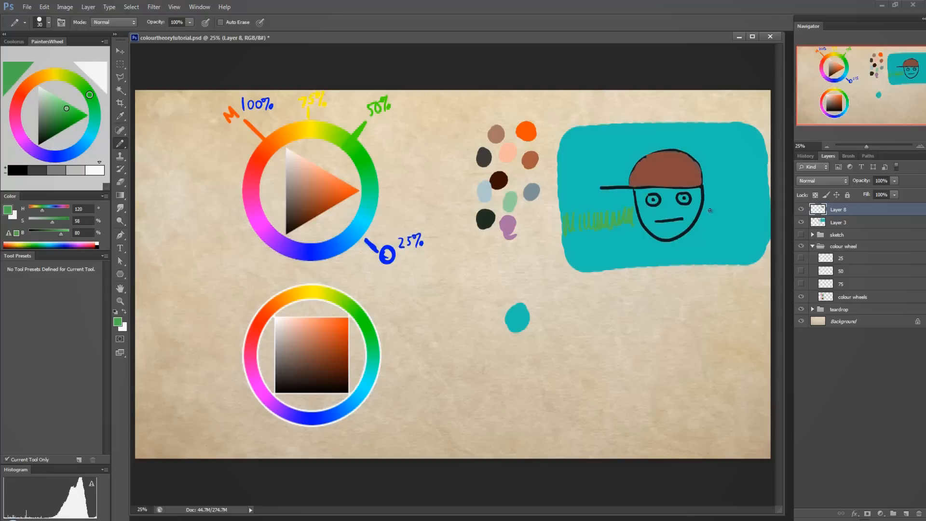
mouse_move(710, 210)
mouse_down()
mouse_move(706, 222)
mouse_move(723, 221)
mouse_move(750, 203)
mouse_move(754, 218)
mouse_up()
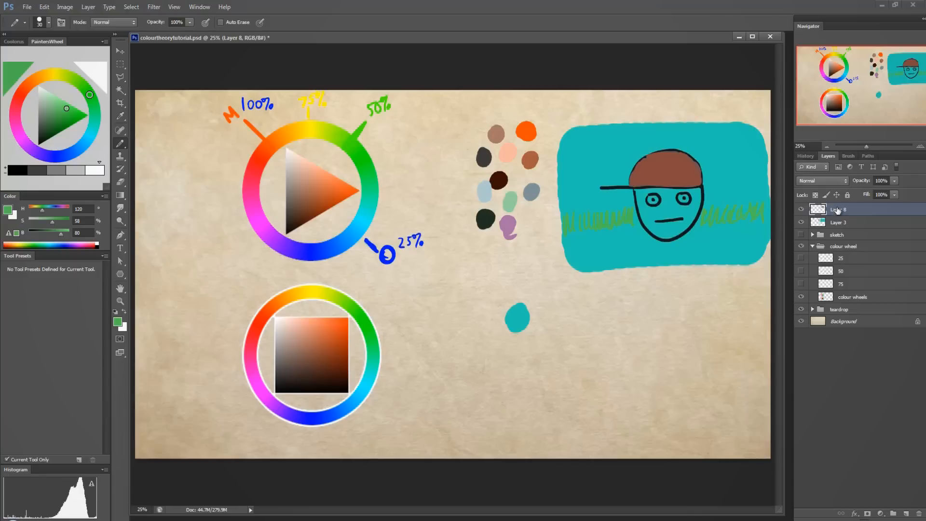
Hide Layer 8, Layer 3 and the colour wheels layer, and collapse the colour wheel group.
click(800, 211)
drag(801, 223, 800, 234)
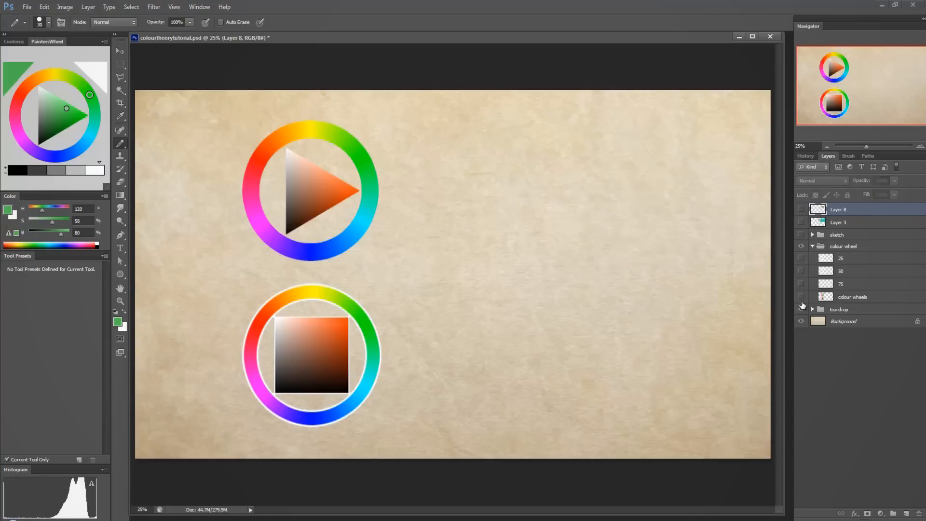
click(801, 297)
click(811, 245)
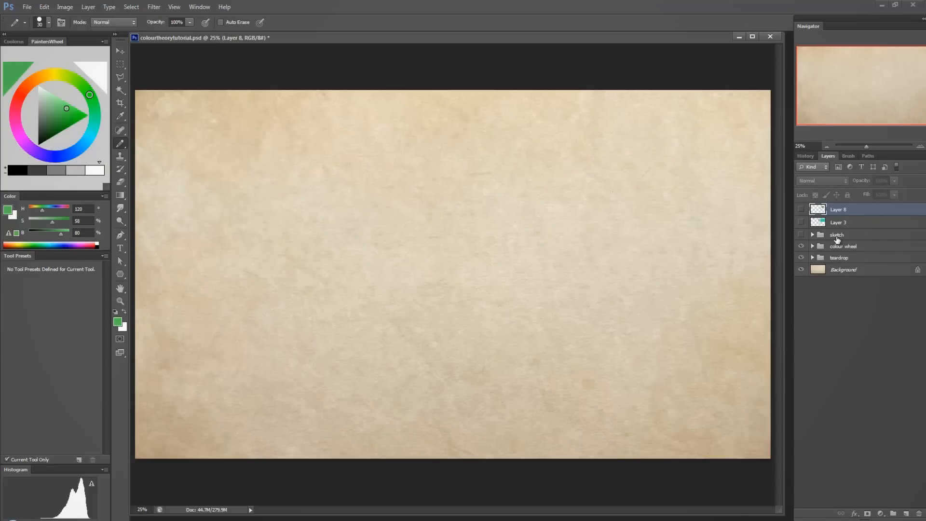
Expand and show the sketch group, and hide its colour layers (Layers 4, 5, 6, 2 and 7) to leave only the lineart.
click(812, 234)
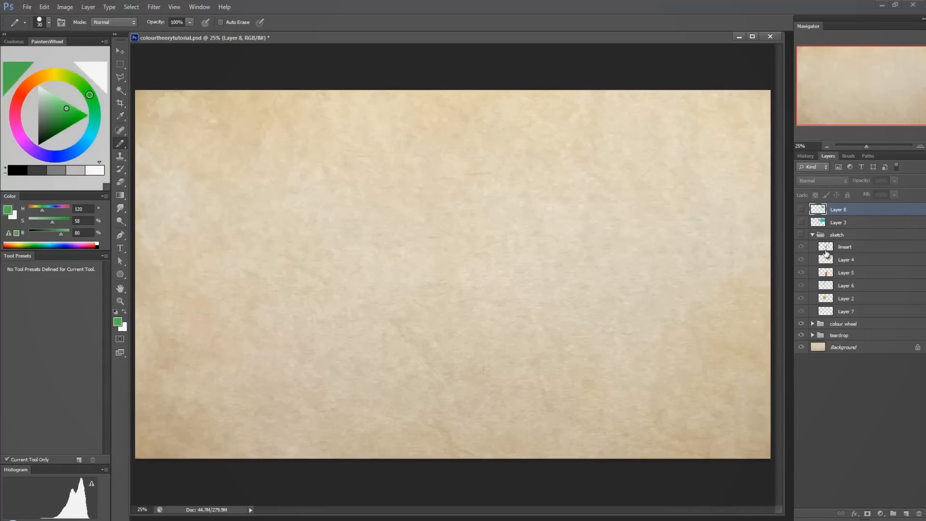
click(801, 235)
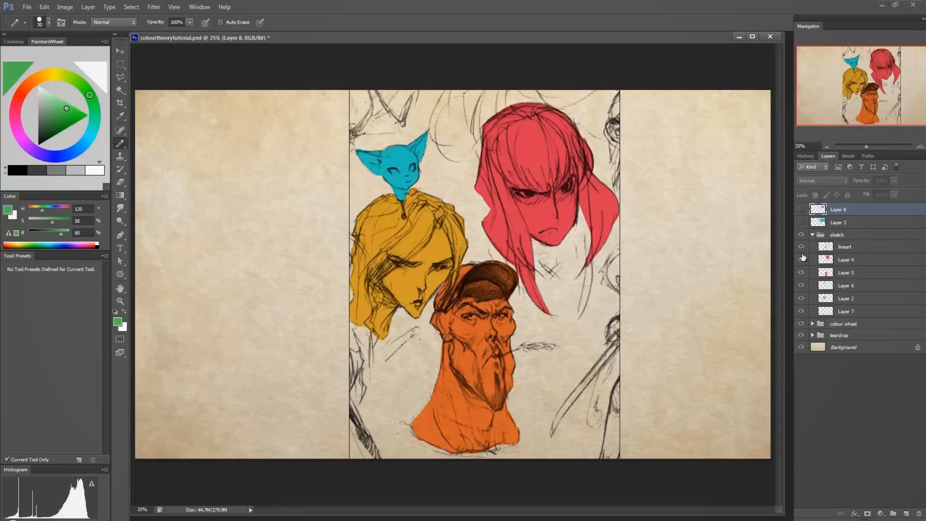
drag(801, 259, 801, 313)
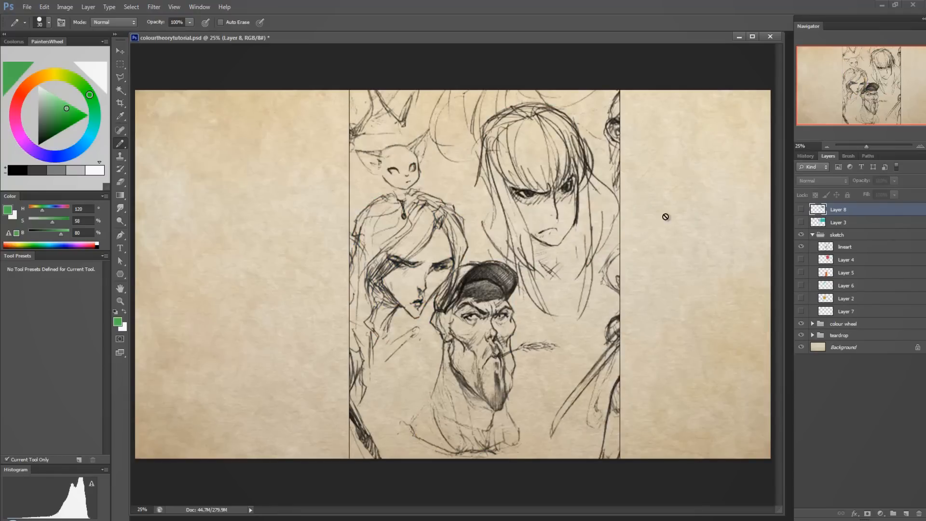
Select Layer 4 and show its flat red fill under the long-haired character.
click(853, 262)
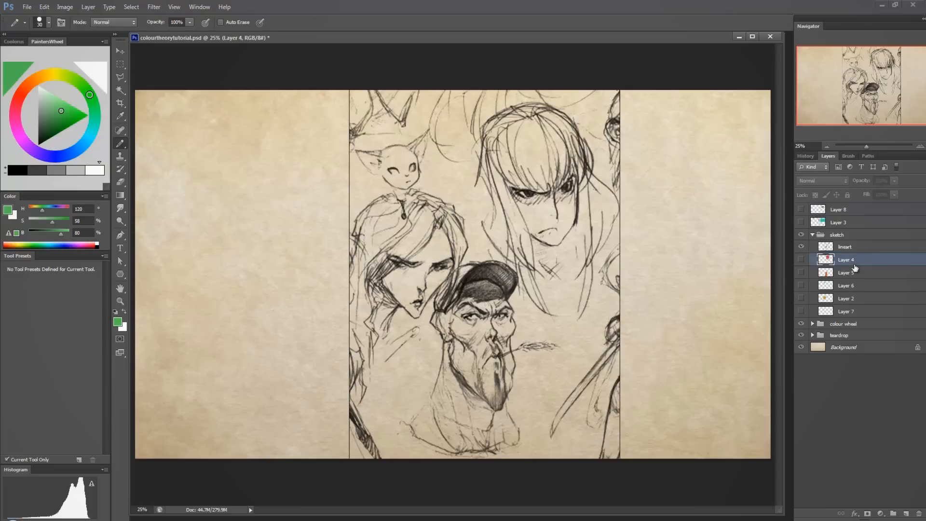
click(801, 260)
click(801, 260)
click(801, 259)
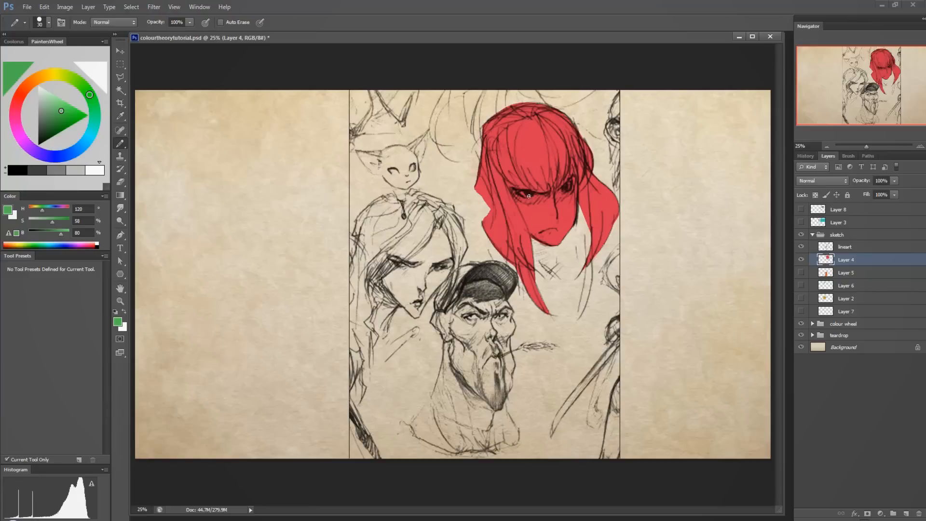
Select the lineart layer and switch its visibility off and on to compare the red silhouette with and without lines.
click(801, 247)
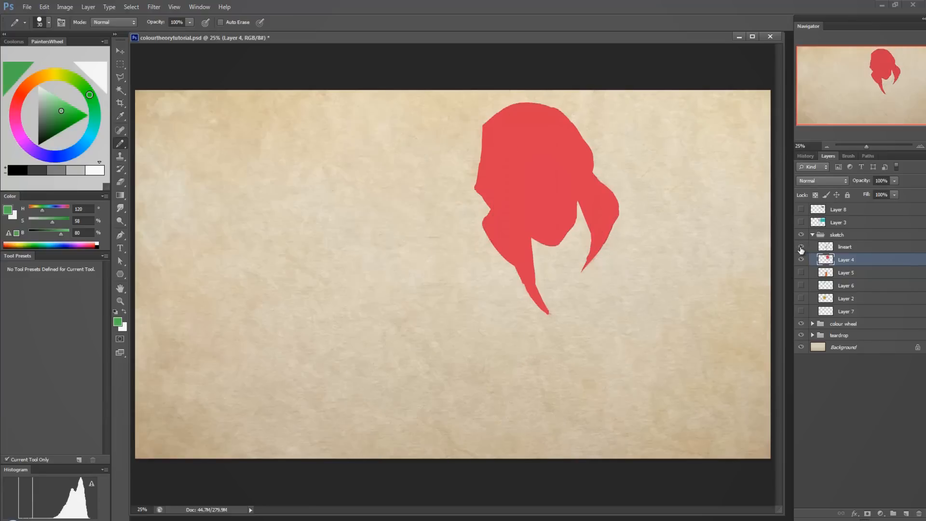
click(801, 247)
click(829, 247)
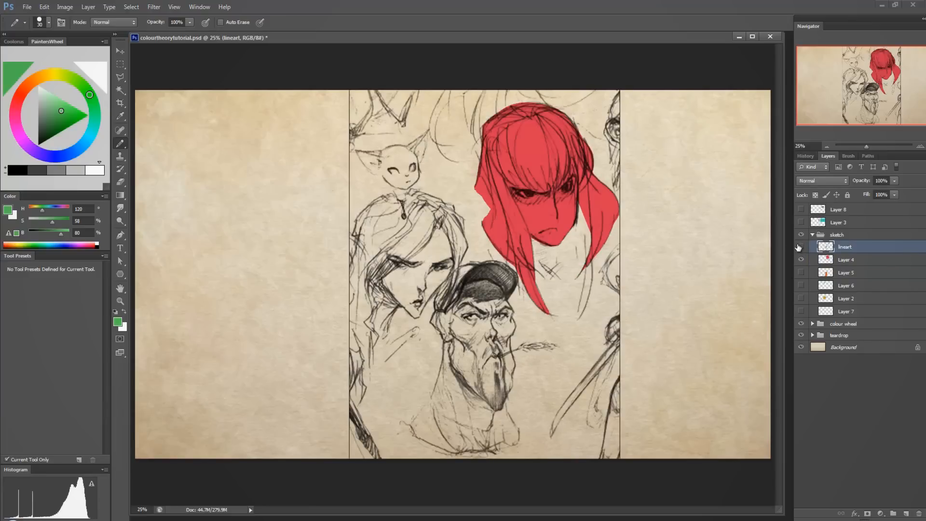
click(800, 247)
click(801, 247)
click(799, 251)
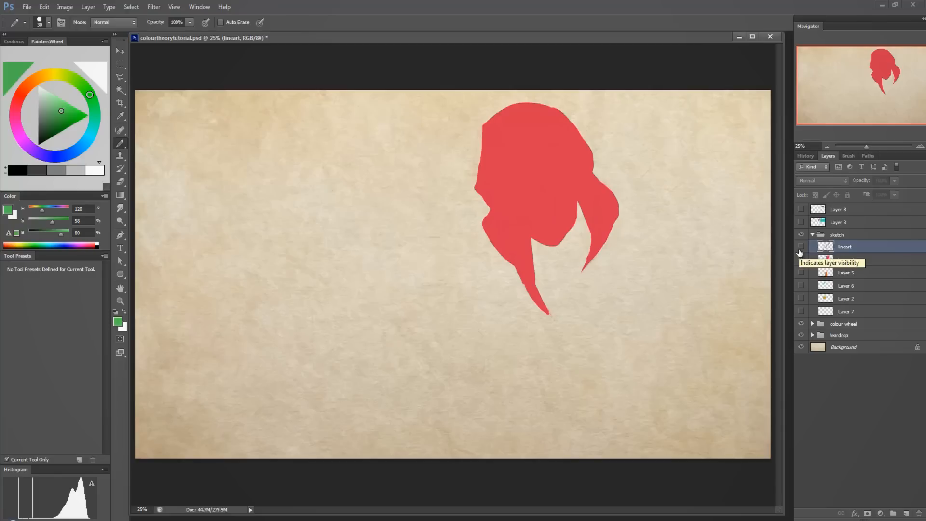
click(800, 247)
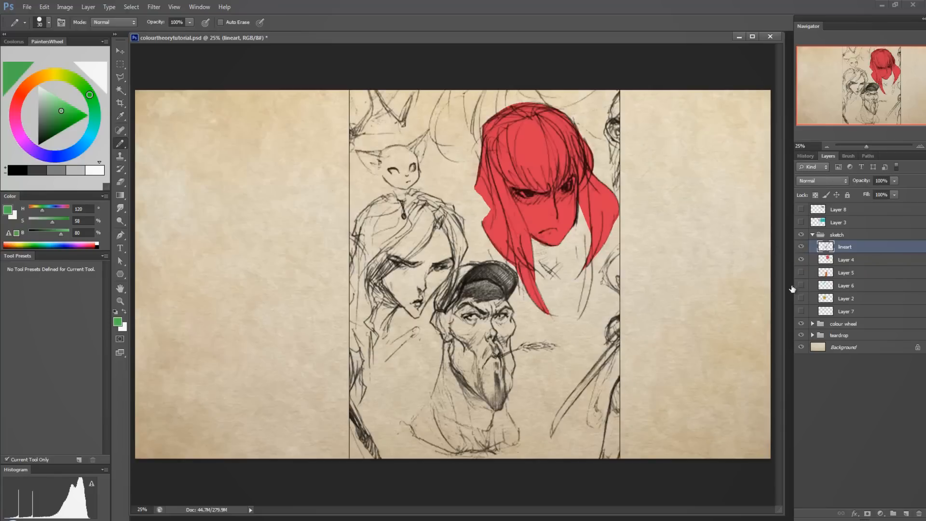
Switch Layer 4's red fill off and on, and show Layer 5's orange fill on the man with the cap.
click(801, 261)
click(801, 260)
click(800, 261)
click(801, 261)
click(800, 273)
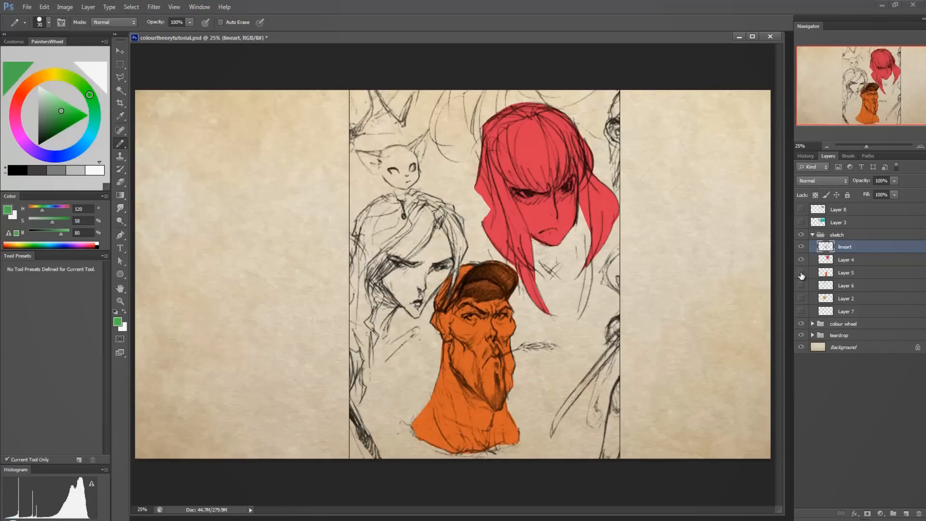
Show Layer 6's cyan fill on the cat and Layer 2's yellow fill on the long-haired woman.
click(801, 274)
click(801, 274)
click(800, 286)
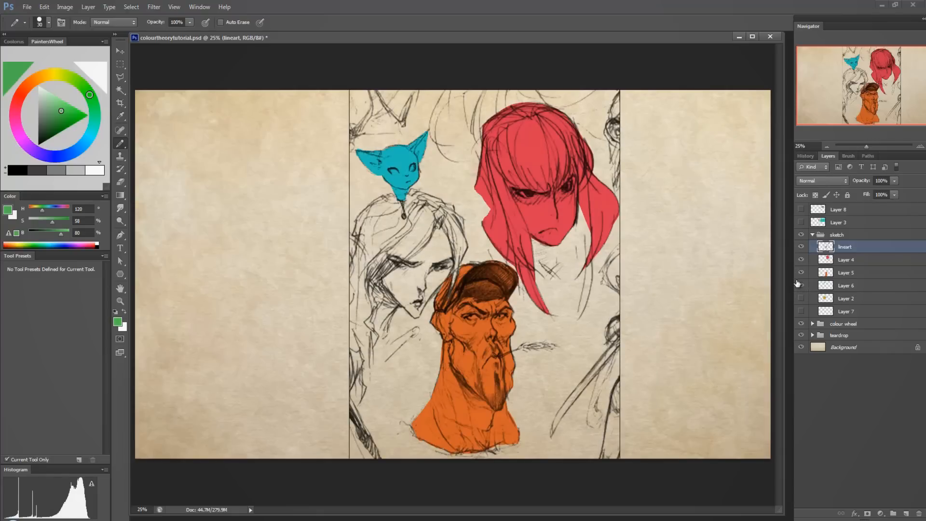
click(801, 298)
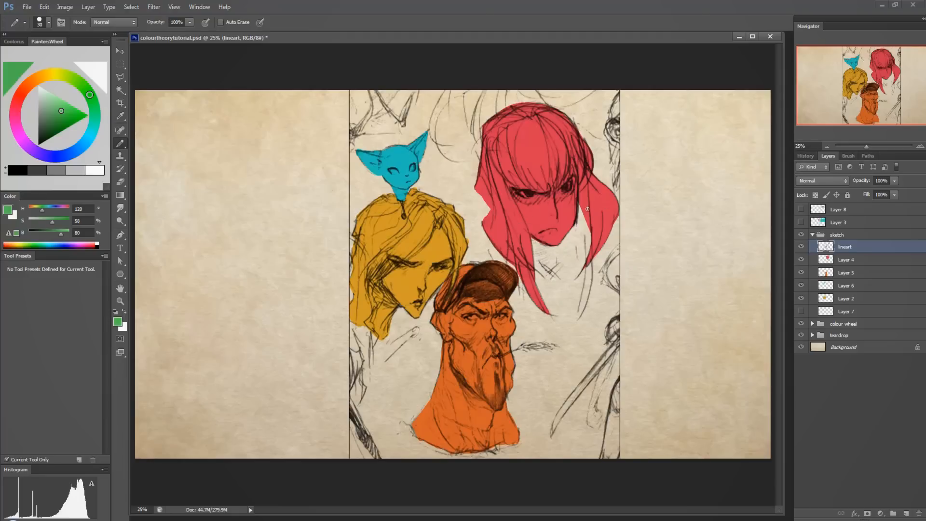
Select the lineart layer and switch its visibility off and on to compare all four flat silhouettes with and without lines.
click(851, 261)
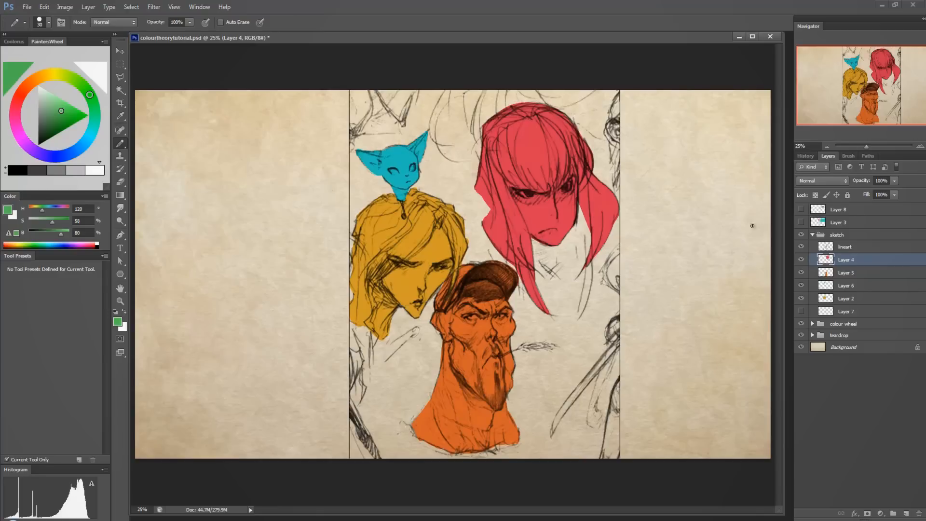
click(832, 248)
click(800, 246)
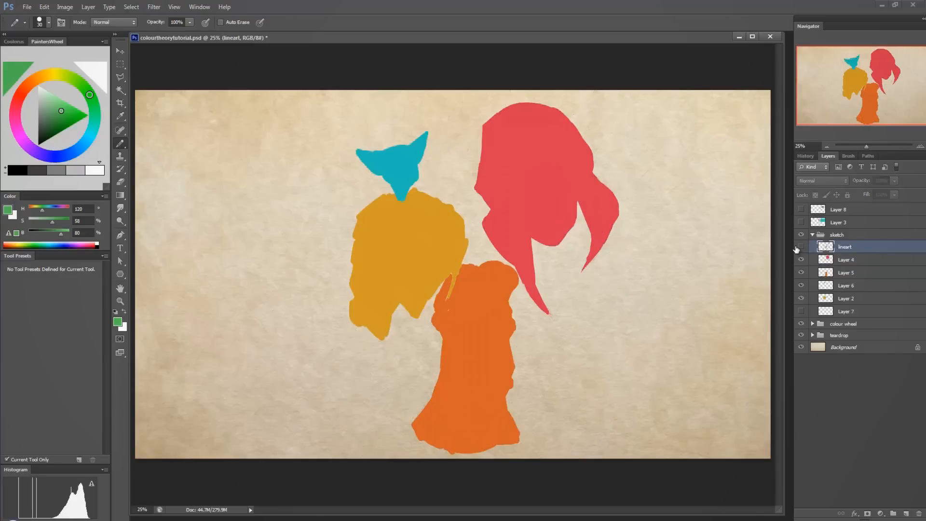
click(801, 247)
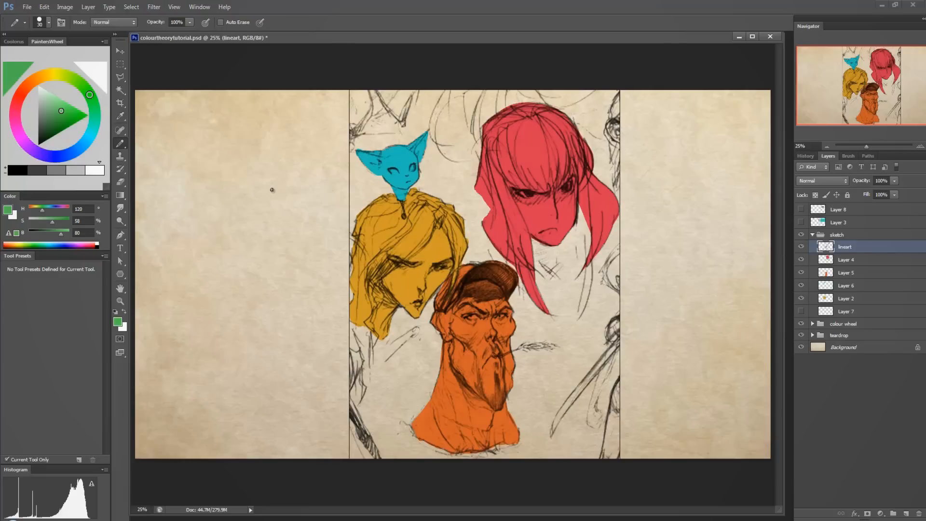
Add a layer above the lineart, fill it with the default black and set its blending mode to Color.
click(906, 511)
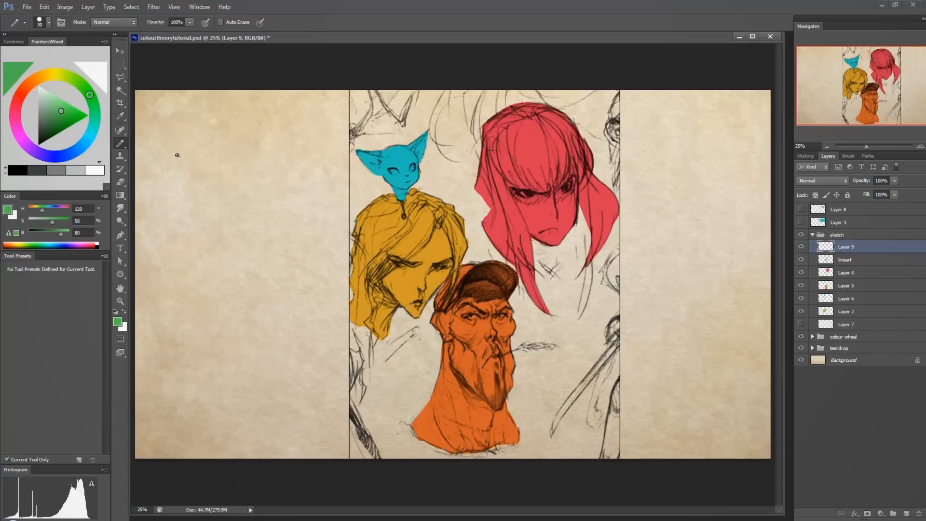
key(d)
key(alt+BackSpace)
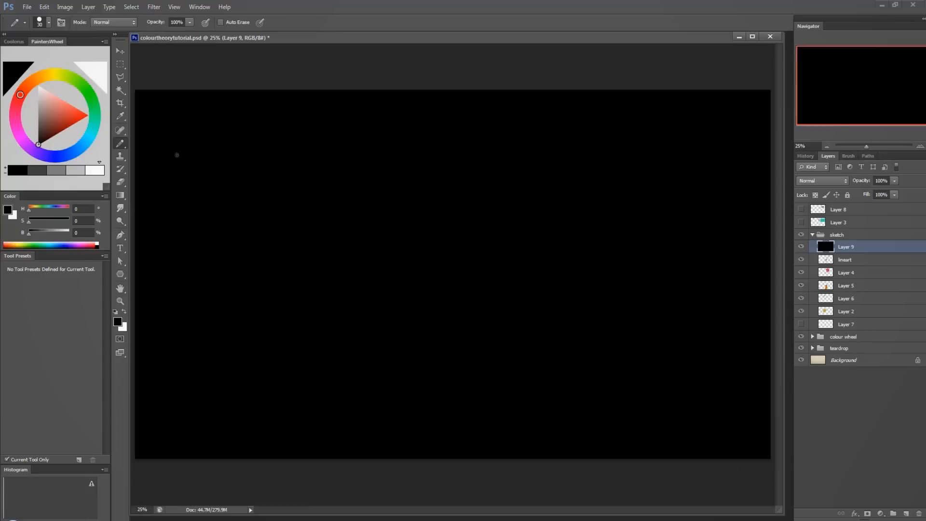
click(800, 182)
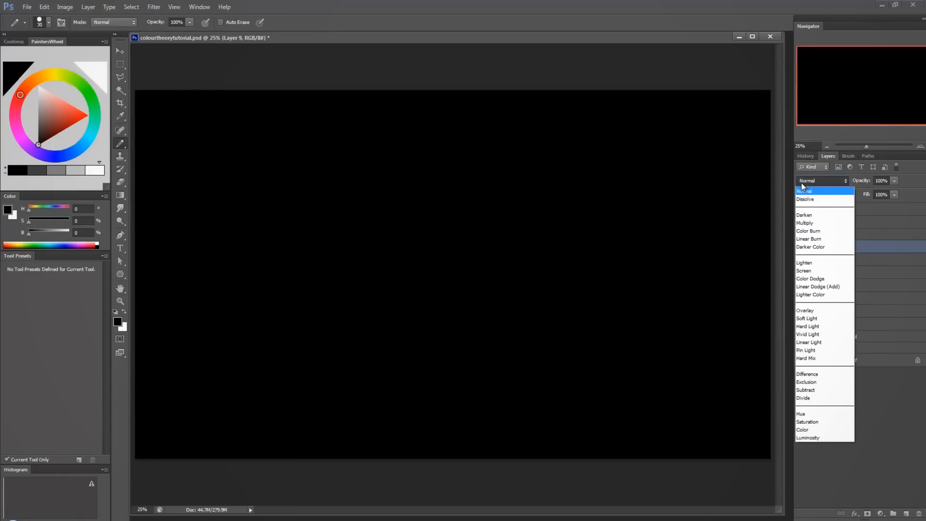
click(823, 422)
click(824, 176)
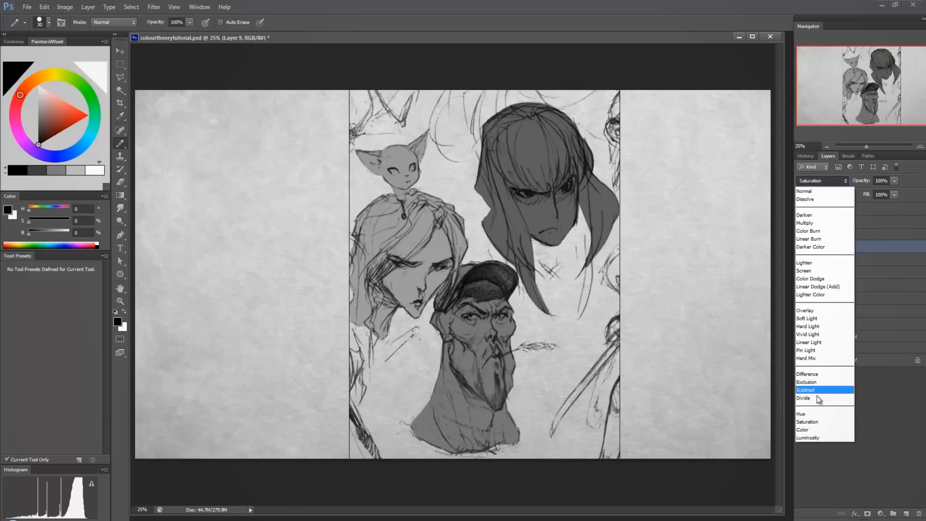
click(813, 431)
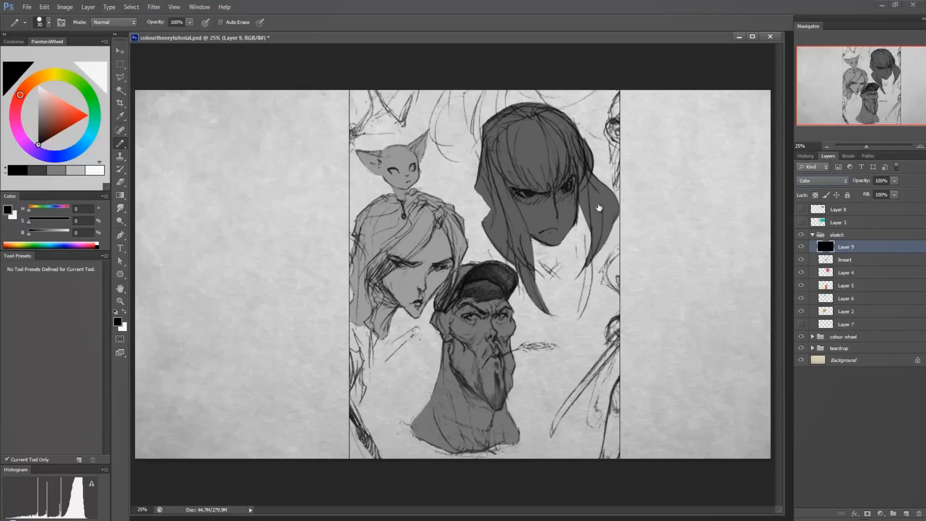
Switch the black Color layer on and off to compare the sketches in greyscale and colour, leaving it hidden.
click(800, 245)
click(800, 246)
click(801, 246)
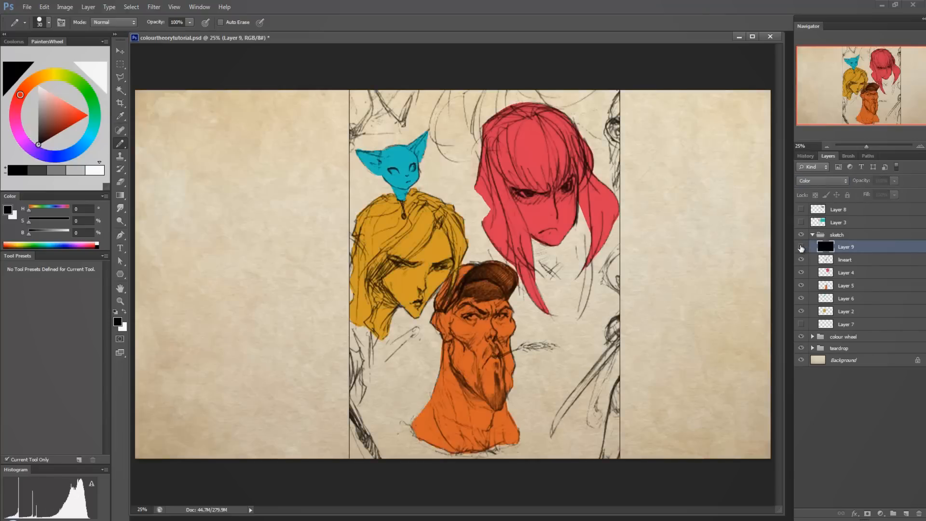
click(800, 246)
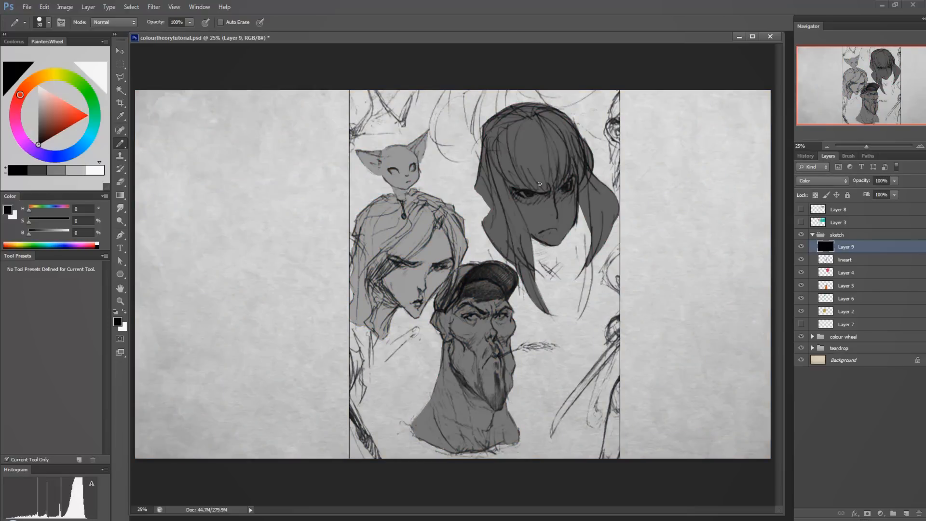
click(801, 247)
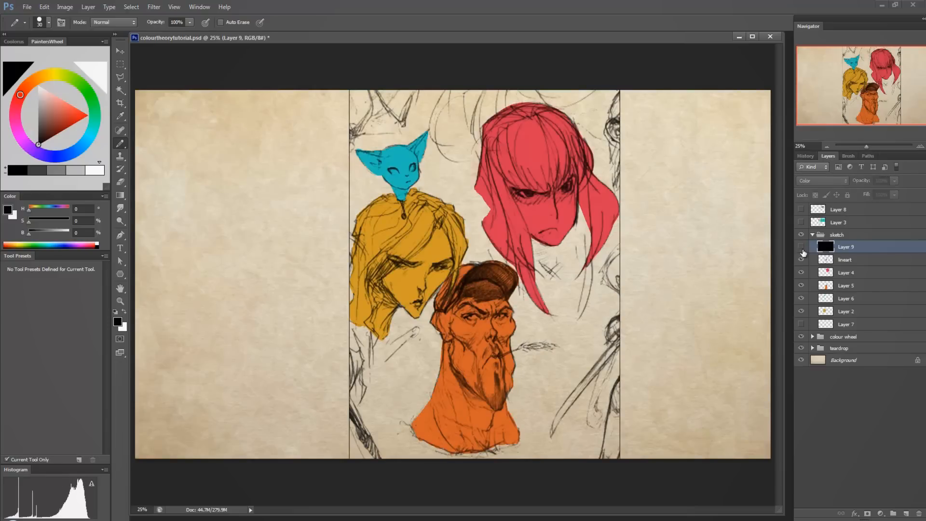
click(801, 246)
click(800, 247)
Select Layer 4 and switch its red fill off and on to check which character it covers.
click(849, 259)
click(830, 272)
click(801, 272)
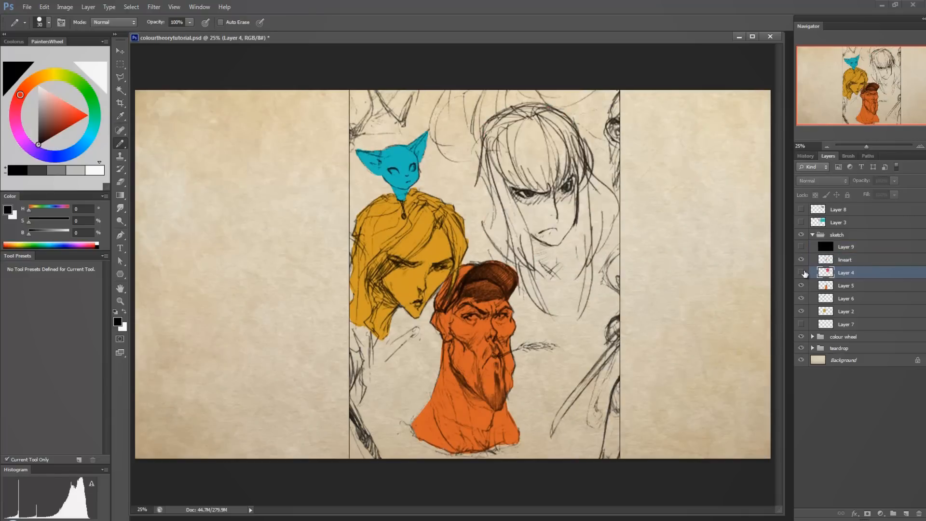
click(802, 273)
click(802, 272)
click(802, 272)
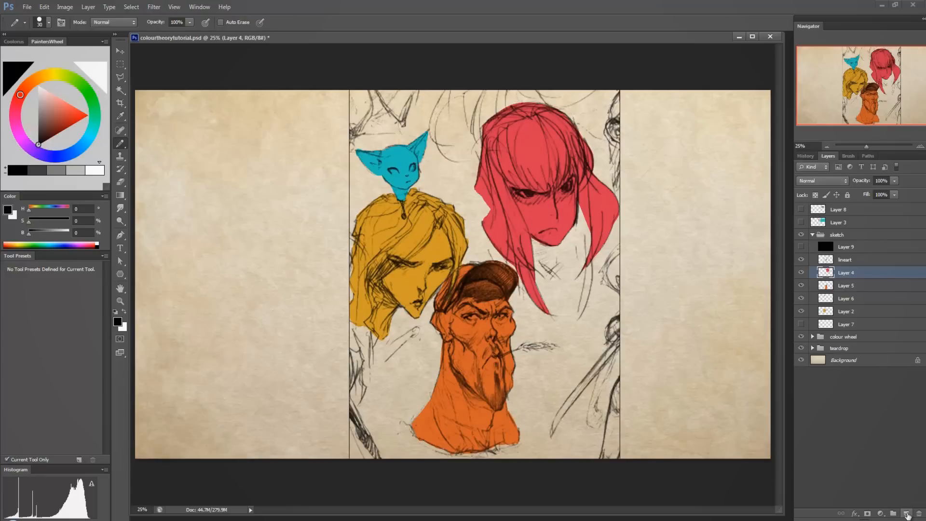
Add a new layer clipped to Layer 4's red fill and another clipped to Layer 5's orange fill.
click(906, 513)
alt+click(859, 279)
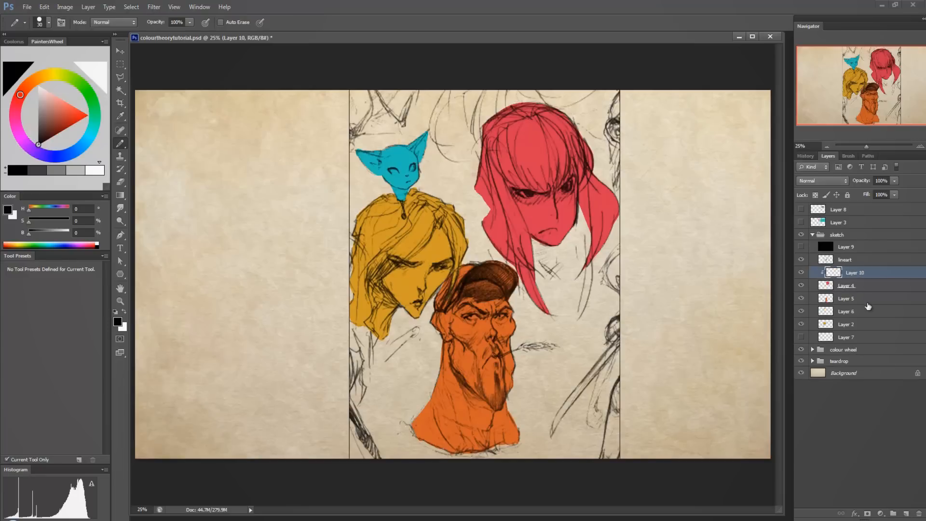
click(866, 302)
click(906, 513)
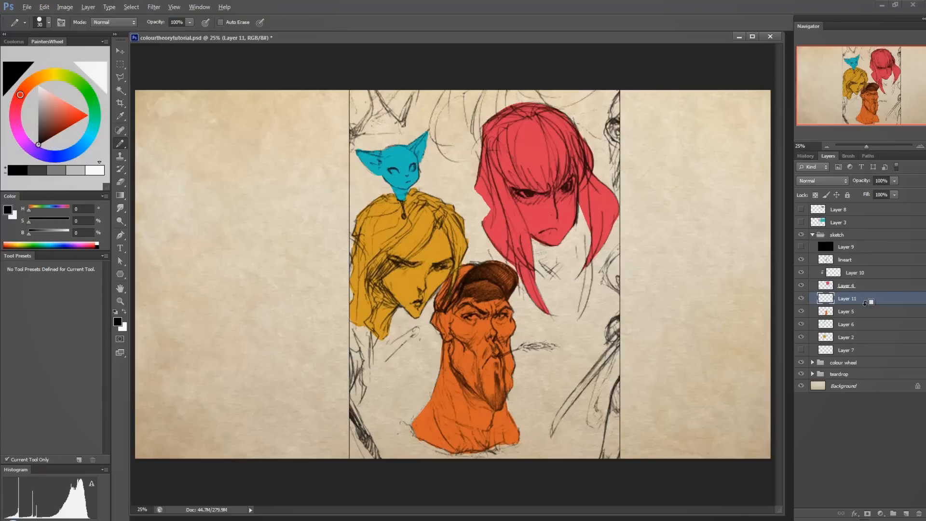
alt+click(864, 305)
Add a new layer clipped to Layer 6's cyan fill and another clipped to Layer 2's yellow fill.
click(868, 327)
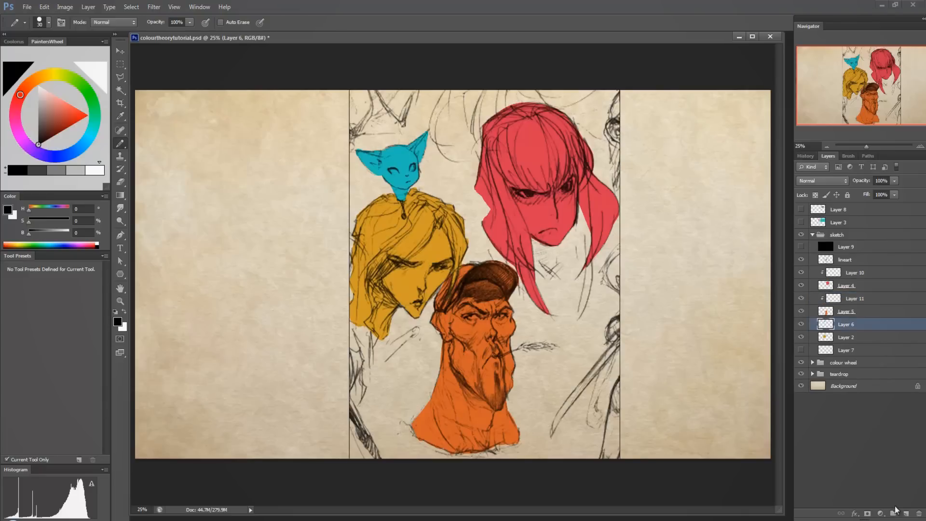
click(904, 514)
alt+click(852, 331)
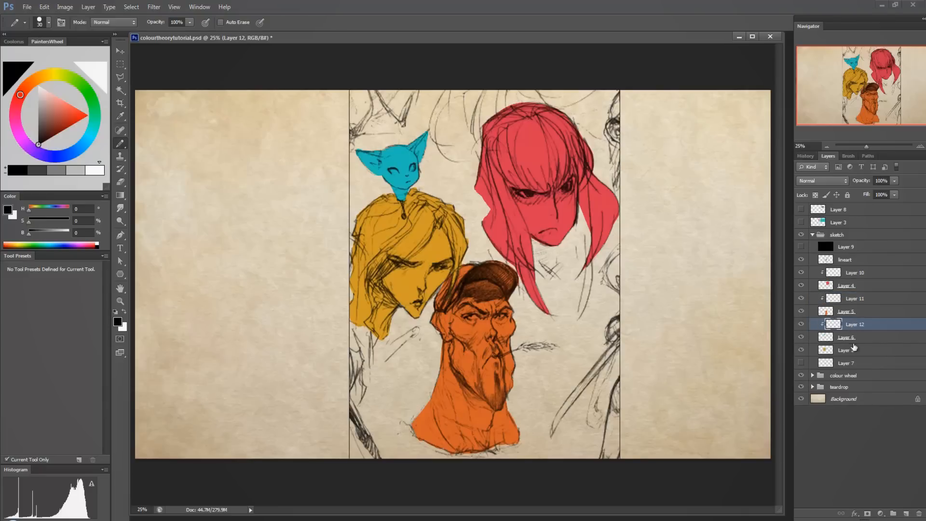
click(862, 350)
click(905, 513)
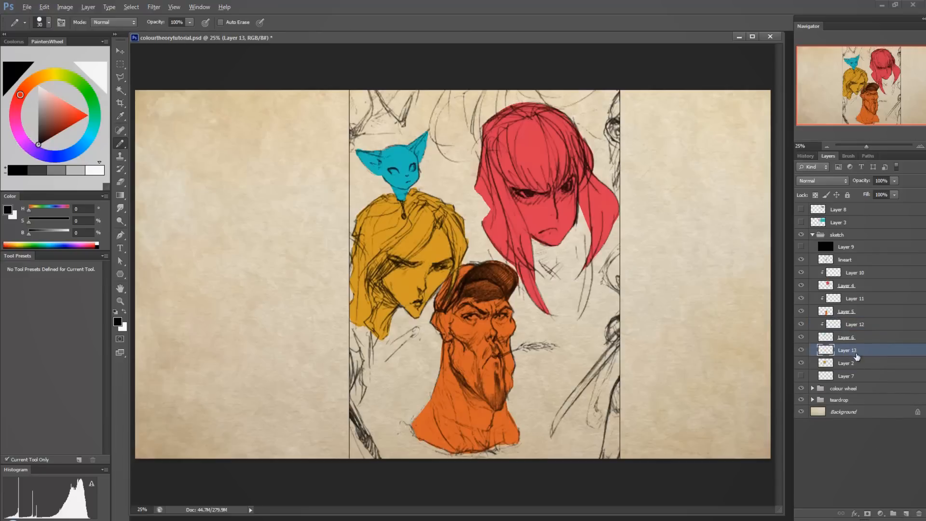
alt+click(858, 354)
Select the layer clipped to Layer 4 and toggle Layer 4's visibility to confirm the red character is the one affected.
click(855, 272)
click(801, 285)
click(801, 286)
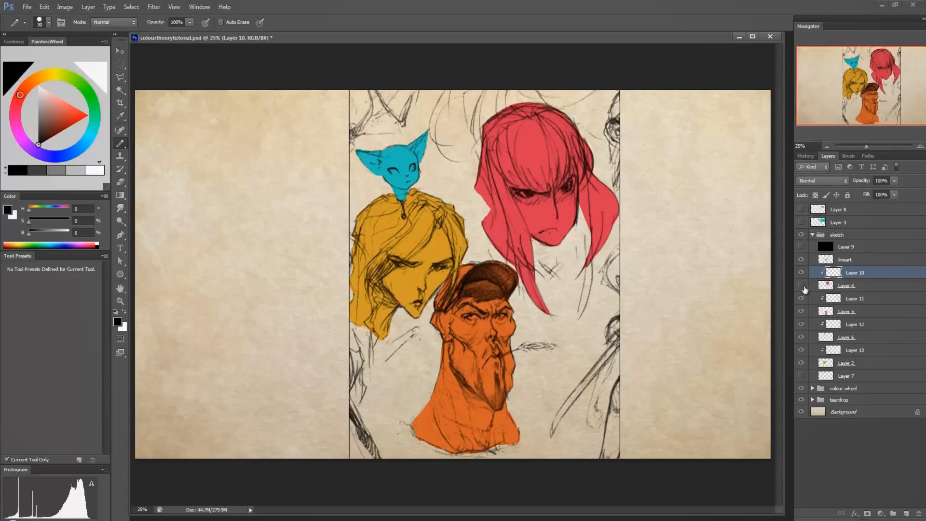
click(801, 285)
click(801, 285)
Switch to the Brush tool with the brush CHALK preset and shift the red character's sampled colour to dark reddish brown (H 3, S 76, B 33).
right_click(120, 144)
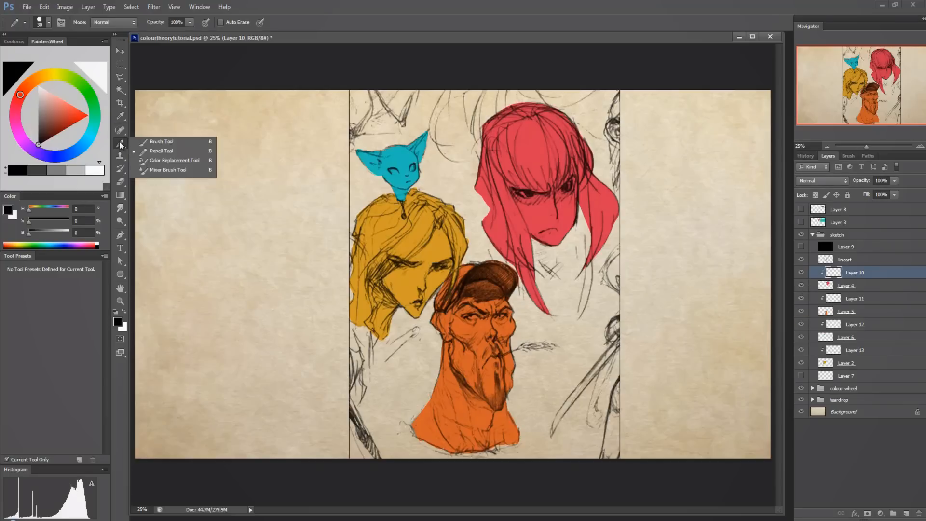
click(154, 143)
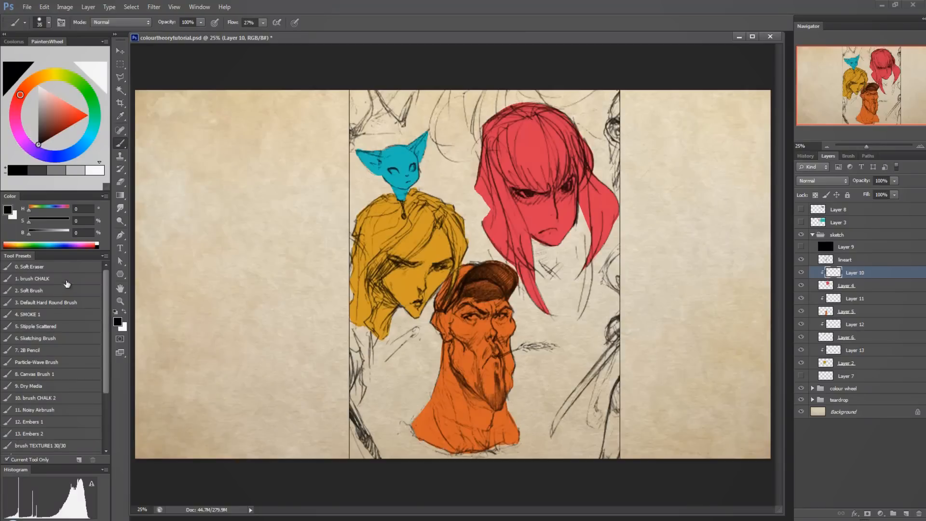
click(67, 279)
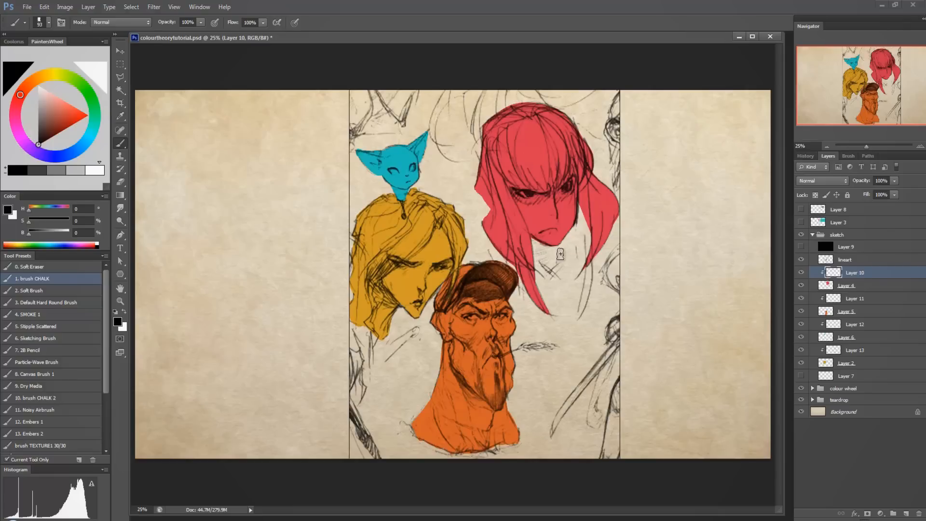
alt+click(528, 140)
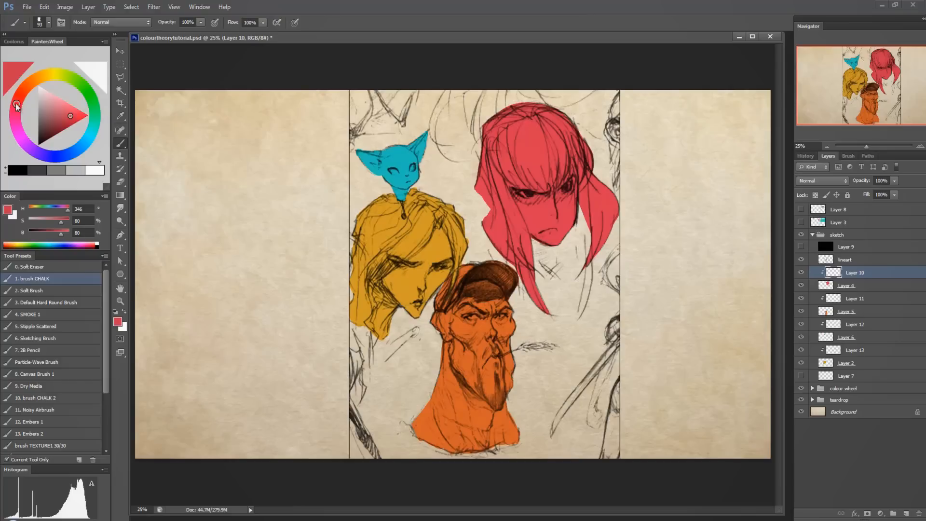
drag(17, 105, 21, 99)
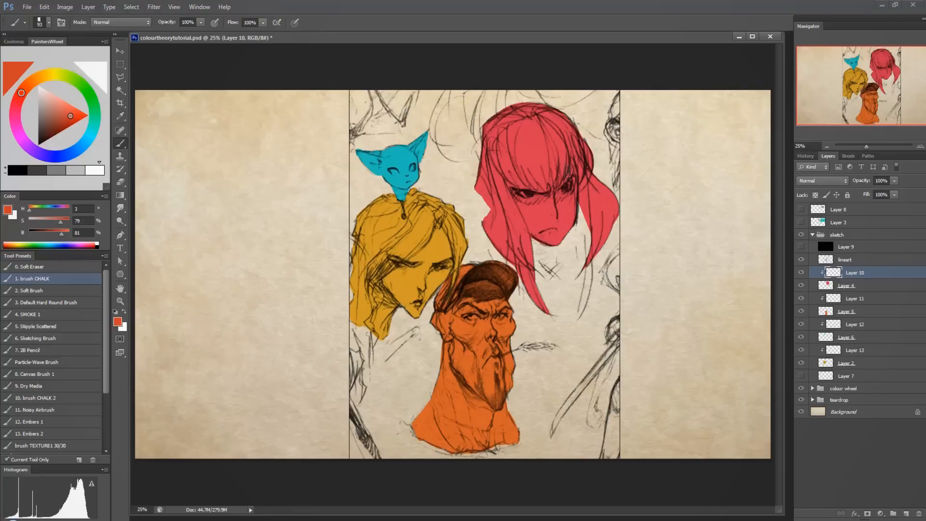
drag(69, 117, 51, 133)
Paint dark reddish brown over the red character's fringe and the long hair strands on both sides of the face.
mouse_move(504, 124)
mouse_down()
mouse_move(508, 150)
mouse_move(542, 188)
mouse_move(559, 142)
mouse_move(562, 174)
mouse_move(564, 140)
mouse_move(546, 186)
mouse_move(532, 156)
mouse_move(534, 183)
mouse_move(512, 139)
mouse_move(514, 181)
mouse_move(504, 142)
mouse_move(511, 178)
mouse_move(501, 161)
mouse_move(550, 154)
mouse_move(545, 172)
mouse_move(547, 119)
mouse_move(568, 164)
mouse_move(573, 126)
mouse_move(581, 155)
mouse_move(566, 123)
mouse_move(548, 115)
mouse_move(536, 134)
mouse_move(495, 137)
mouse_move(509, 170)
mouse_up()
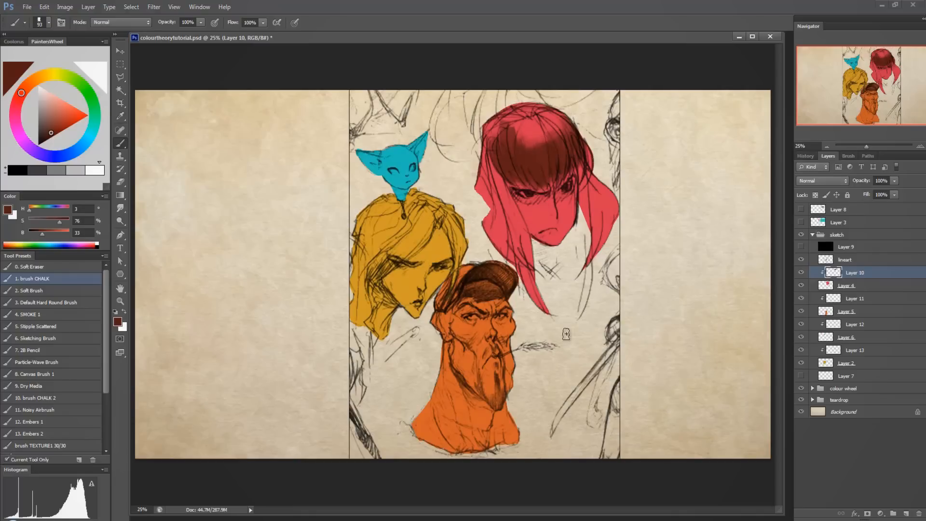
drag(543, 313, 519, 241)
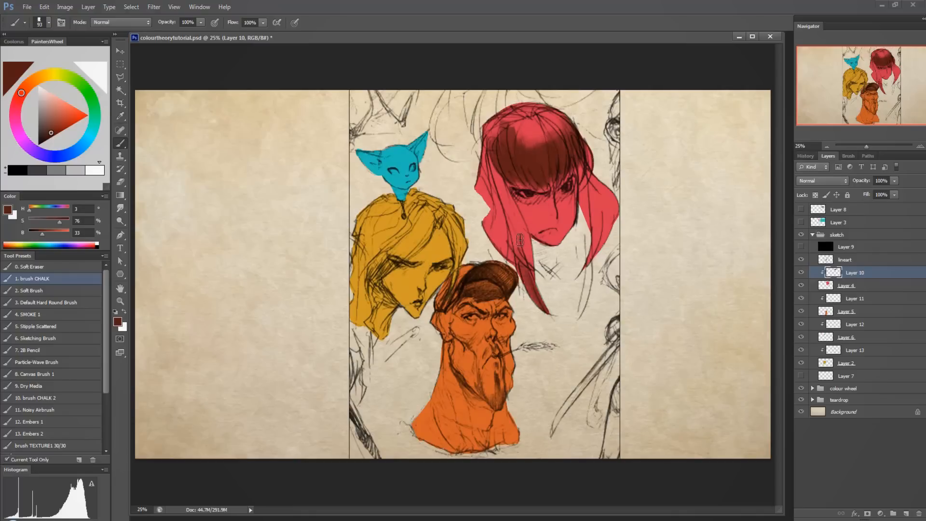
drag(539, 282, 504, 199)
drag(528, 250, 495, 203)
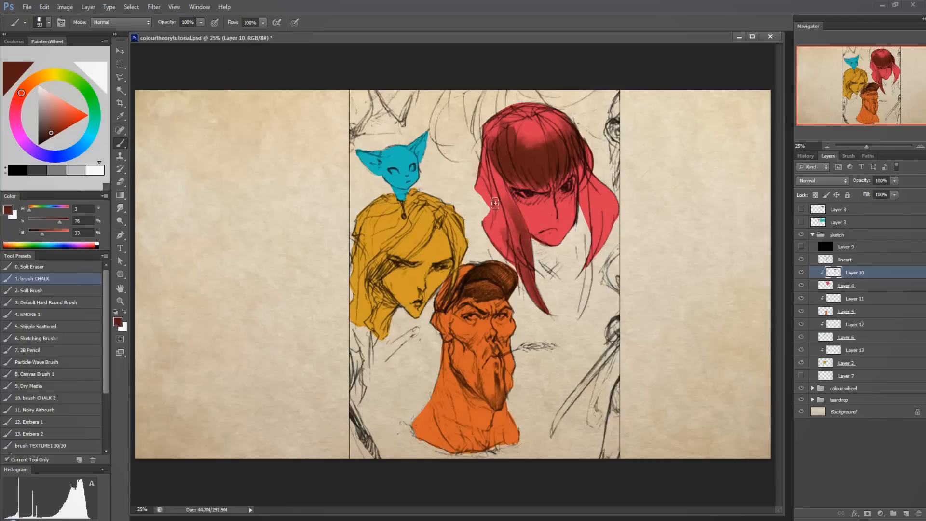
drag(519, 265, 482, 202)
drag(494, 246, 484, 176)
drag(490, 224, 480, 159)
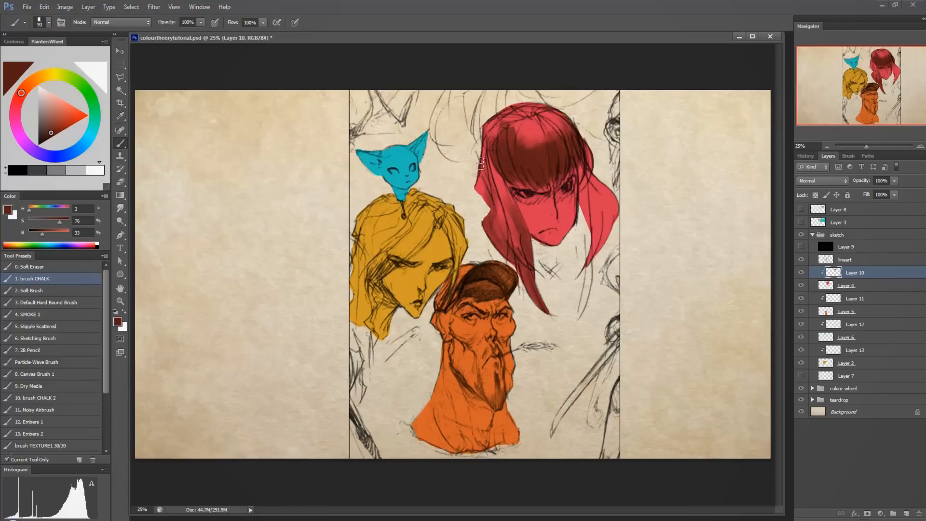
drag(487, 205, 476, 164)
drag(509, 220, 498, 176)
drag(517, 245, 497, 178)
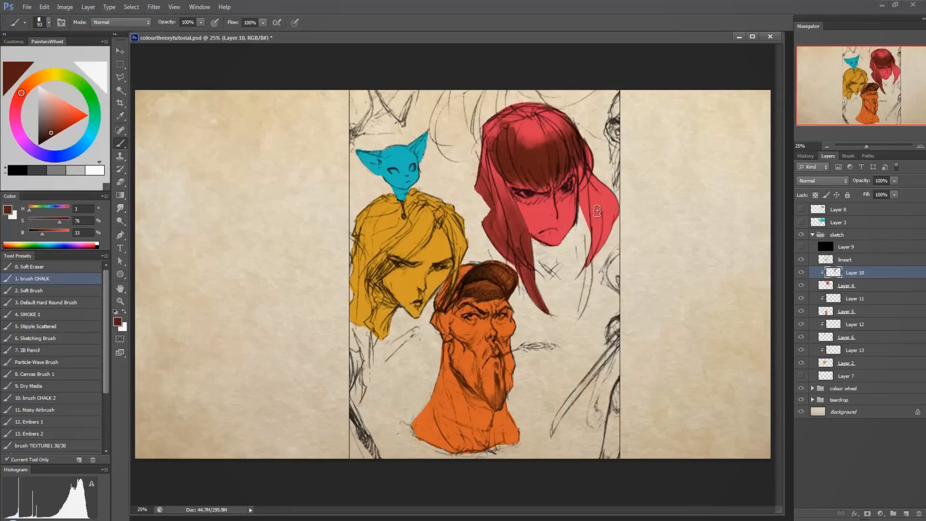
mouse_move(582, 263)
mouse_down()
mouse_move(594, 220)
mouse_move(602, 229)
mouse_move(593, 256)
mouse_move(579, 192)
mouse_move(591, 236)
mouse_move(585, 174)
mouse_move(583, 218)
mouse_move(596, 164)
mouse_move(595, 233)
mouse_move(598, 150)
mouse_move(606, 240)
mouse_move(611, 203)
mouse_up()
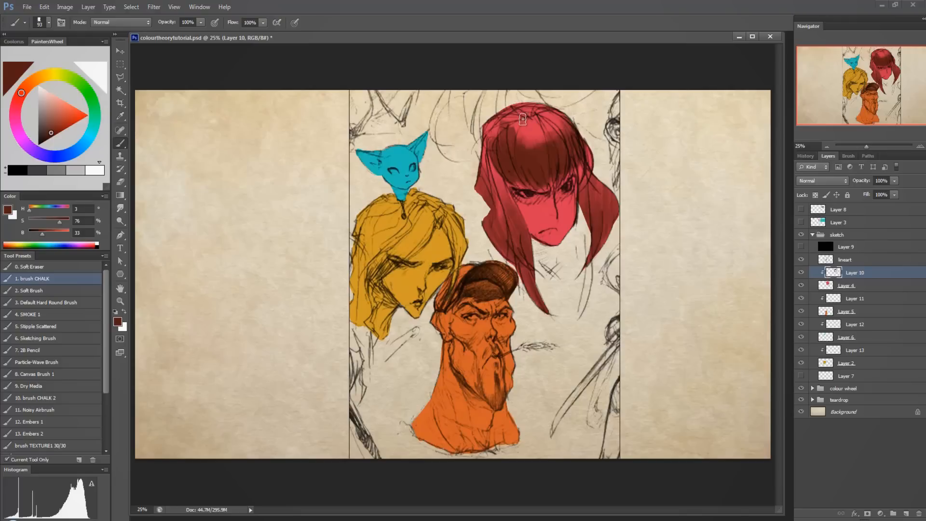
mouse_move(522, 120)
mouse_down()
mouse_move(483, 133)
mouse_move(496, 117)
mouse_move(535, 115)
mouse_move(523, 130)
mouse_move(558, 125)
mouse_move(531, 143)
mouse_move(545, 142)
mouse_move(533, 158)
mouse_up()
mouse_move(587, 146)
mouse_down()
mouse_move(592, 185)
mouse_move(585, 174)
mouse_move(583, 200)
mouse_move(598, 212)
mouse_move(591, 253)
mouse_move(612, 226)
mouse_up()
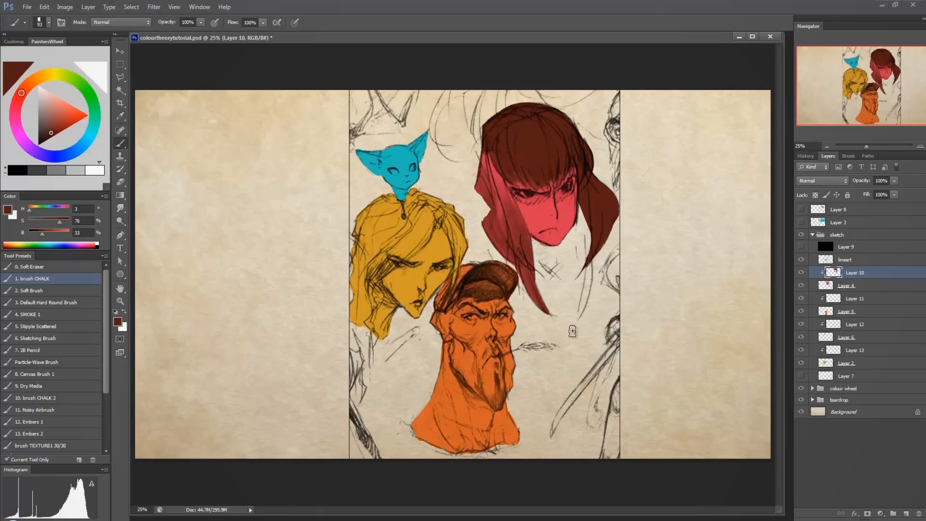
key(ctrl+z)
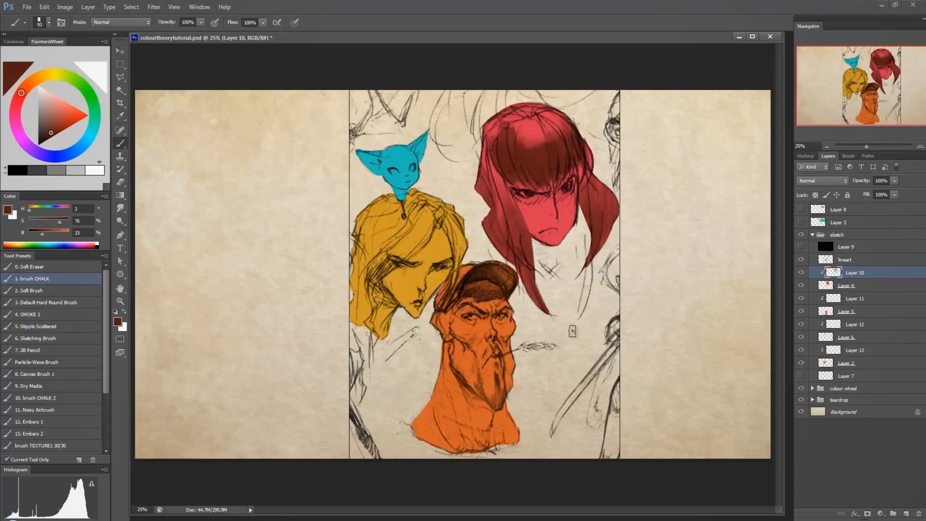
Darken the crown and sides of the red character's hair with soft strokes, and sample the red from the face.
drag(487, 152, 504, 192)
mouse_move(488, 129)
mouse_down()
mouse_move(522, 107)
mouse_move(495, 135)
mouse_move(539, 109)
mouse_move(516, 144)
mouse_move(528, 110)
mouse_move(552, 131)
mouse_move(529, 141)
mouse_move(519, 127)
mouse_move(528, 115)
mouse_move(512, 124)
mouse_move(529, 101)
mouse_move(557, 113)
mouse_move(555, 132)
mouse_move(535, 129)
mouse_move(578, 132)
mouse_move(529, 112)
mouse_move(548, 114)
mouse_move(501, 120)
mouse_move(526, 115)
mouse_move(585, 209)
mouse_up()
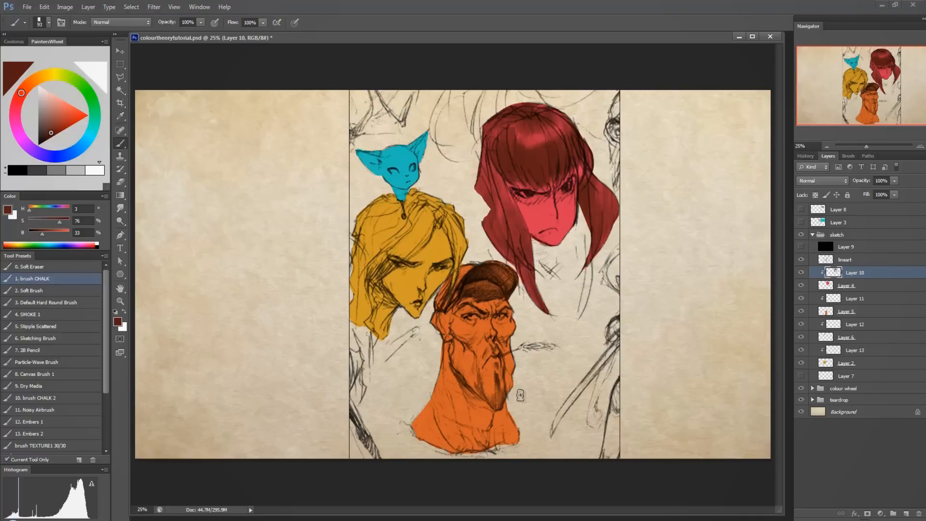
alt+click(538, 216)
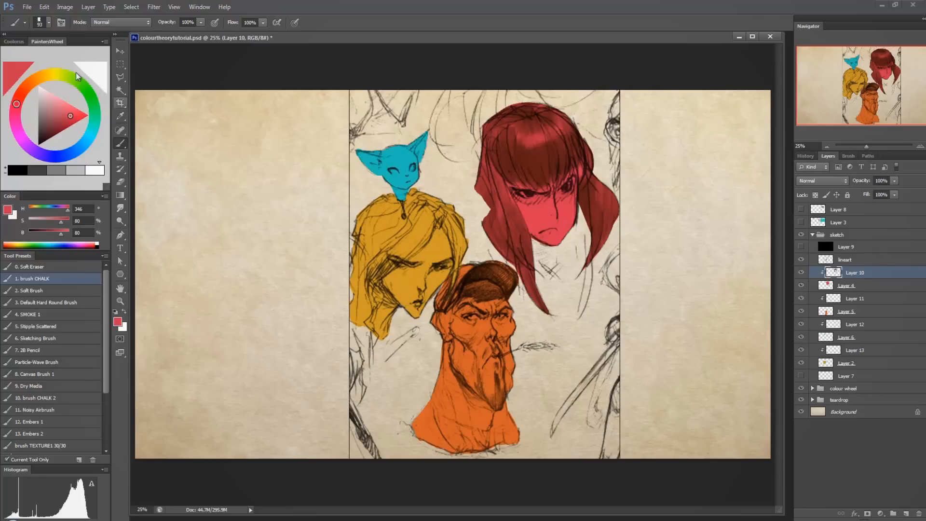
Paint a light peach patch (H 28, S 28, B 93) on the red character's cheek and check its value in greyscale with Layer 9.
click(37, 84)
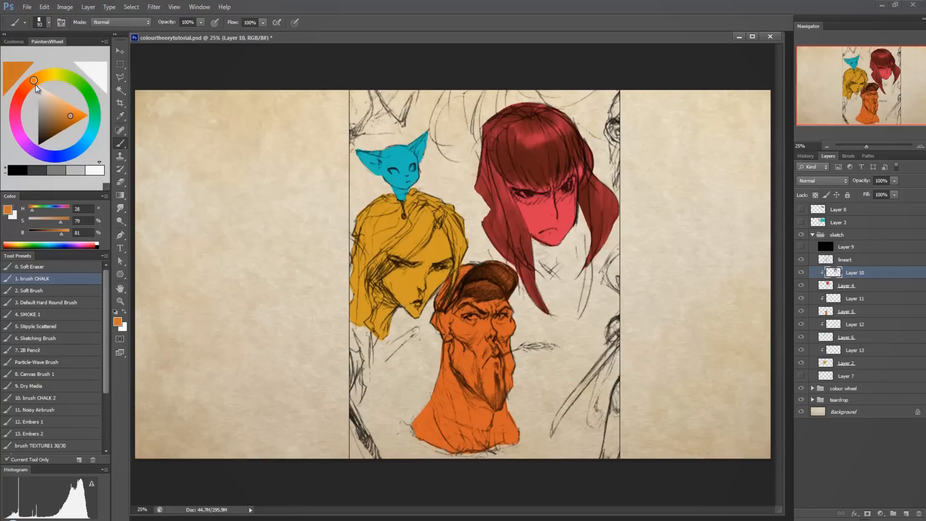
click(51, 98)
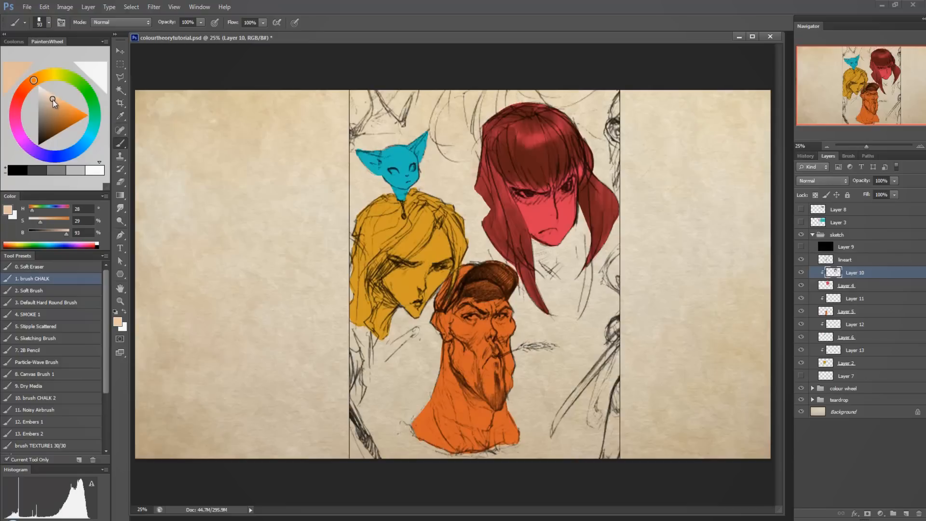
drag(56, 102, 53, 101)
drag(530, 215, 538, 220)
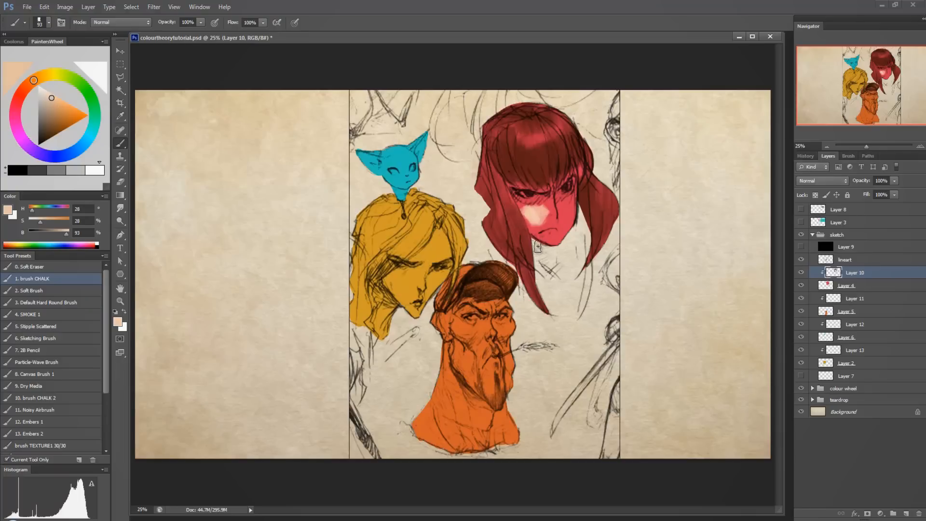
click(800, 247)
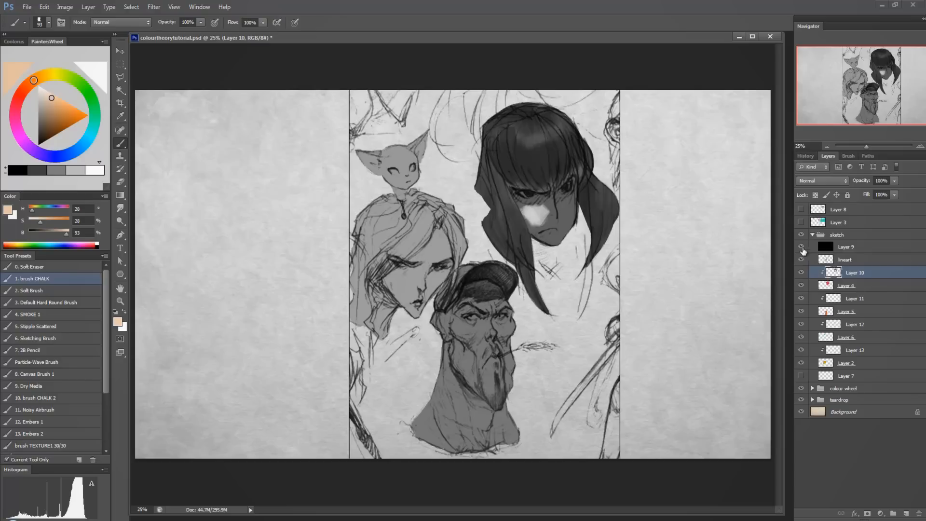
click(801, 247)
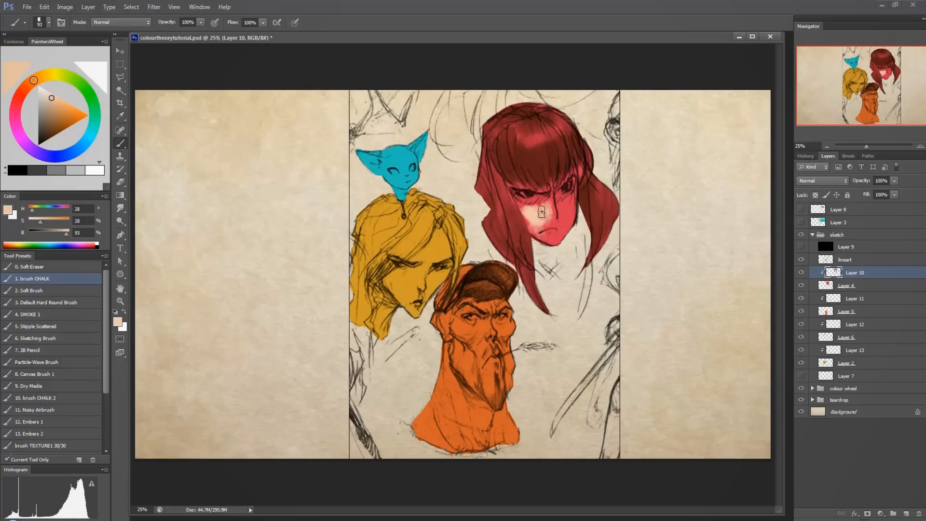
Sample the blended pink skin tone (H 12, S 34, B 90) from the cheek and paint it over the lower face.
alt+click(538, 210)
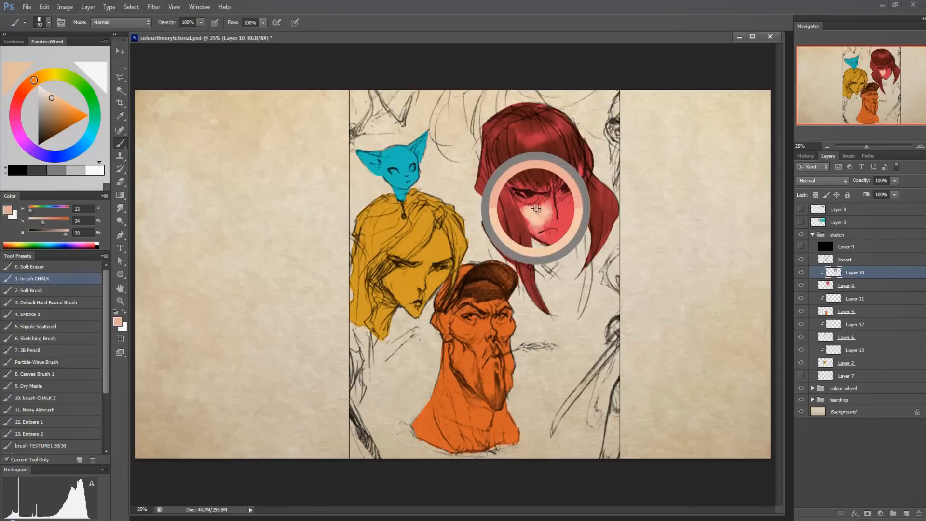
mouse_move(546, 210)
mouse_down()
mouse_move(536, 214)
mouse_move(536, 233)
mouse_move(545, 235)
mouse_up()
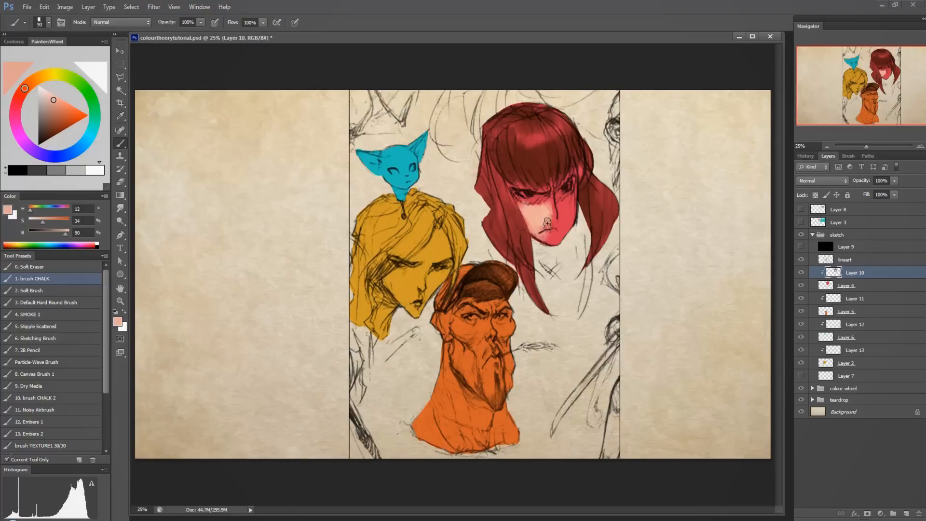
mouse_move(548, 203)
mouse_down()
mouse_move(520, 204)
mouse_move(558, 198)
mouse_move(554, 210)
mouse_move(565, 210)
mouse_move(566, 225)
mouse_move(562, 207)
mouse_move(564, 218)
mouse_move(571, 208)
mouse_move(547, 237)
mouse_up()
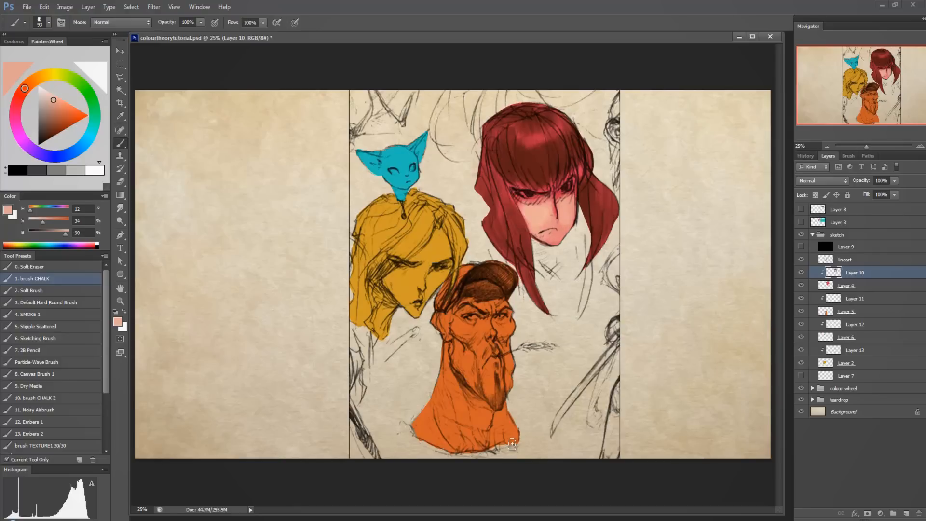
Toggle Layer 4's visibility to compare the painted character with the bare line art.
click(800, 285)
click(801, 286)
click(801, 286)
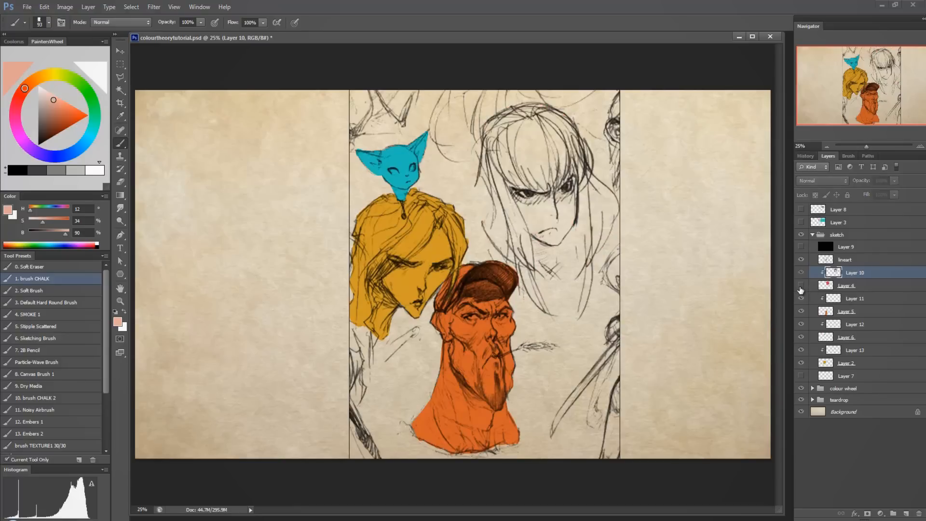
click(802, 287)
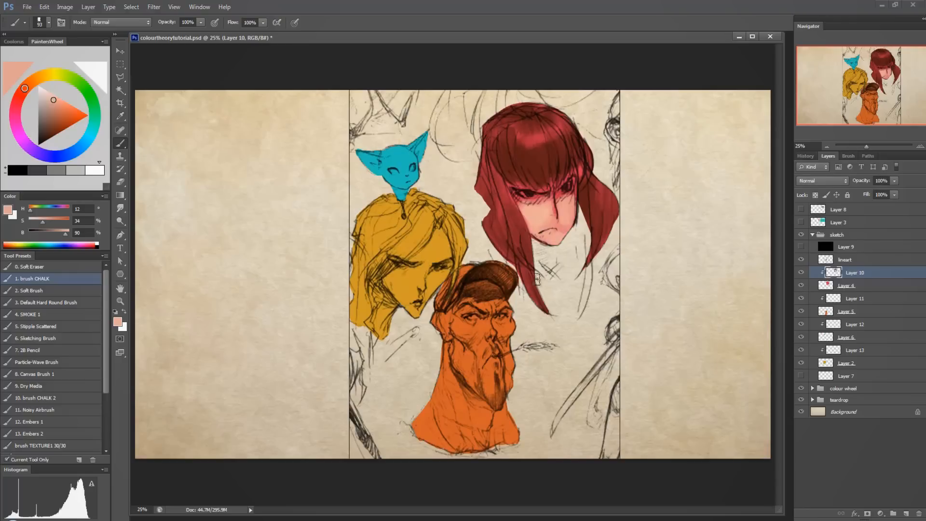
mouse_move(507, 293)
mouse_down()
mouse_move(505, 337)
mouse_move(521, 398)
mouse_move(577, 394)
mouse_up()
key(ctrl+z)
mouse_move(573, 274)
mouse_down()
mouse_move(477, 276)
mouse_move(573, 204)
mouse_move(521, 188)
mouse_move(430, 213)
mouse_move(447, 177)
mouse_move(595, 98)
mouse_move(554, 93)
mouse_move(622, 95)
mouse_up()
key(ctrl+z)
Blend the face and the skin around the eyes with sampled pinks around H 5, S 38, B 89, reducing the brush size to 45.
alt+click(542, 220)
alt+click(550, 219)
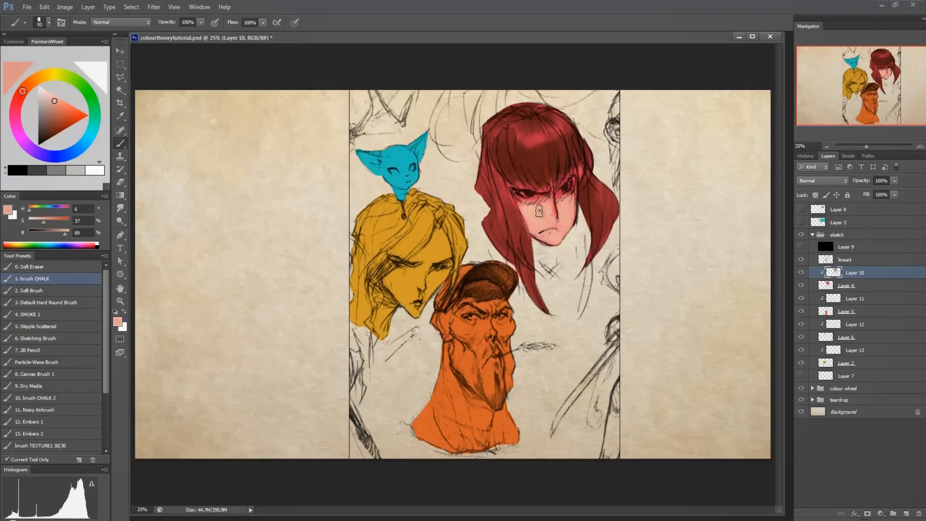
alt+click(571, 202)
key(bracketleft)
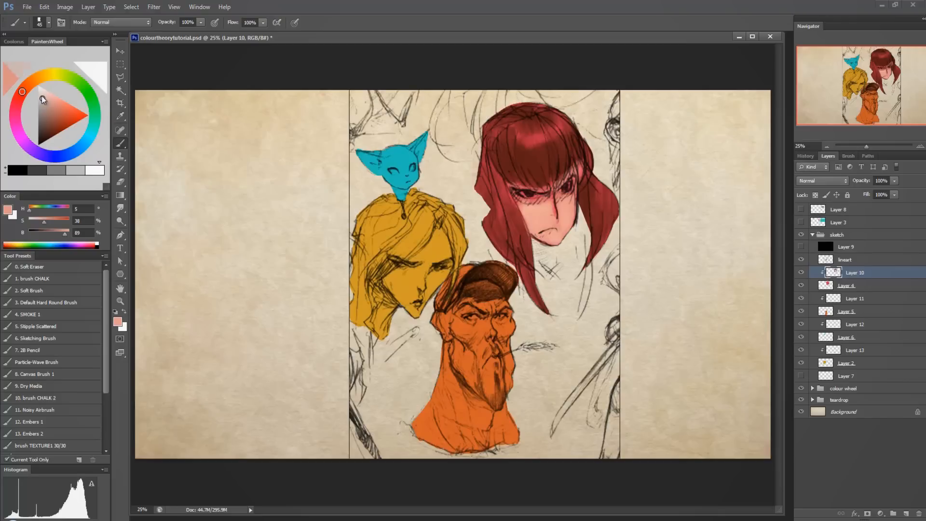
Paint the whites of the eyes in cool light grey (H 190, S 5, B 90) and shade them with H 187, S 9, B 73.
click(39, 119)
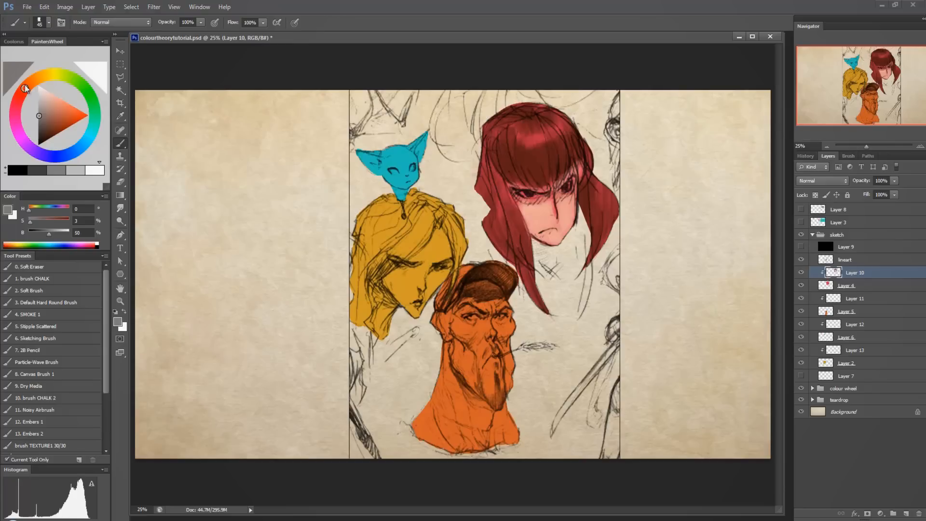
click(88, 144)
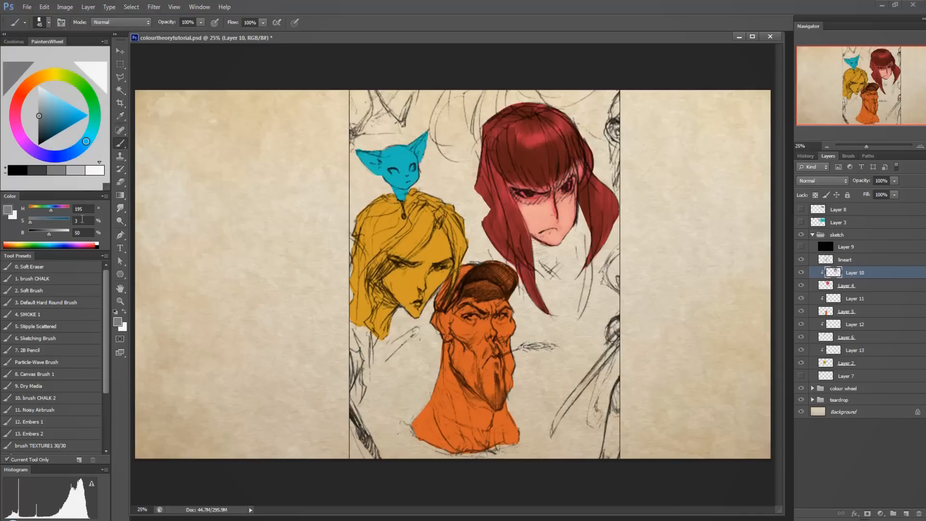
drag(43, 105, 25, 89)
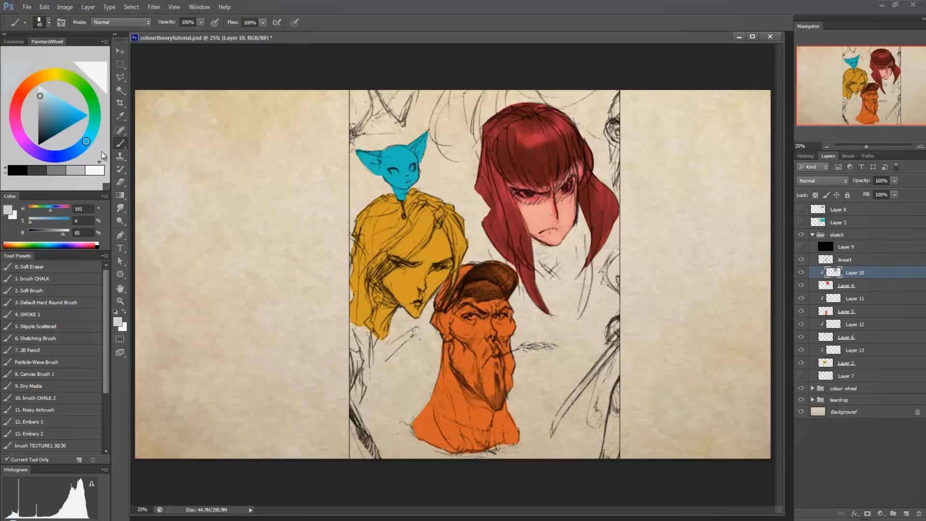
click(41, 97)
click(40, 94)
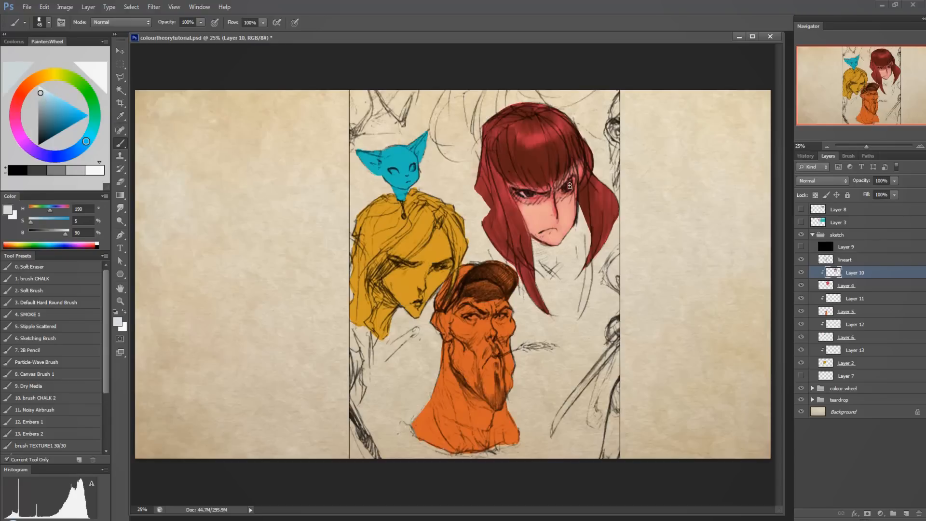
click(41, 103)
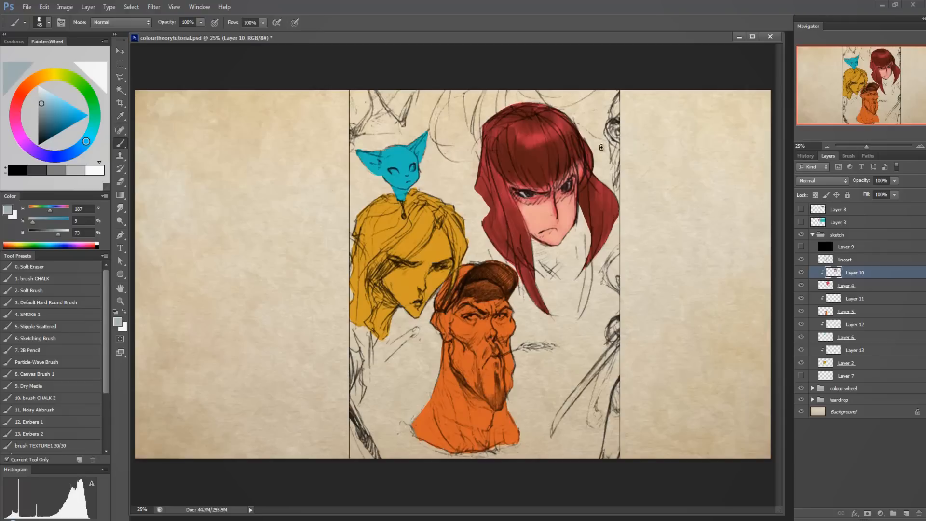
Refine the fringe highlight with red sampled from the hair (H 348, S 79, B 69) and the face with sampled skin pink (H 9, S 36, B 90).
alt+click(525, 141)
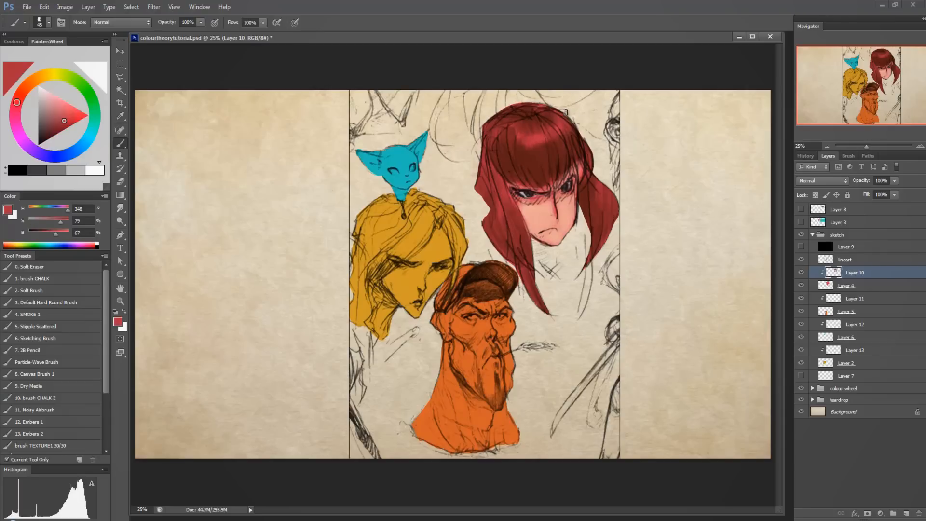
alt+click(531, 145)
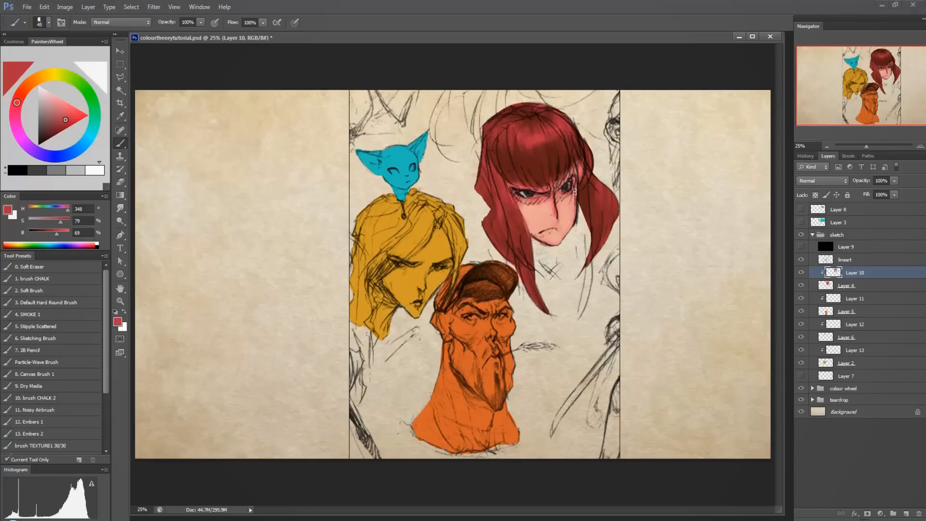
alt+click(556, 212)
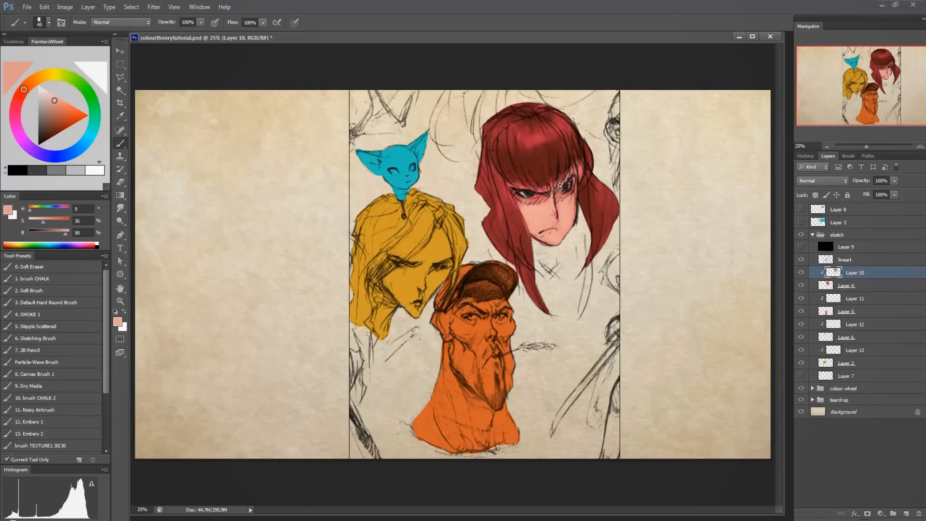
alt+click(556, 214)
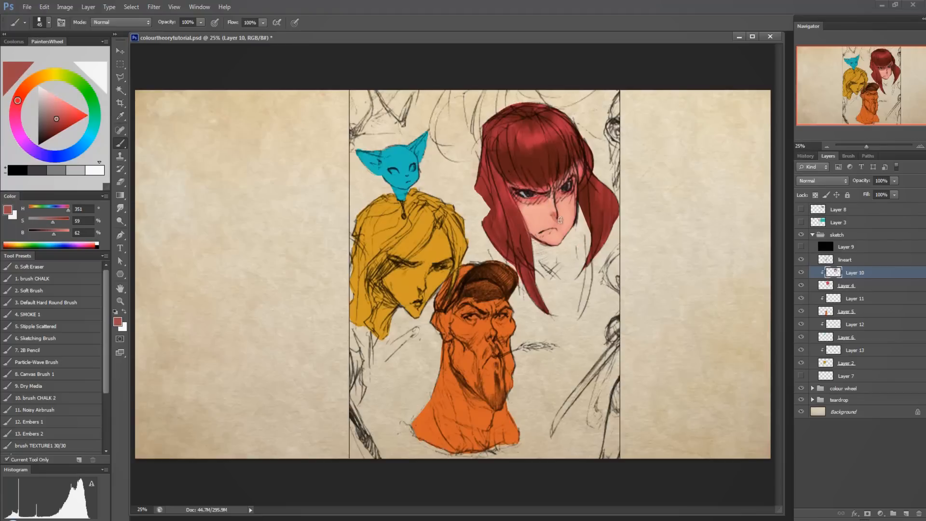
Redden the nose and mouth area with sampled reds and soften the cheek with sampled skin pinks.
alt+click(534, 199)
alt+click(502, 180)
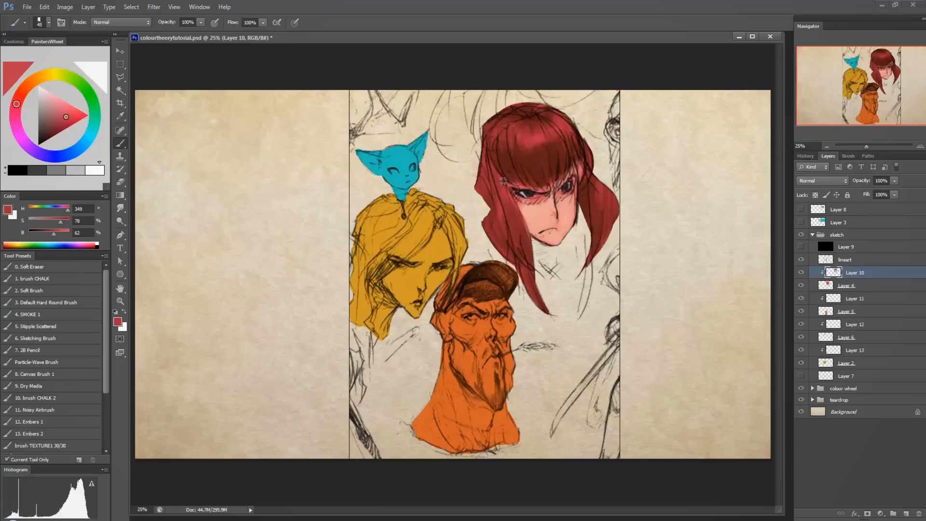
alt+click(553, 212)
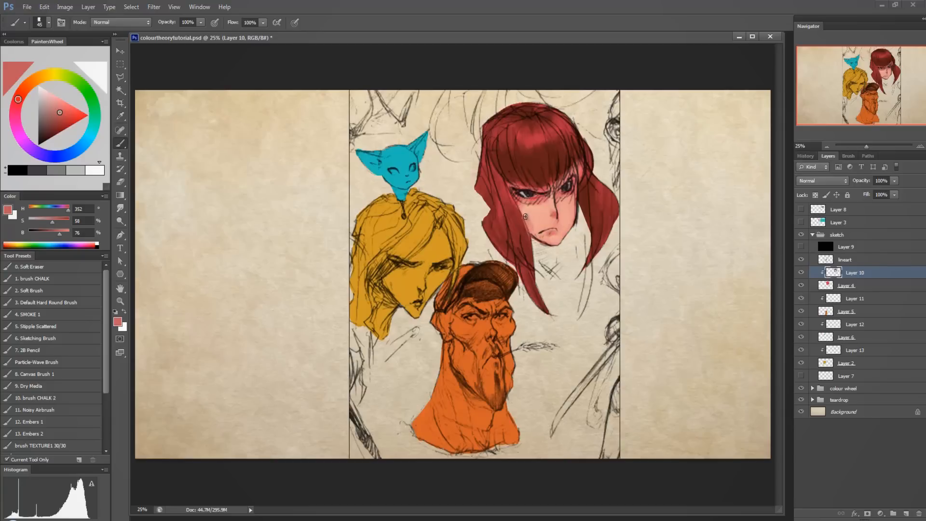
alt+click(535, 214)
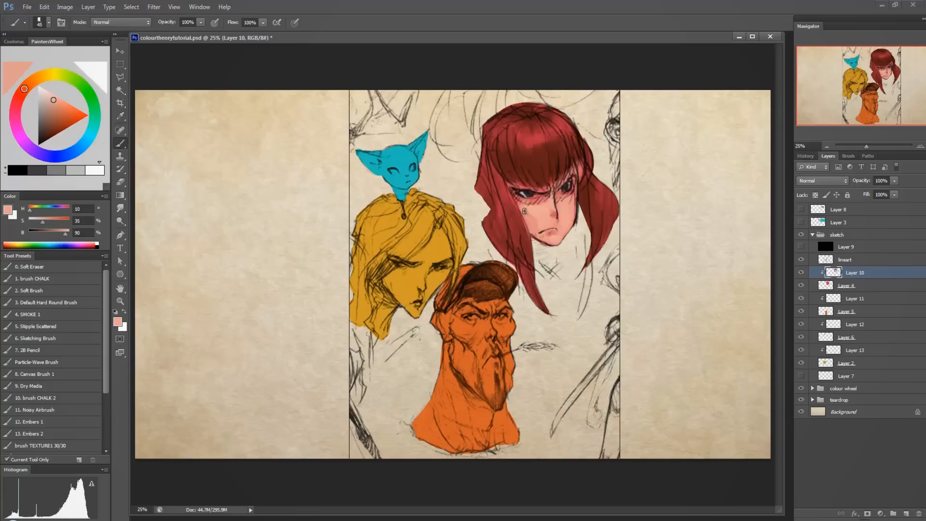
alt+click(533, 223)
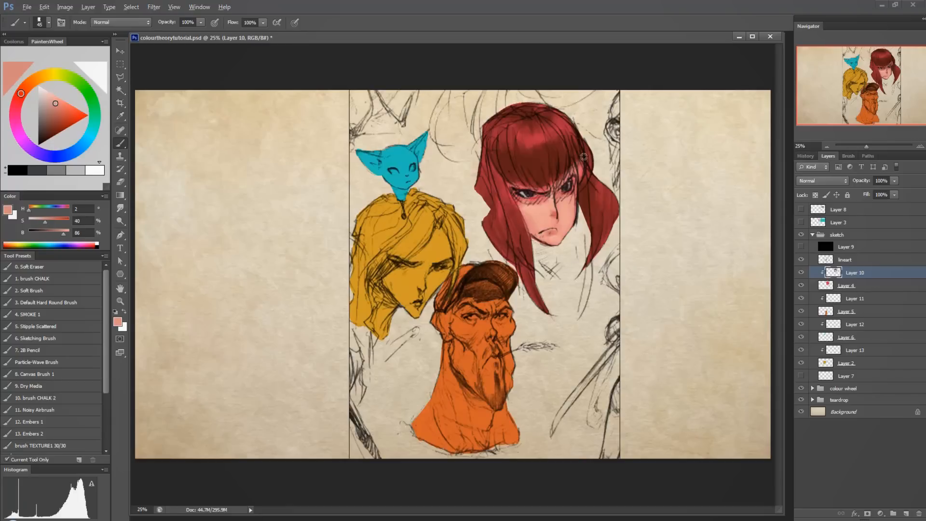
Refine the temple and the hair edge beside the face with sampled reds and dark reddish brown (H 1, S 74, B 35).
alt+click(575, 191)
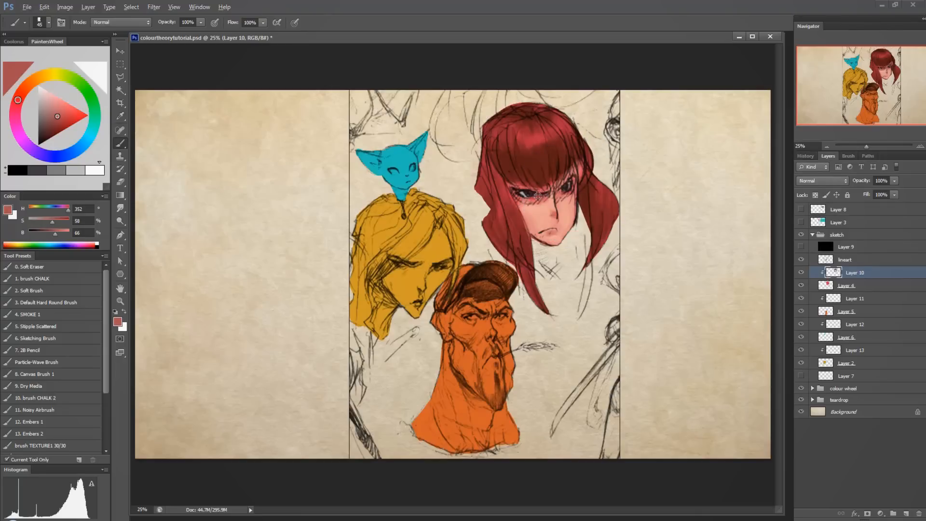
alt+click(553, 191)
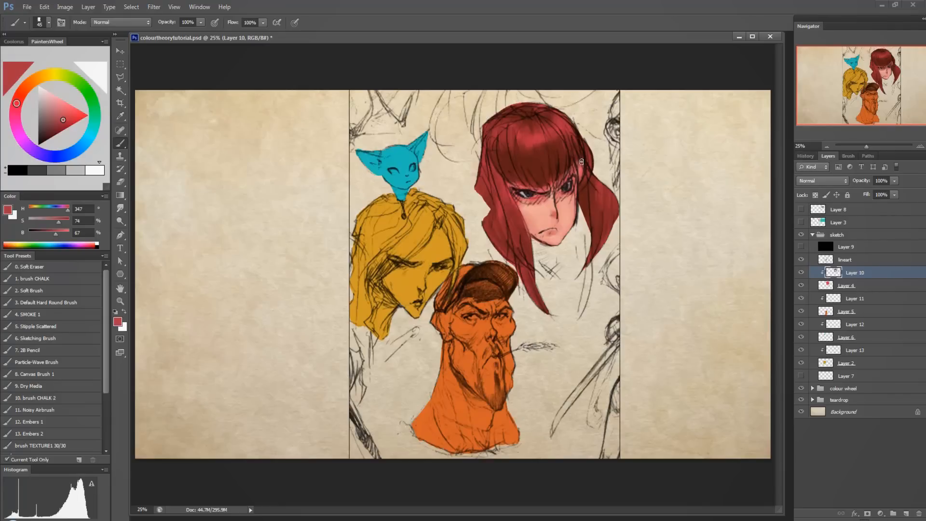
alt+click(582, 189)
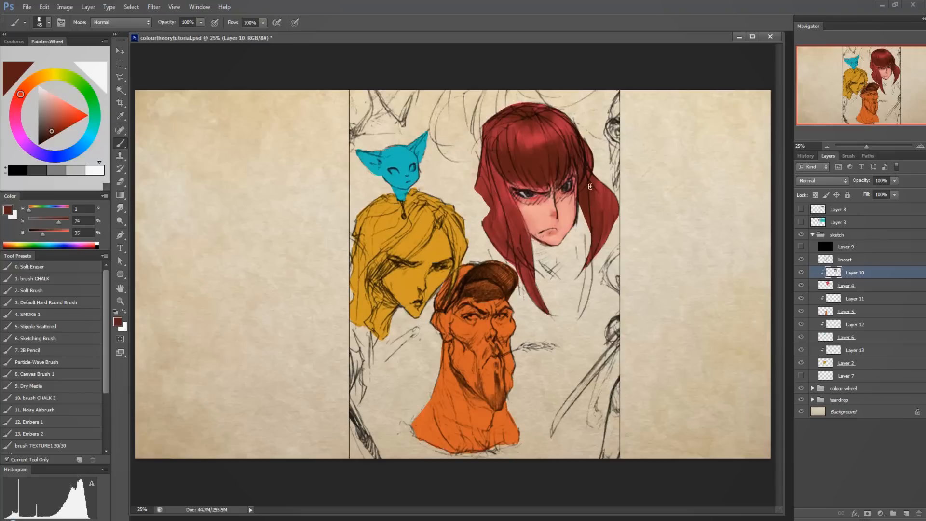
alt+click(582, 198)
Paint dark blue-grey (H 202, S 26, B 17) over the character's fringe, crown and the long strands on both sides of the face.
click(79, 148)
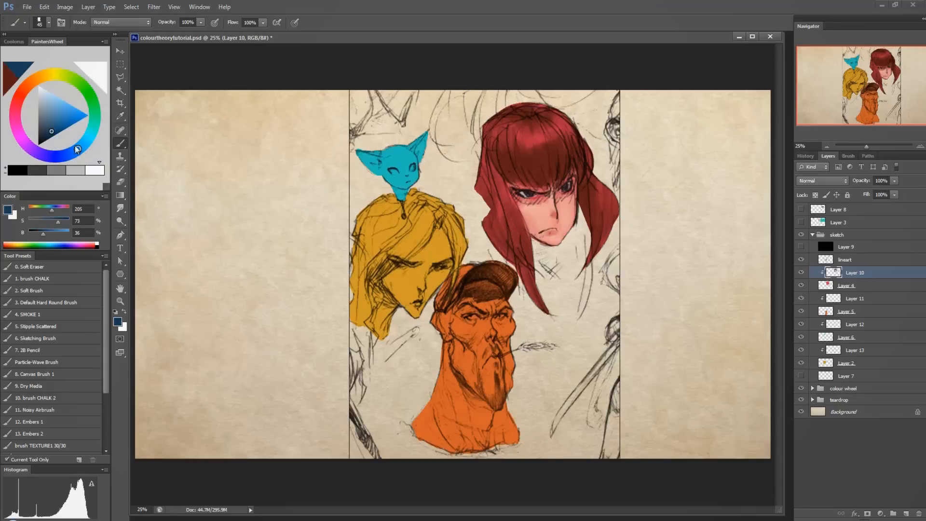
click(40, 135)
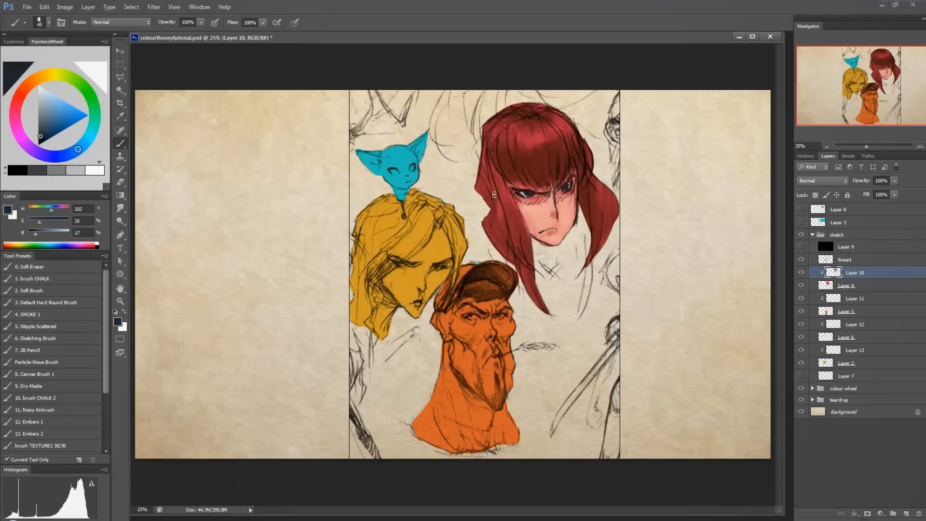
mouse_move(494, 194)
mouse_down()
mouse_move(496, 163)
mouse_move(512, 185)
mouse_move(529, 165)
mouse_move(518, 143)
mouse_move(551, 182)
mouse_move(550, 152)
mouse_move(553, 141)
mouse_move(562, 169)
mouse_move(566, 130)
mouse_move(569, 156)
mouse_move(583, 138)
mouse_move(580, 193)
mouse_move(593, 233)
mouse_up()
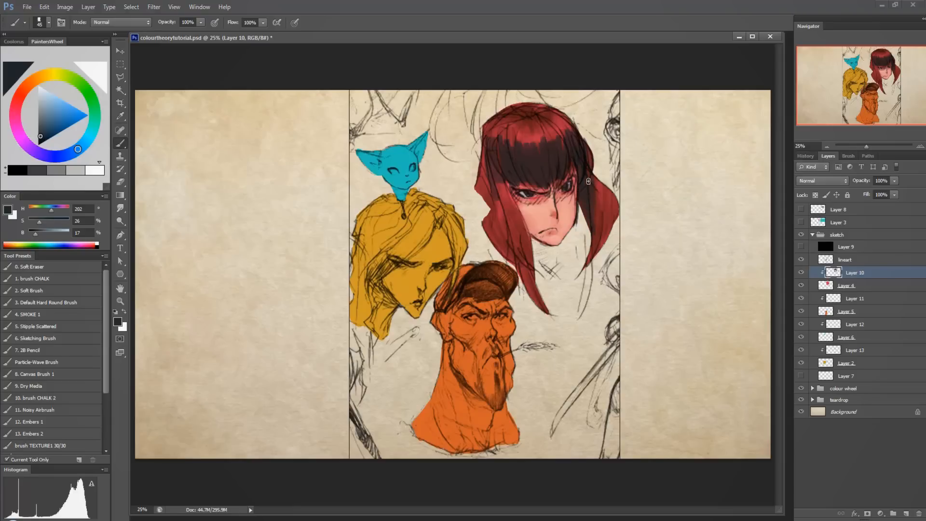
mouse_move(588, 181)
mouse_down()
mouse_move(596, 248)
mouse_move(600, 229)
mouse_move(601, 196)
mouse_move(587, 258)
mouse_move(607, 201)
mouse_move(603, 238)
mouse_move(606, 191)
mouse_move(596, 238)
mouse_move(617, 224)
mouse_up()
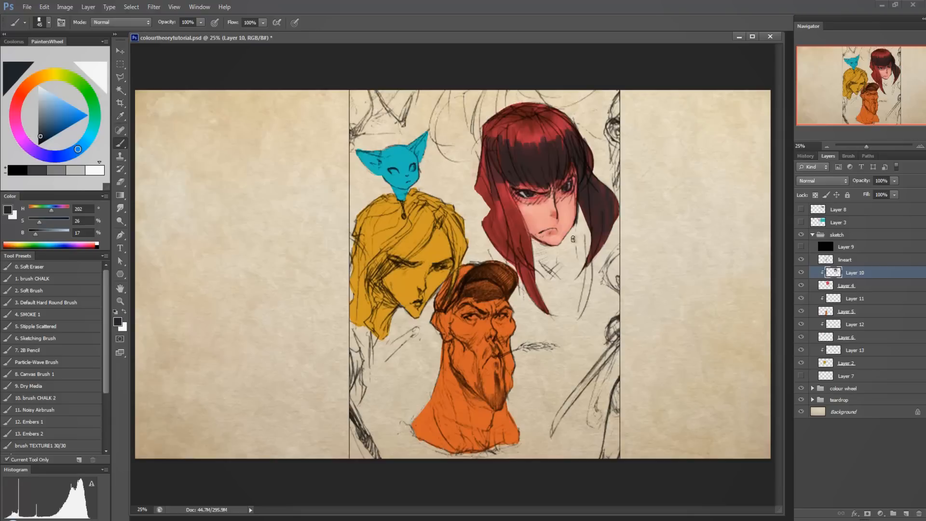
mouse_move(496, 195)
mouse_down()
mouse_move(501, 237)
mouse_move(504, 179)
mouse_move(536, 298)
mouse_move(515, 210)
mouse_move(510, 249)
mouse_up()
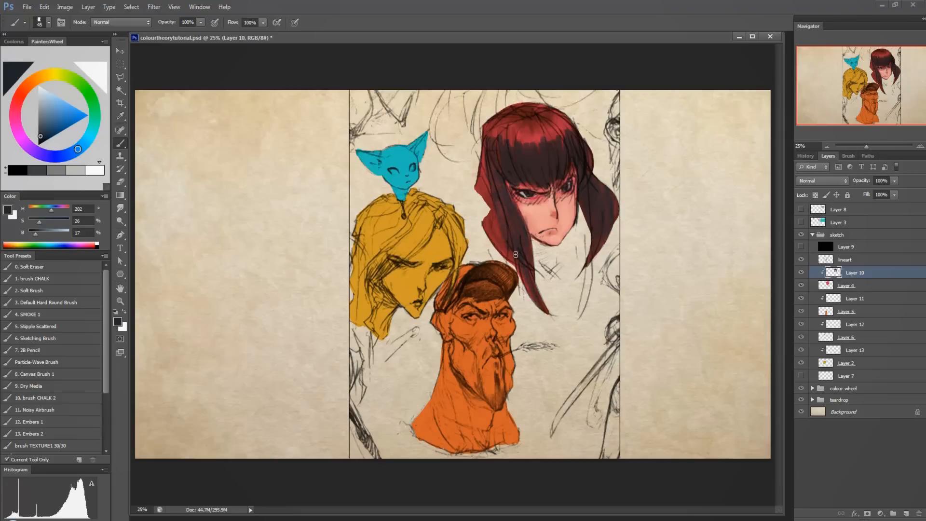
drag(501, 190, 492, 191)
mouse_move(496, 222)
mouse_down()
mouse_move(503, 257)
mouse_move(497, 232)
mouse_move(545, 313)
mouse_up()
mouse_move(484, 171)
mouse_down()
mouse_move(484, 201)
mouse_move(482, 150)
mouse_move(496, 121)
mouse_move(521, 104)
mouse_move(515, 121)
mouse_move(533, 127)
mouse_move(535, 112)
mouse_move(523, 108)
mouse_move(544, 128)
mouse_move(545, 114)
mouse_move(585, 138)
mouse_up()
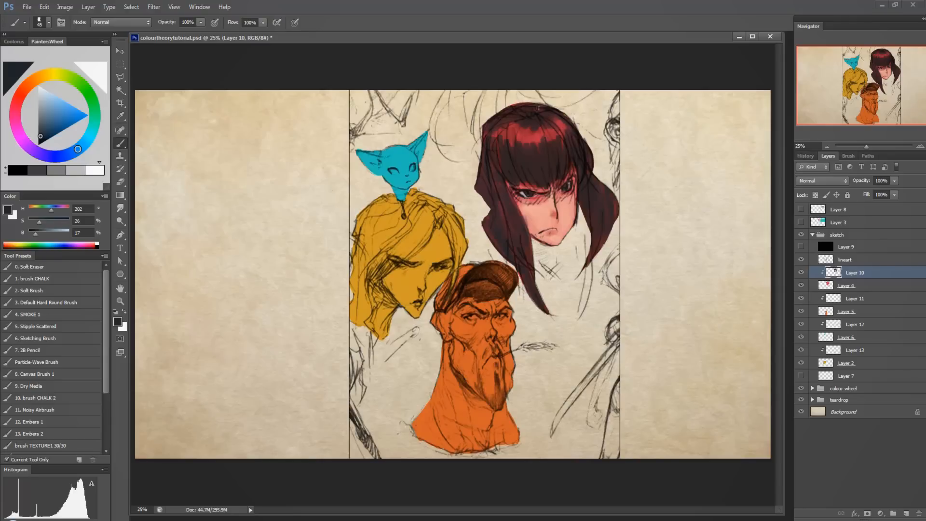
Paint a mid-grey highlight (H 210, S 4, B 42) across the crown and fringe, and sample the dark hair colour beside it.
drag(40, 138, 39, 120)
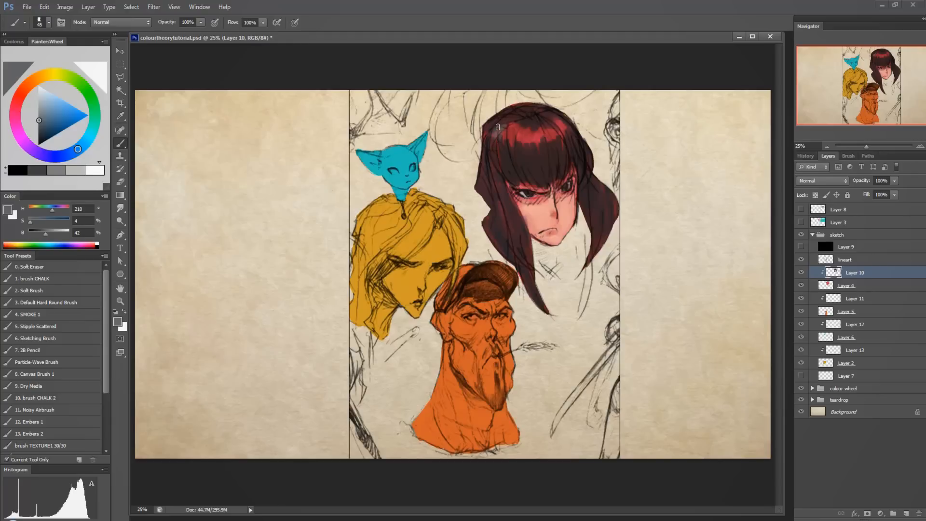
mouse_move(497, 128)
mouse_down()
mouse_move(533, 119)
mouse_move(503, 145)
mouse_move(521, 127)
mouse_move(531, 148)
mouse_move(541, 127)
mouse_move(562, 139)
mouse_up()
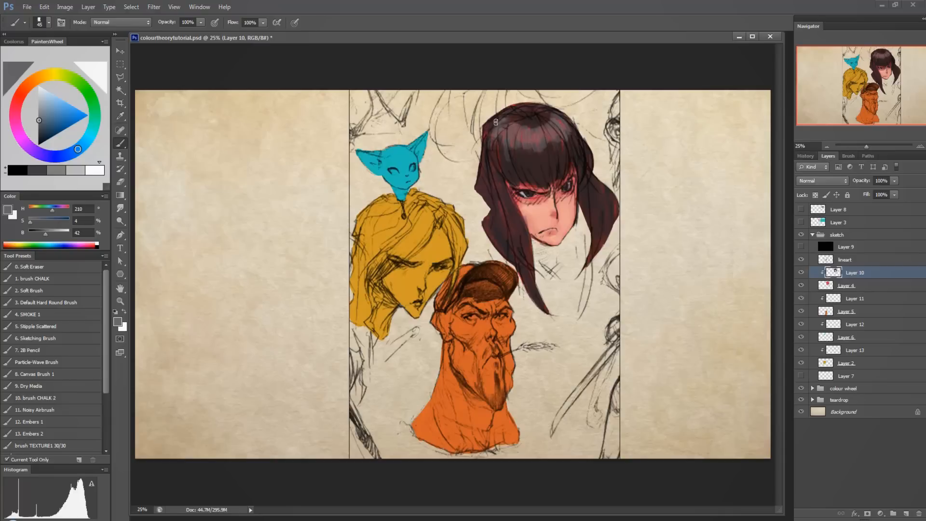
alt+click(501, 151)
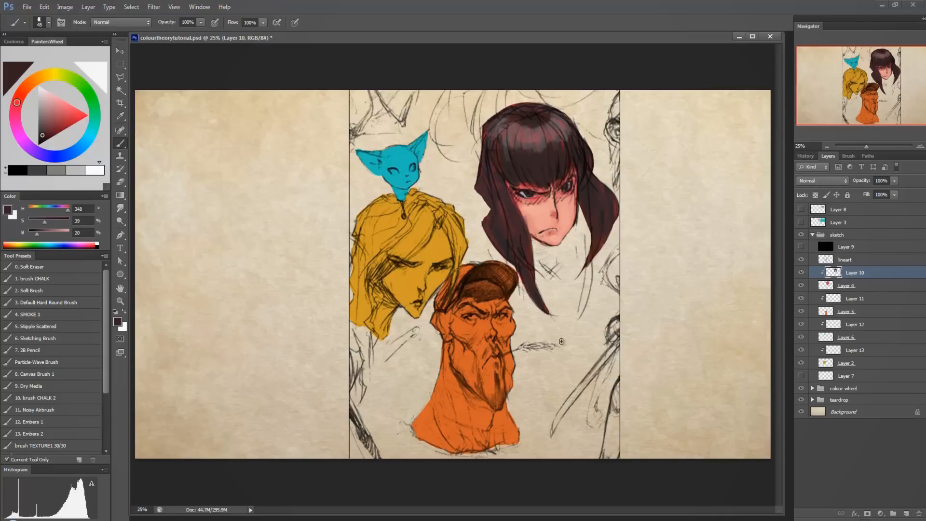
Touch up the fringe with the sampled dark hair colour and check the values in greyscale by toggling Layer 9.
alt+click(506, 168)
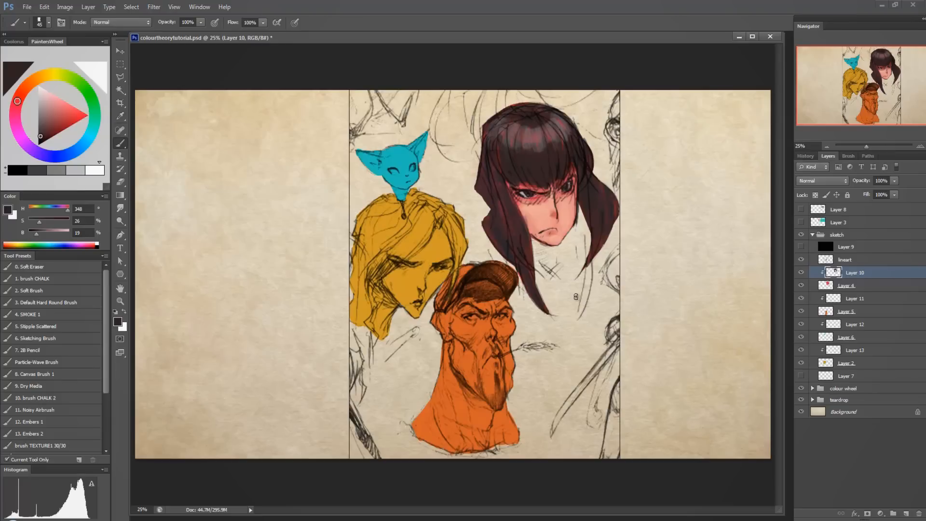
click(800, 247)
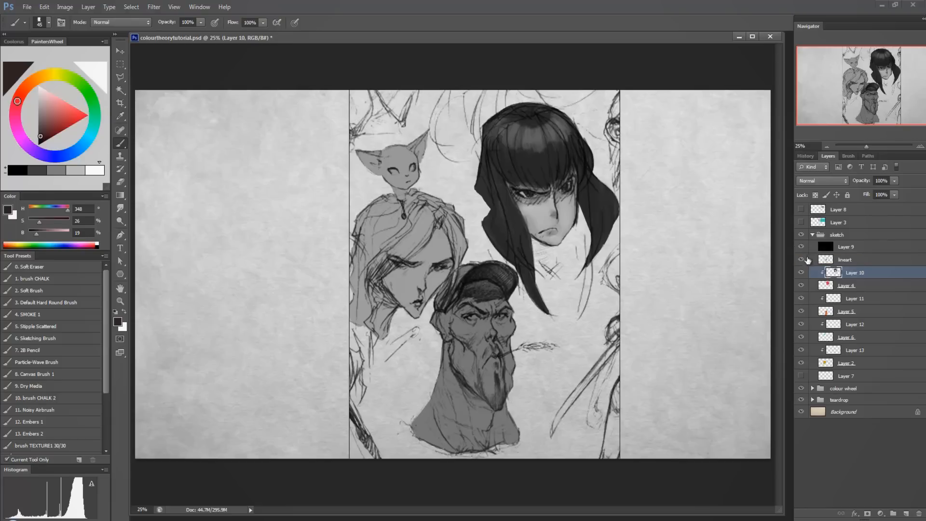
click(801, 247)
Refine the cheeks and the area under the eyes with sampled skin pinks, a lighter pink (H 10, S 20, B 91) and red (H 347, S 73, B 72).
alt+click(540, 217)
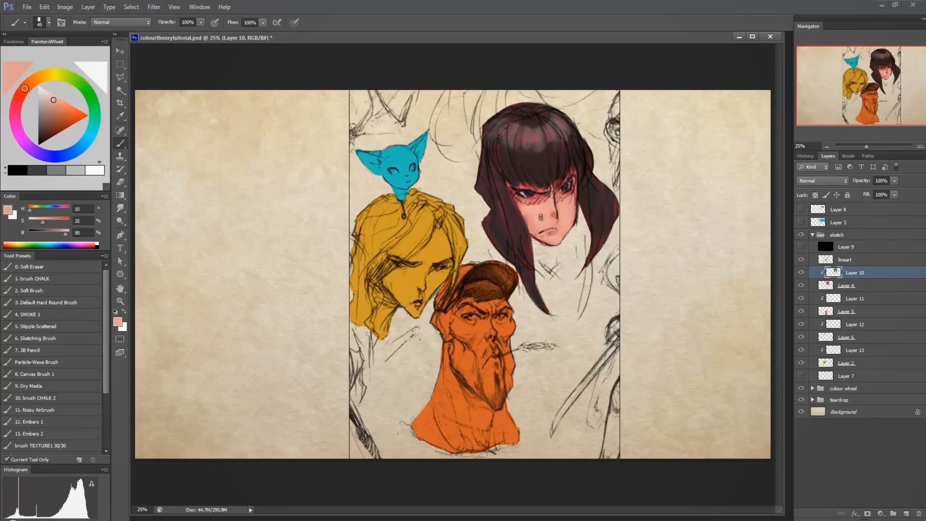
drag(51, 100, 47, 94)
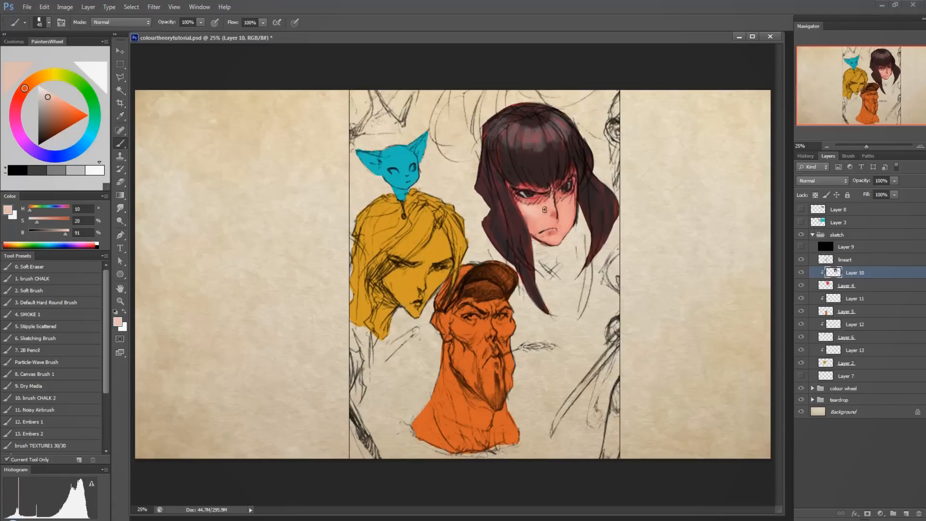
alt+click(527, 202)
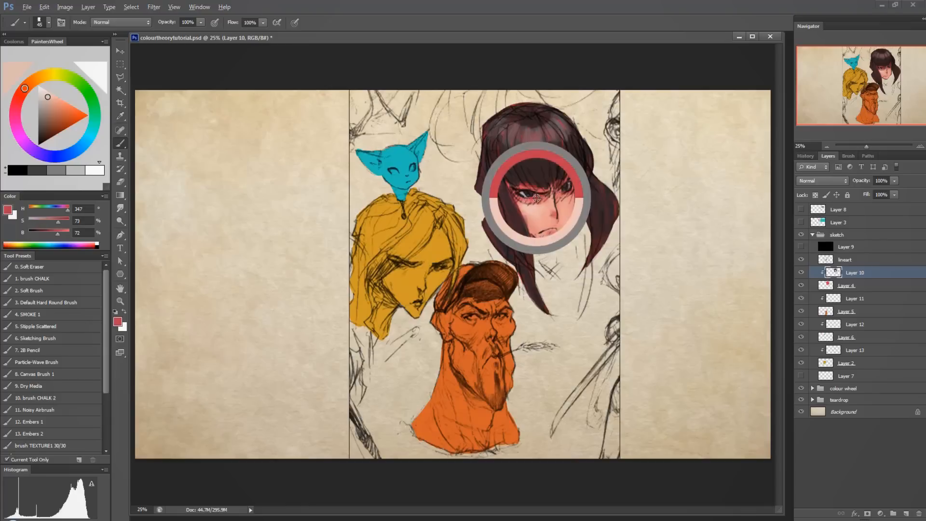
alt+click(523, 205)
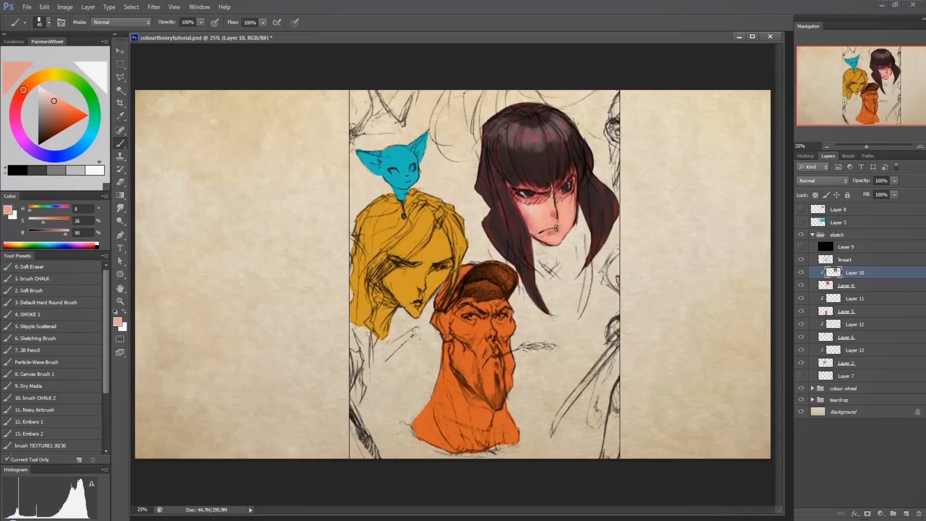
alt+click(538, 197)
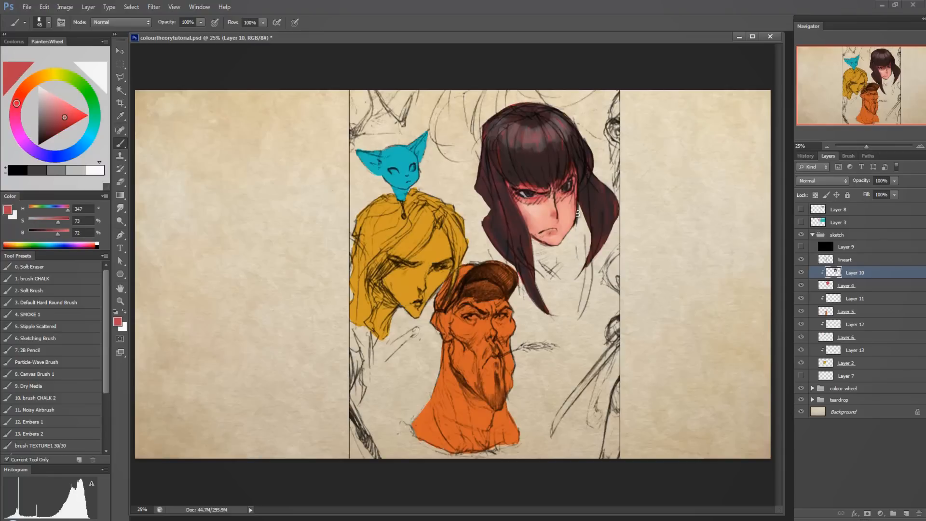
alt+click(533, 211)
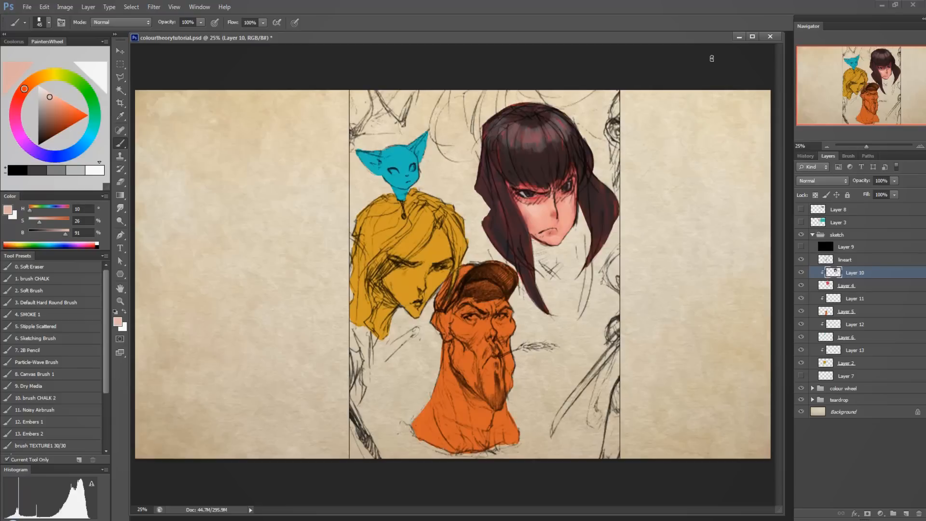
Compare the drawing with the lineart layer hidden and shown, and add a new layer directly above it.
click(839, 261)
click(801, 261)
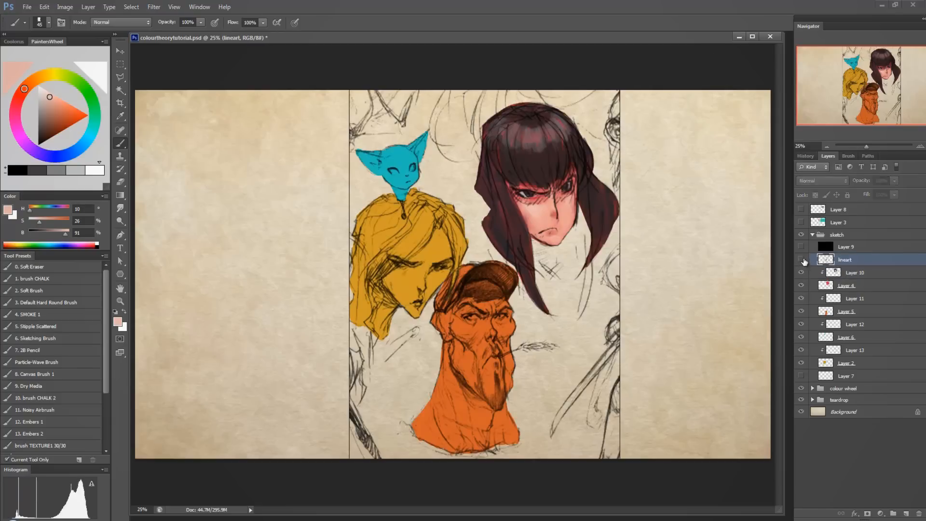
click(802, 261)
click(905, 513)
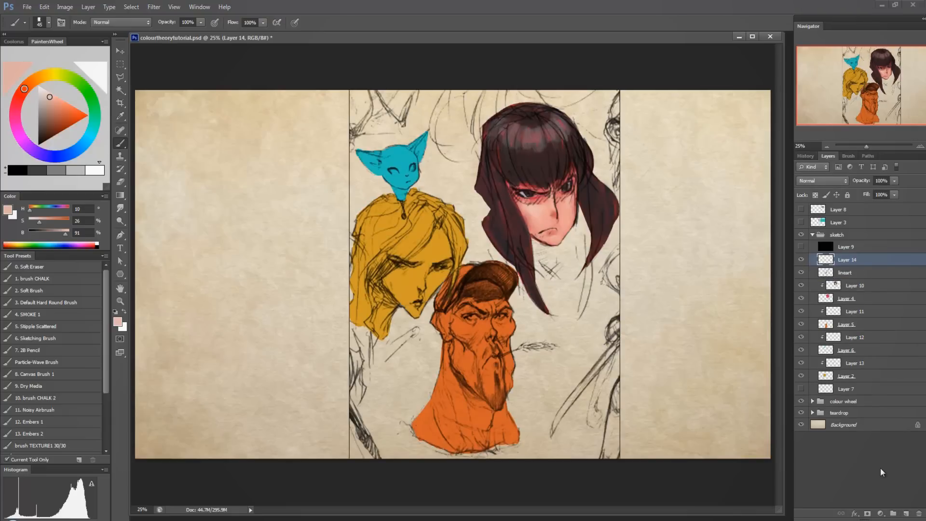
Paint over the sketch lines under the eyes and along the fringe on Layer 14 with sampled reds and dark hair colours.
alt+click(537, 202)
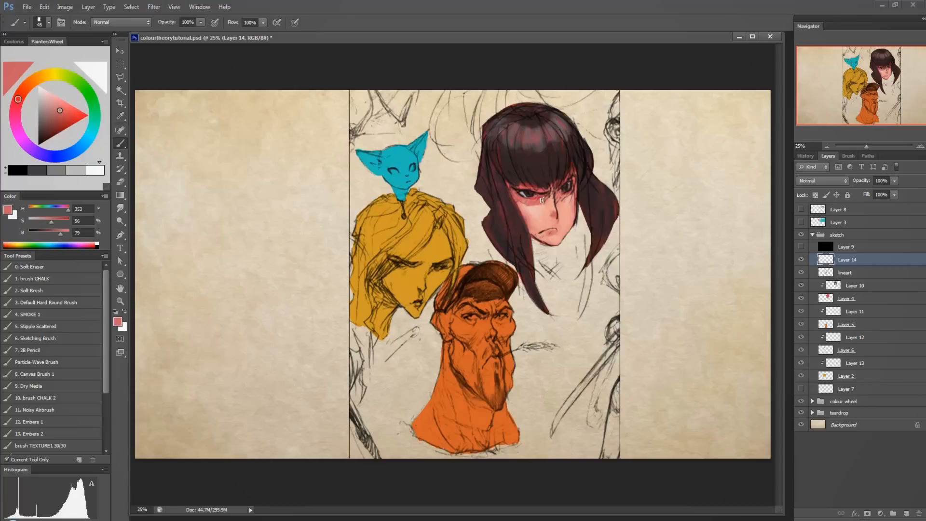
alt+click(524, 165)
alt+click(529, 168)
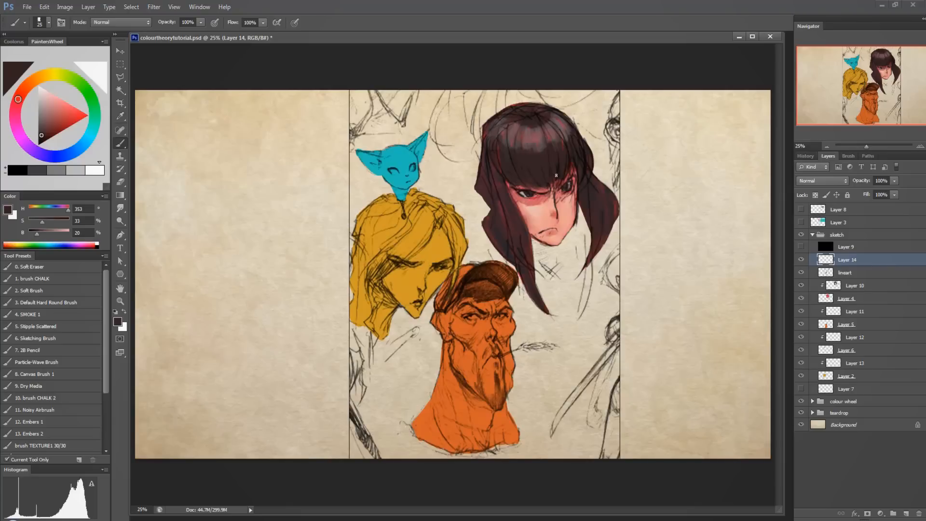
alt+click(553, 192)
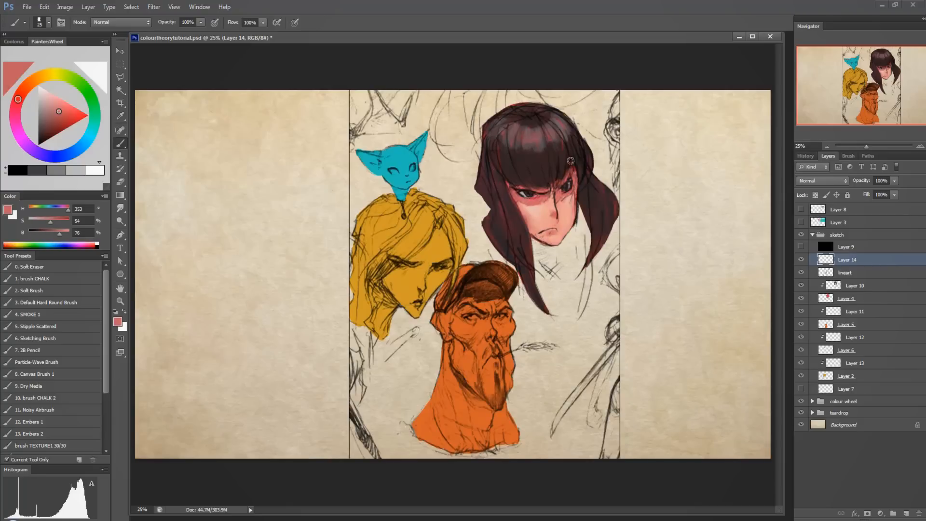
alt+click(561, 176)
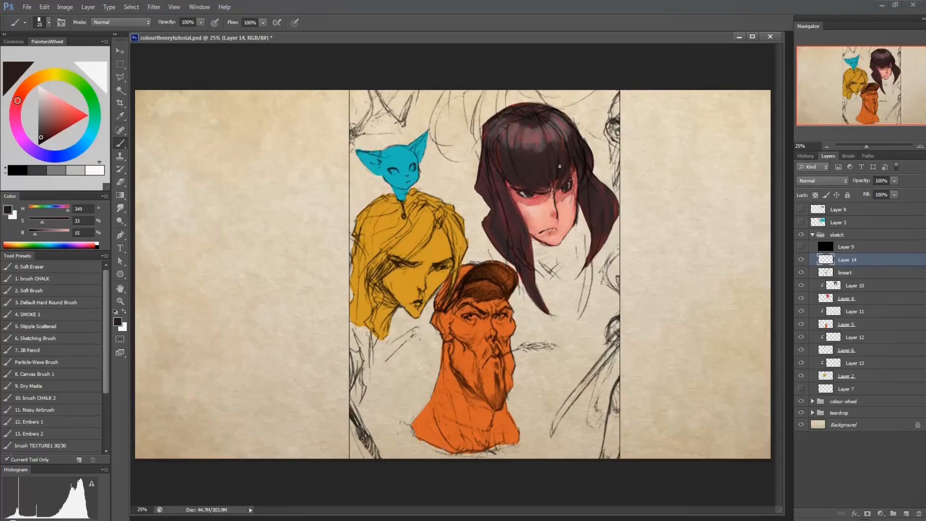
drag(572, 168, 576, 202)
Paint a pale cyan highlight (H 180, S 6, B 93) over the cat's forehead on clipped Layer 12 with a 150-size brush.
alt+click(405, 177)
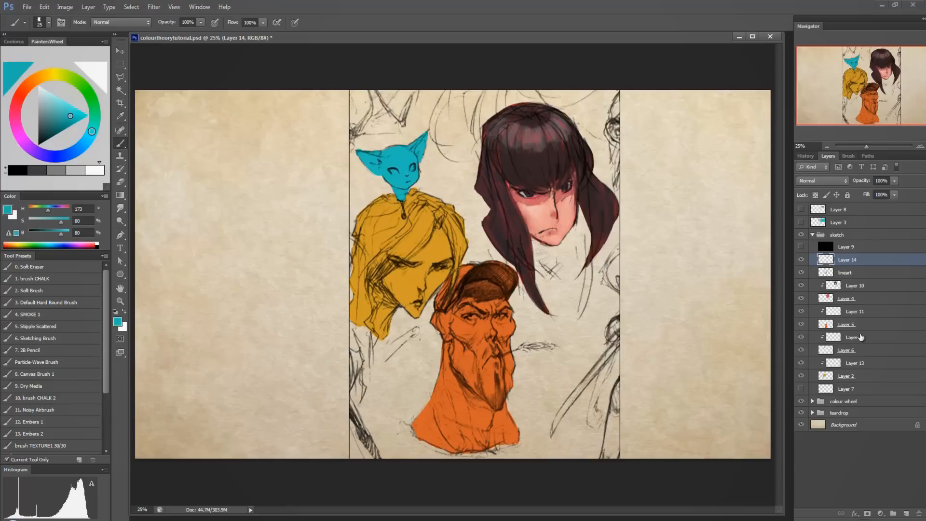
click(801, 339)
click(800, 339)
click(834, 340)
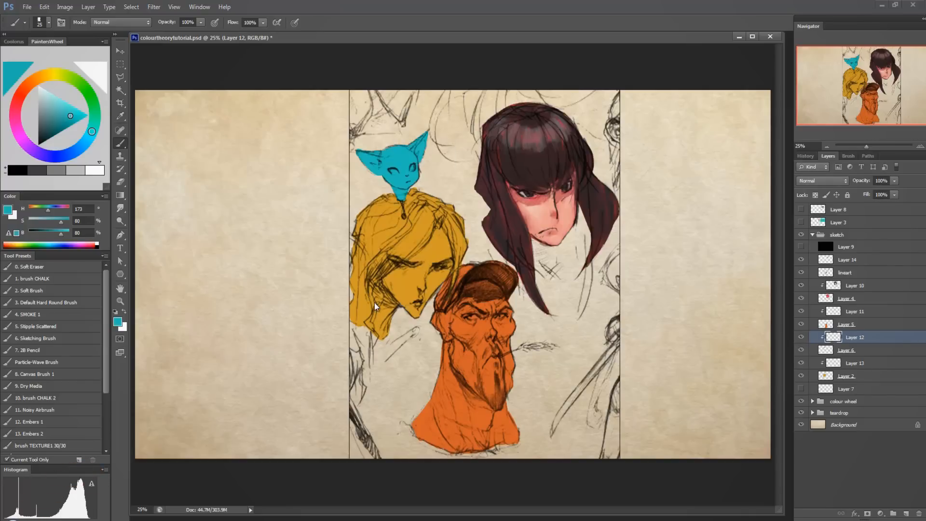
click(91, 134)
drag(63, 109, 41, 94)
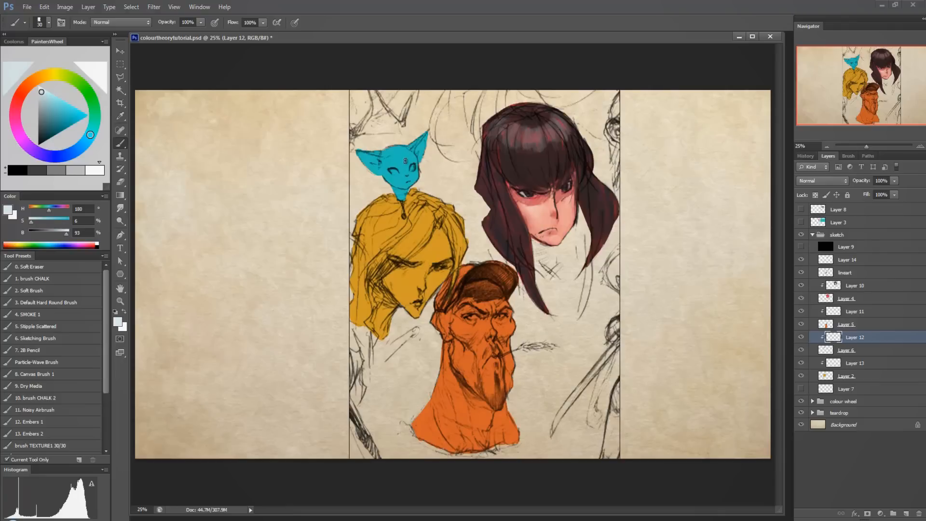
key(bracketright)
key(bracketright)
key(bracketright)
key(bracketright)
key(bracketright)
key(bracketright)
key(bracketright)
key(bracketright)
key(bracketright)
key(bracketright)
mouse_move(395, 154)
mouse_down()
mouse_move(414, 175)
mouse_move(391, 152)
mouse_move(400, 160)
mouse_move(385, 194)
mouse_move(397, 153)
mouse_move(396, 181)
mouse_move(387, 174)
mouse_move(402, 160)
mouse_move(418, 178)
mouse_move(404, 150)
mouse_move(407, 173)
mouse_move(391, 150)
mouse_move(394, 180)
mouse_move(407, 174)
mouse_move(403, 160)
mouse_move(420, 176)
mouse_move(405, 151)
mouse_up()
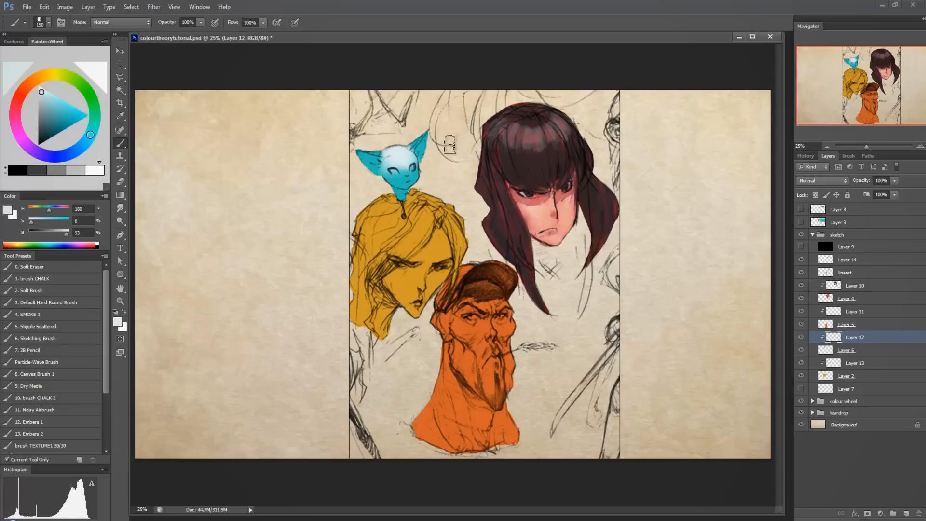
Reduce the brush size to 60 and extend the pale cyan over the cat's cheeks and muzzle.
key(bracketleft)
key(bracketleft)
key(bracketleft)
key(bracketleft)
key(bracketleft)
key(bracketleft)
drag(392, 171, 408, 187)
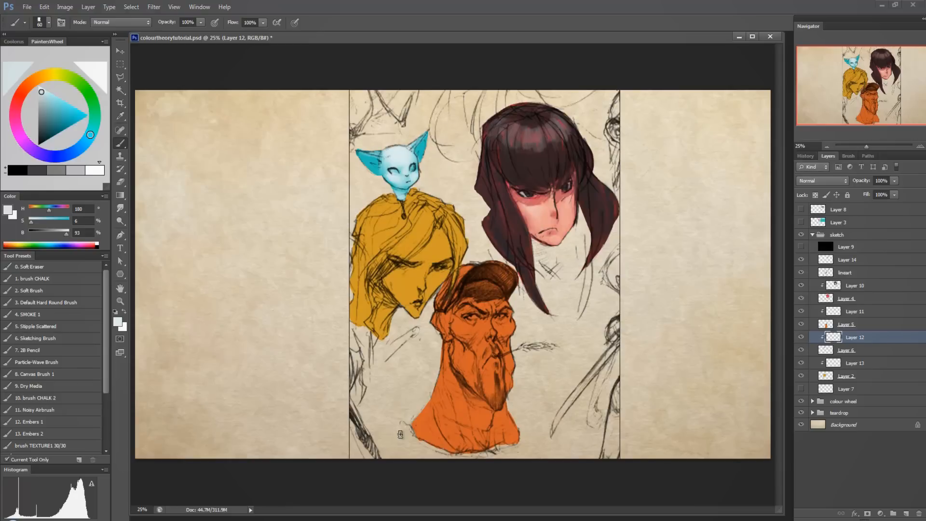
Paint the insides of both cat ears on Layer 12 with a pale greyish pink mixed from a desaturated orange.
alt+click(395, 163)
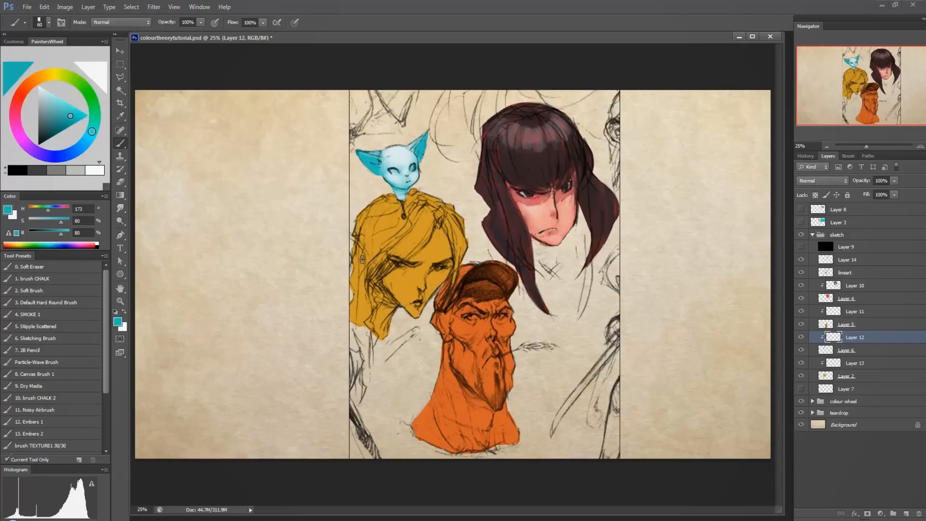
click(24, 91)
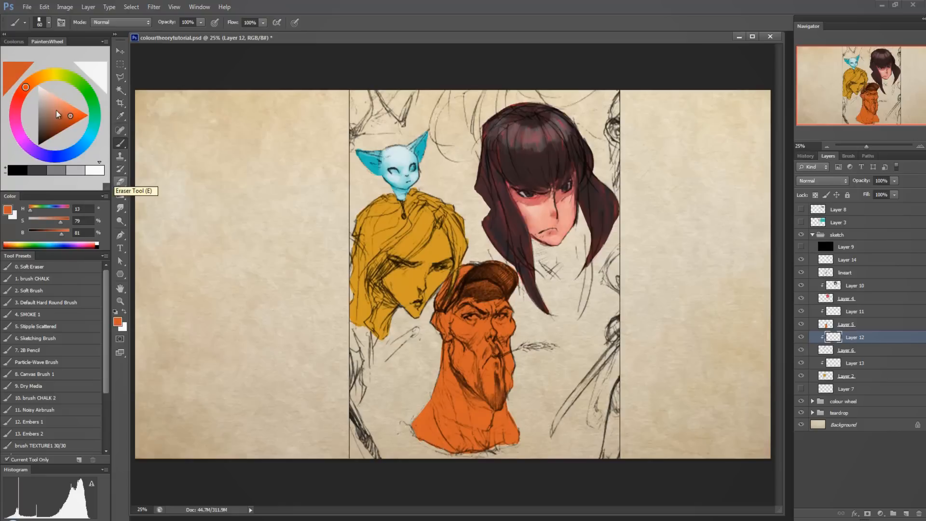
drag(56, 110, 51, 94)
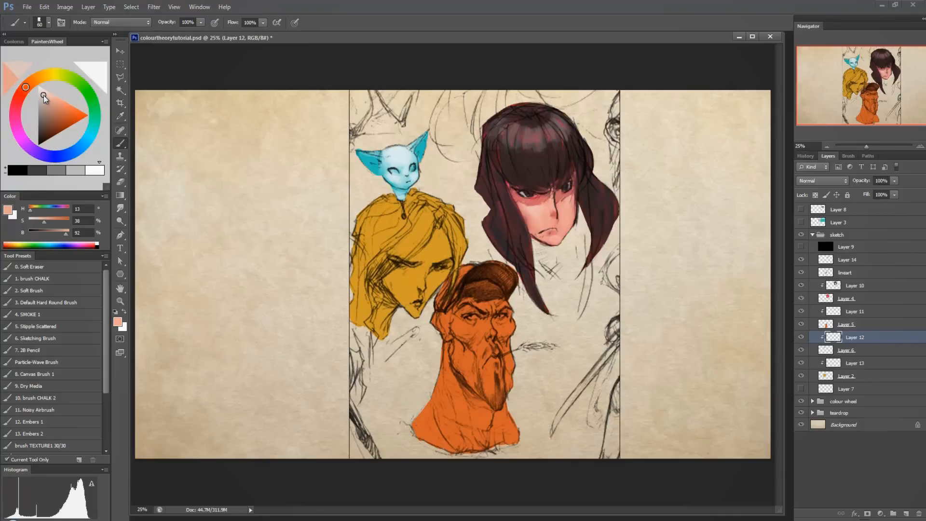
drag(43, 96, 43, 98)
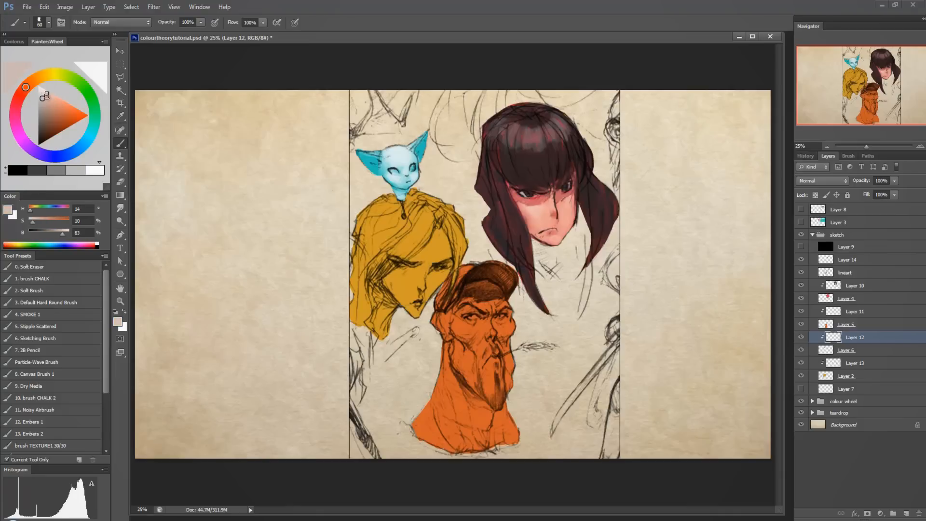
mouse_move(377, 163)
mouse_down()
mouse_move(360, 153)
mouse_move(379, 174)
mouse_up()
drag(426, 153, 427, 138)
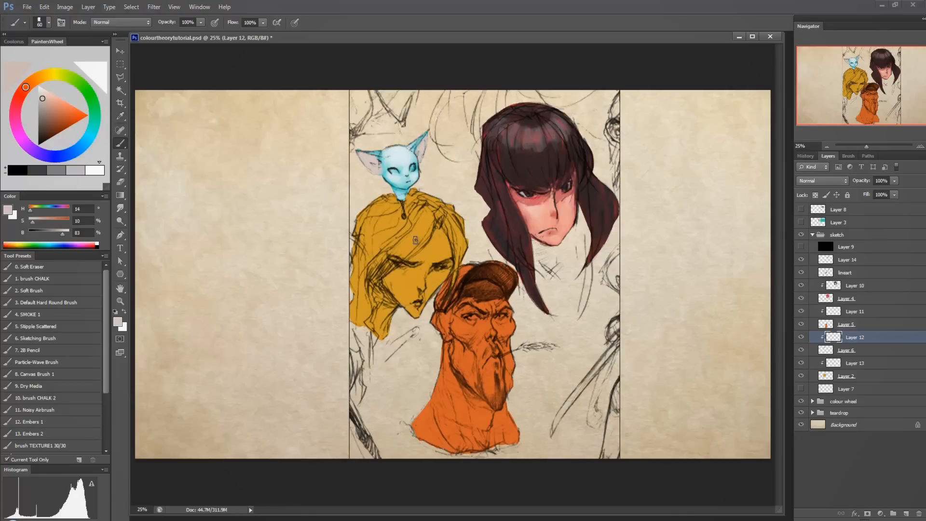
Shade the inside of the cat's ear with a darker greyish pink (H 12, S 14, B 72) using a 15-size brush.
key(bracketleft)
key(bracketleft)
key(bracketleft)
key(bracketleft)
key(bracketleft)
click(44, 105)
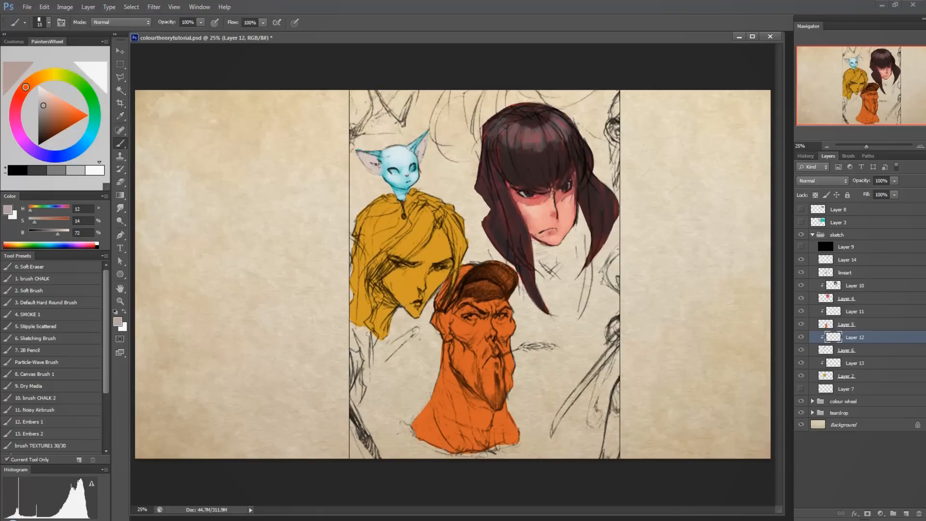
drag(375, 164, 367, 162)
Paint the cat's irises green (H 143, S 54, B 77) and shade them with a darker teal (H 159, S 74, B 58).
click(96, 112)
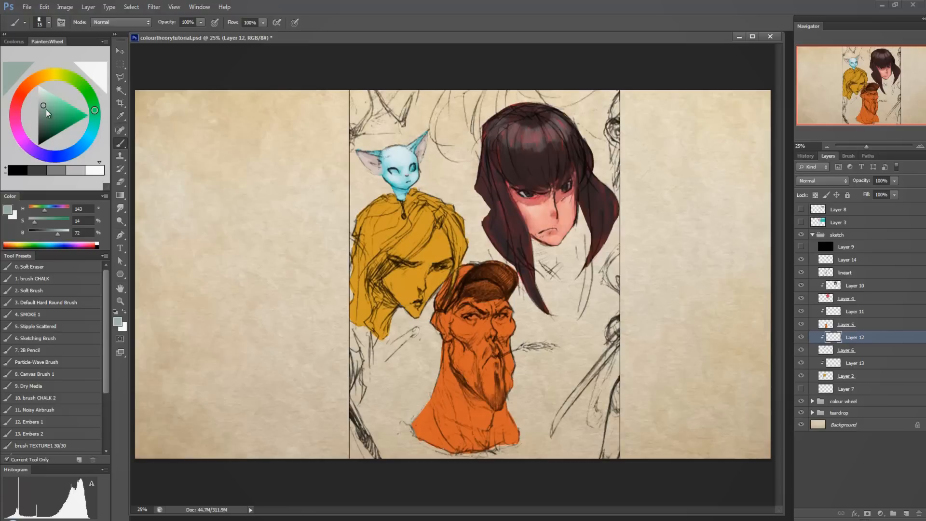
drag(45, 109, 58, 115)
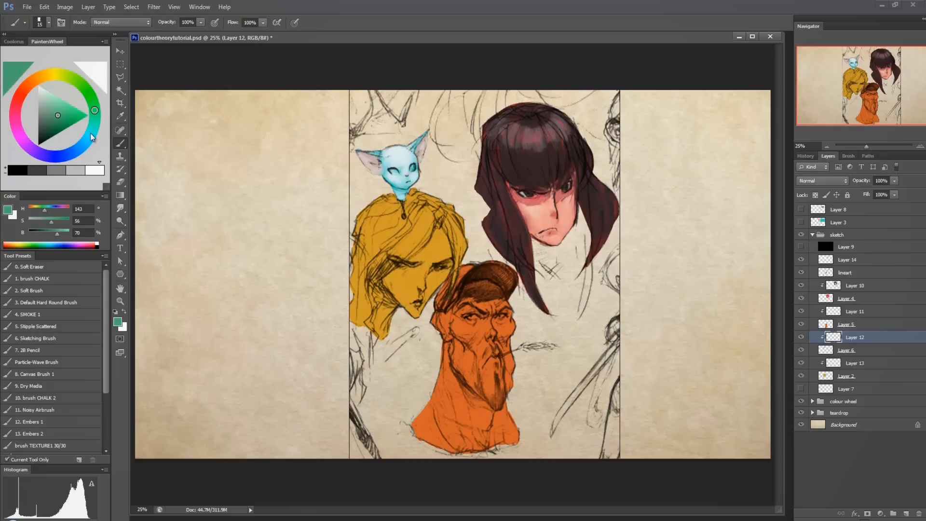
drag(63, 111, 63, 109)
drag(394, 171, 396, 172)
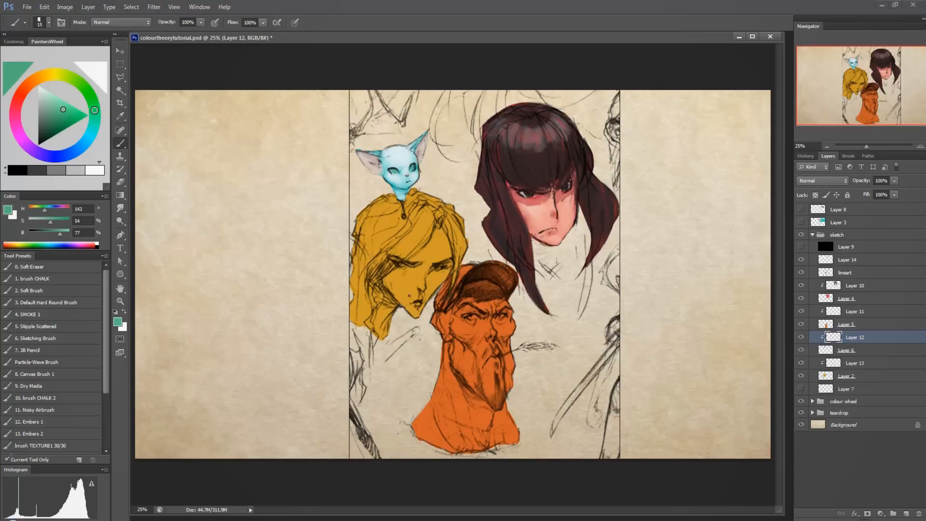
drag(63, 115, 59, 123)
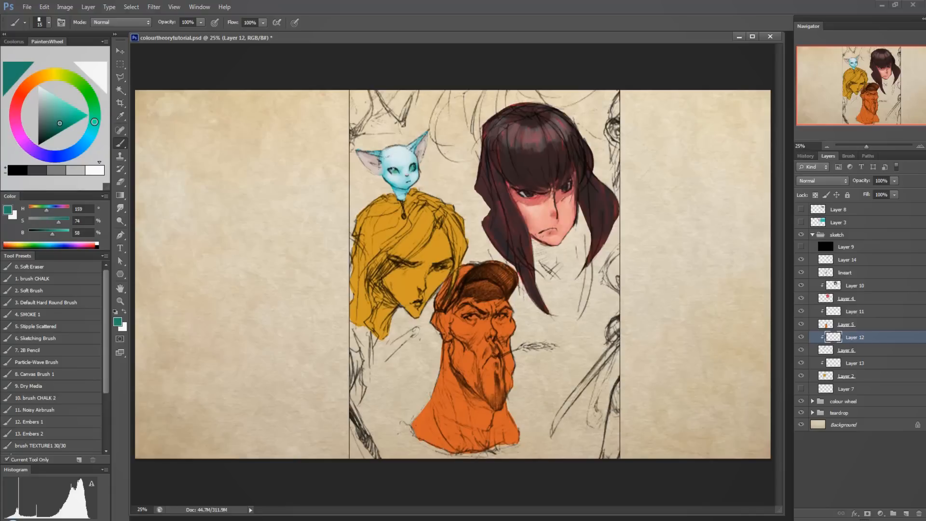
drag(393, 169, 391, 171)
Add near-white highlights (B 96) to both cat eyes on Layer 14, and sample the pale cyan of the forehead.
click(38, 89)
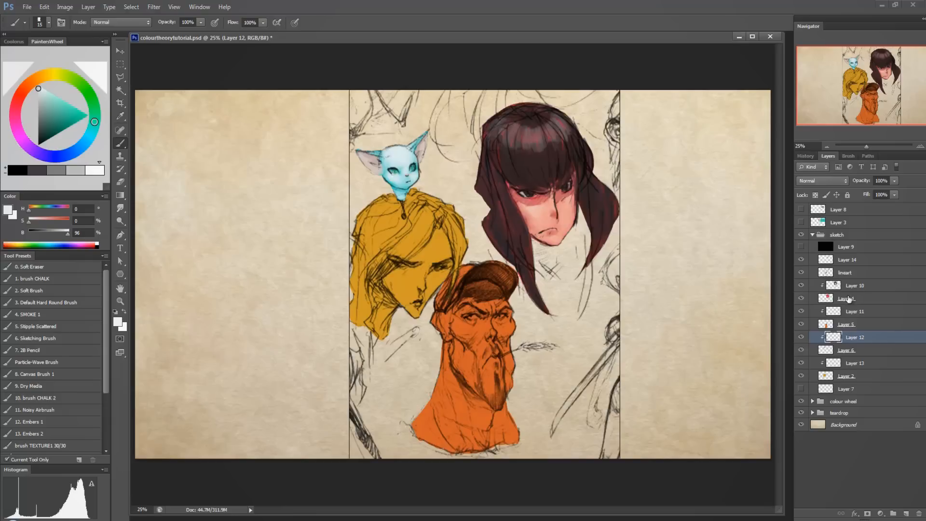
click(851, 260)
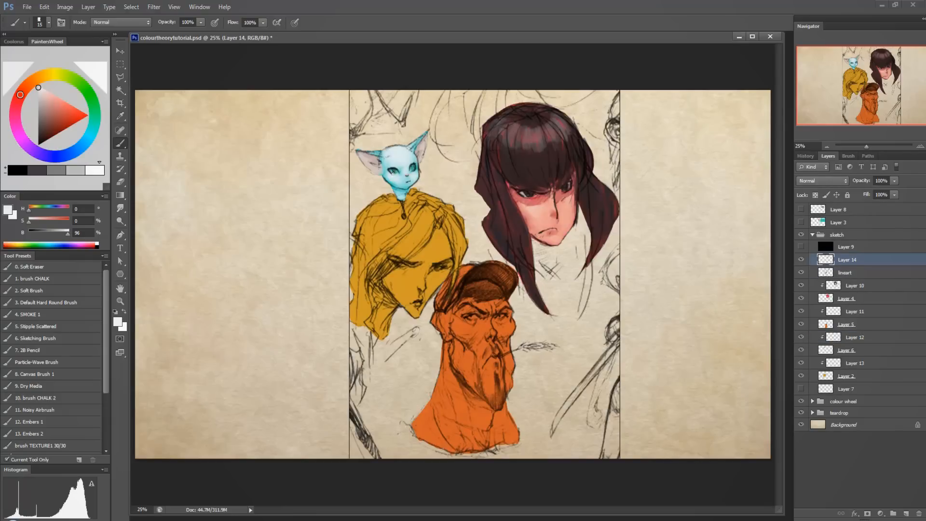
click(395, 172)
click(413, 168)
alt+click(395, 153)
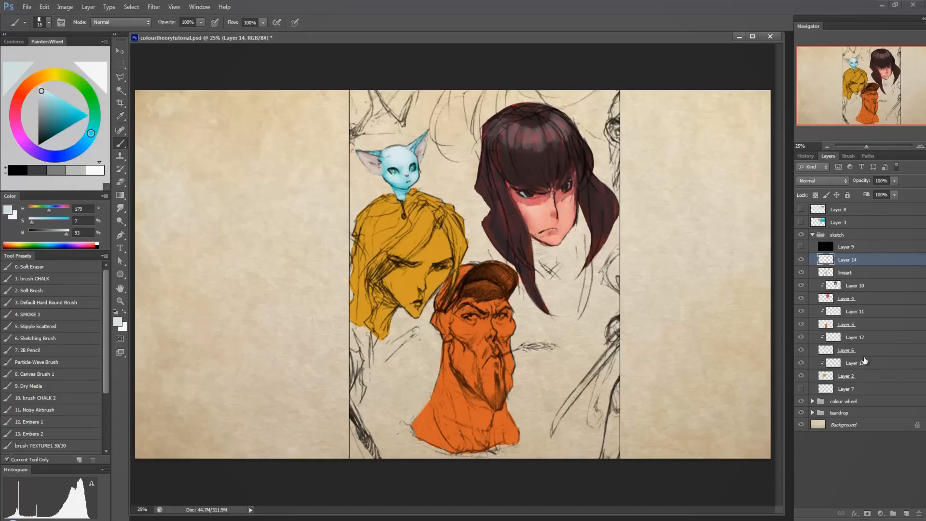
Sample the cat's inner-ear pink on Layer 12 and compare it with a saturated peach (H 12, S 43, B 100) and a redder hue.
click(865, 340)
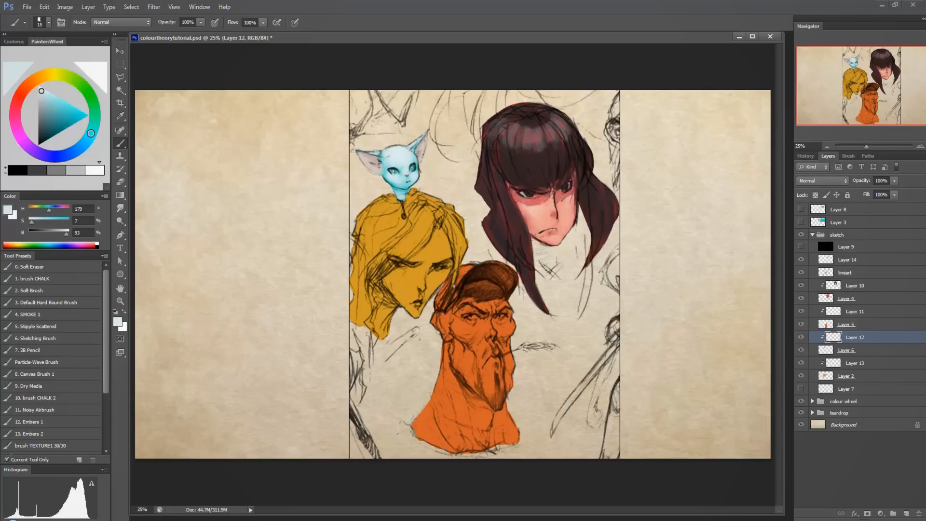
alt+click(371, 161)
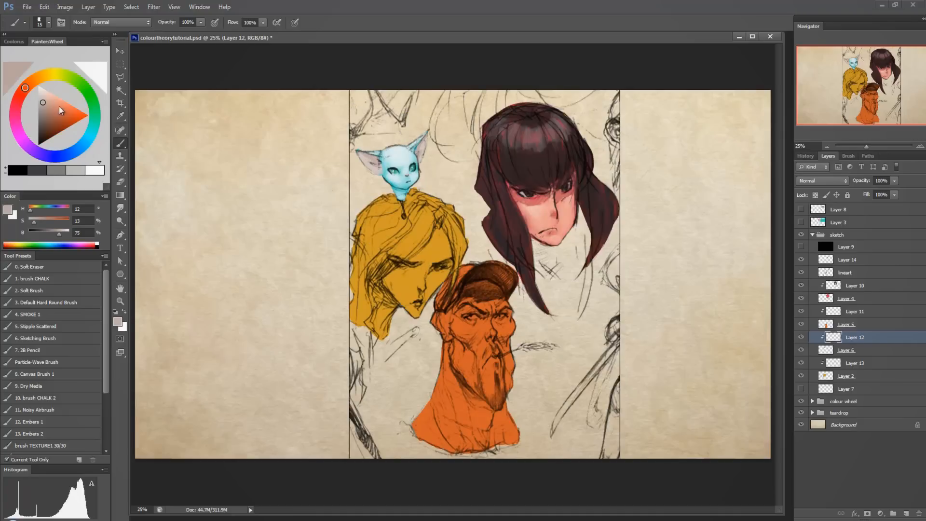
click(60, 96)
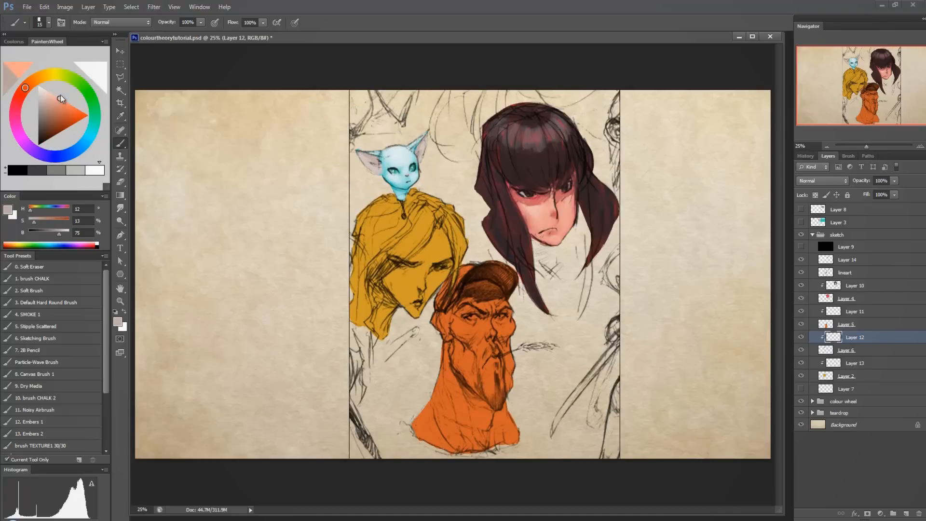
click(22, 99)
drag(22, 100, 21, 100)
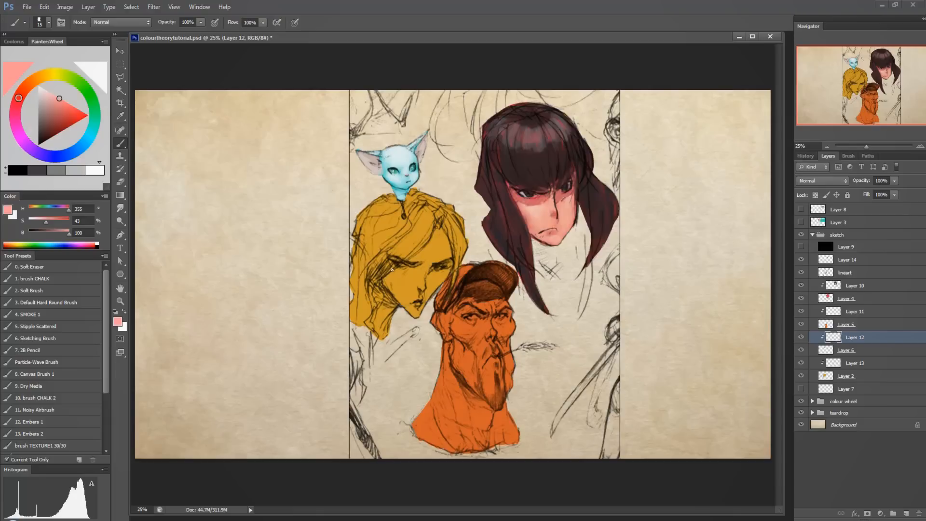
alt+click(371, 158)
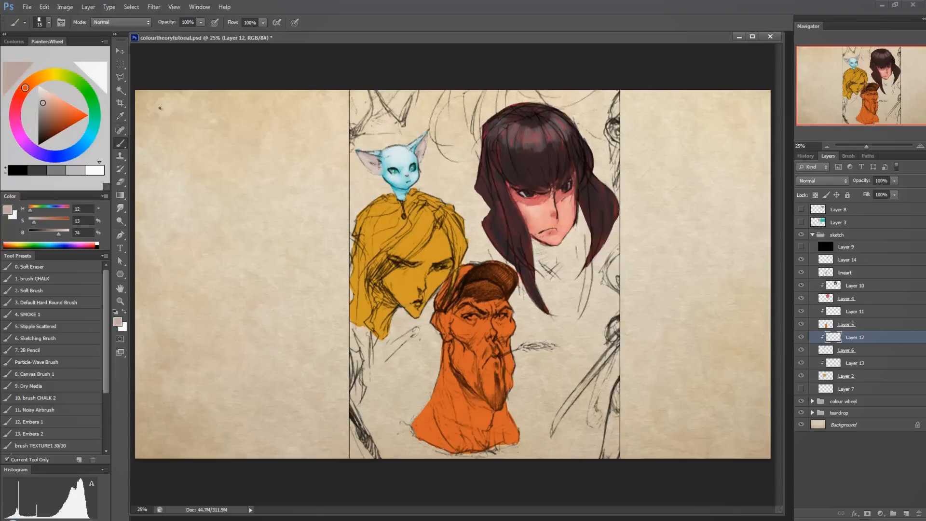
Circle the cat's ear on Layer 14 in fully saturated orange (H 13, S 100, B 100), and undo the marks.
click(47, 103)
click(87, 116)
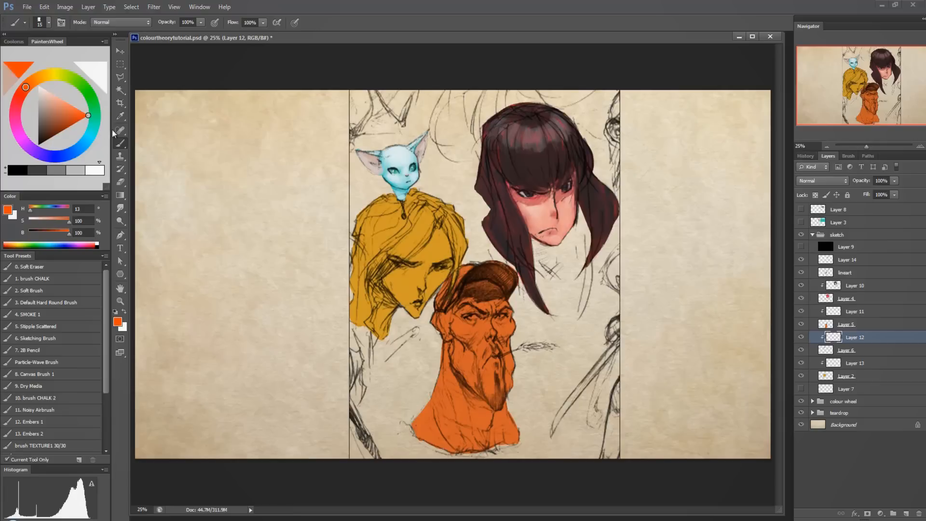
click(863, 260)
mouse_move(341, 135)
mouse_down()
mouse_move(378, 191)
mouse_move(374, 162)
mouse_move(366, 175)
mouse_move(373, 169)
mouse_up()
key(ctrl+z)
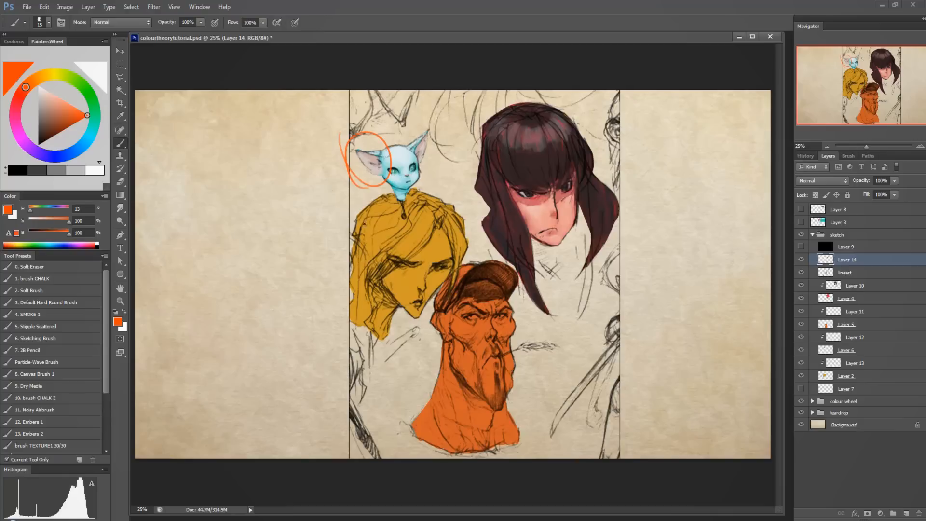
key(ctrl+plus)
key(ctrl+plus)
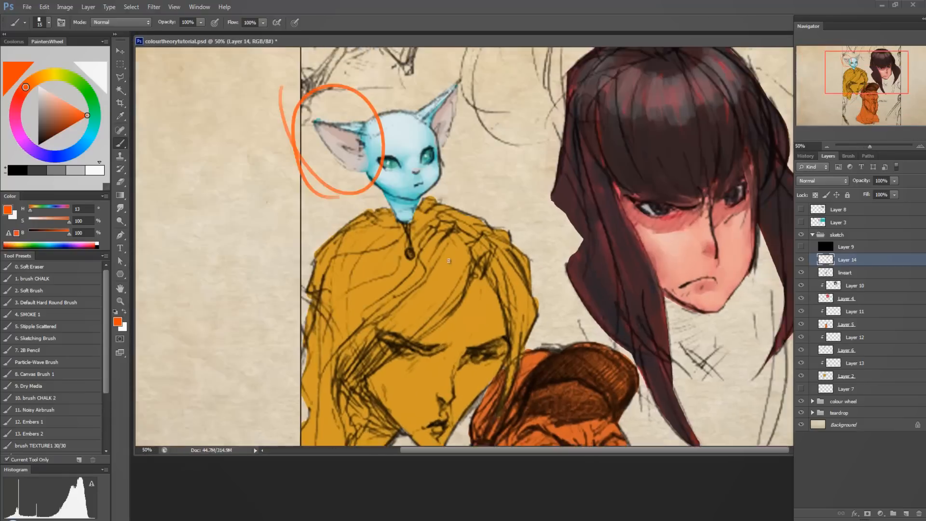
drag(448, 260, 443, 307)
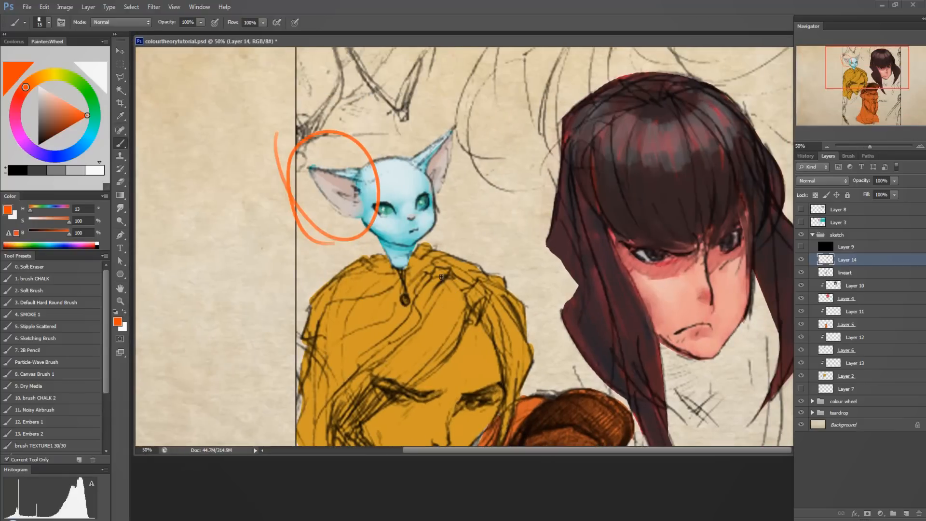
key(ctrl+plus)
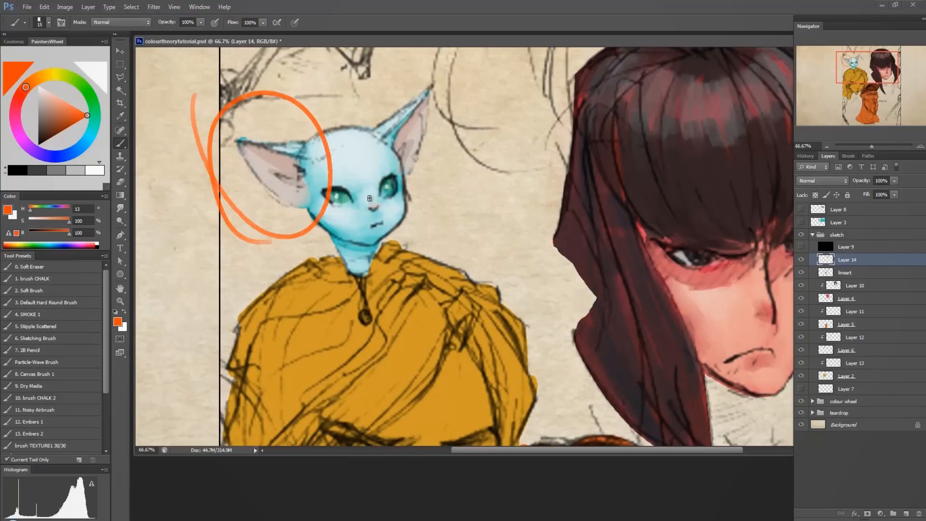
mouse_move(359, 192)
mouse_down()
mouse_move(346, 220)
mouse_move(383, 190)
mouse_up()
key(ctrl+z)
key(ctrl+alt+z)
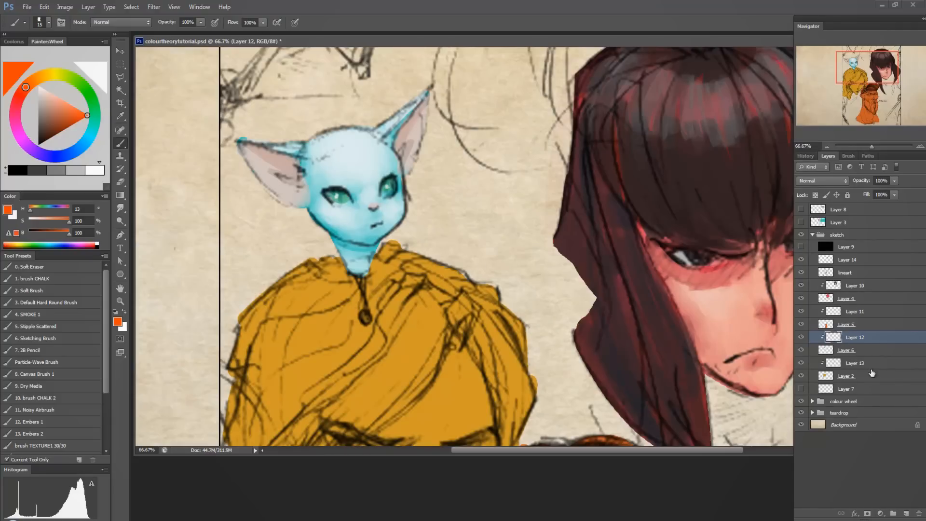
Show Layer 7 and paint a muted teal backdrop (H 174, S 37, B 68) behind the cat with the brush CHALK preset.
click(860, 390)
click(802, 388)
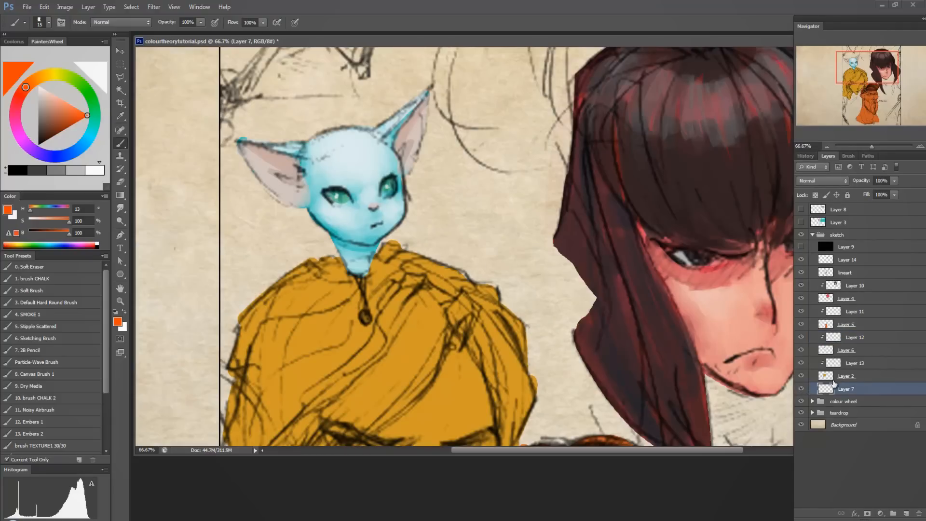
key(ctrl+minus)
key(ctrl+minus)
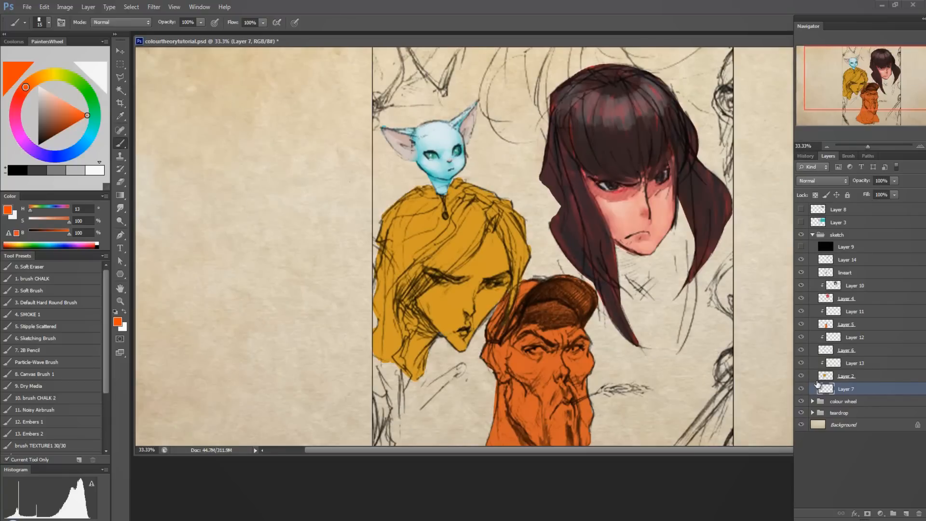
click(64, 279)
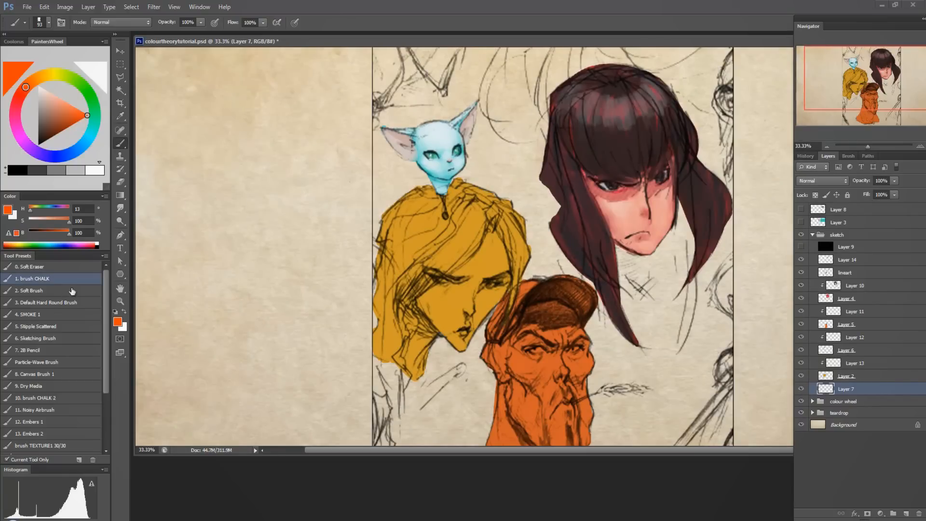
alt+click(424, 168)
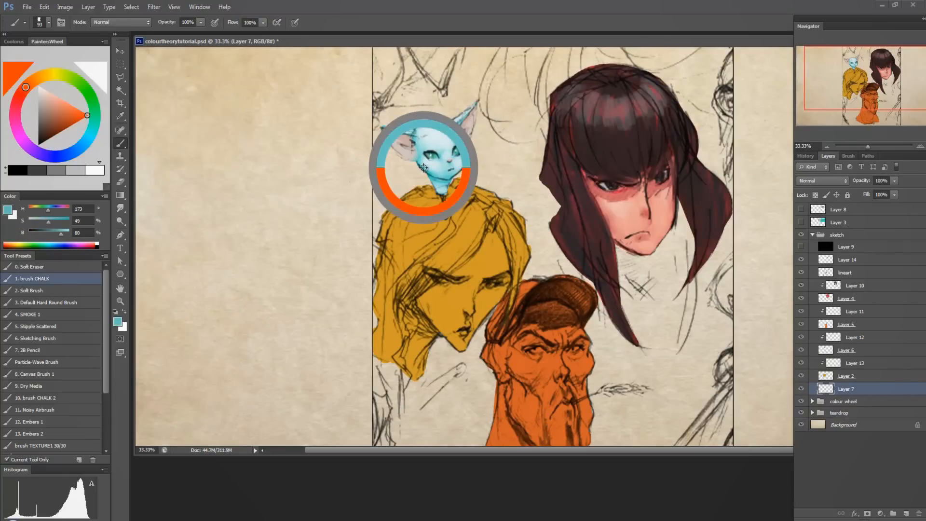
click(53, 110)
mouse_move(392, 114)
mouse_down()
mouse_move(374, 148)
mouse_move(414, 107)
mouse_move(405, 124)
mouse_move(420, 121)
mouse_move(422, 162)
mouse_move(460, 104)
mouse_move(477, 121)
mouse_move(479, 145)
mouse_move(414, 115)
mouse_move(449, 90)
mouse_move(470, 132)
mouse_move(480, 105)
mouse_move(489, 150)
mouse_move(470, 173)
mouse_move(478, 179)
mouse_move(444, 161)
mouse_move(381, 203)
mouse_move(383, 191)
mouse_move(359, 159)
mouse_move(374, 185)
mouse_move(426, 99)
mouse_move(416, 115)
mouse_move(349, 126)
mouse_move(327, 171)
mouse_up()
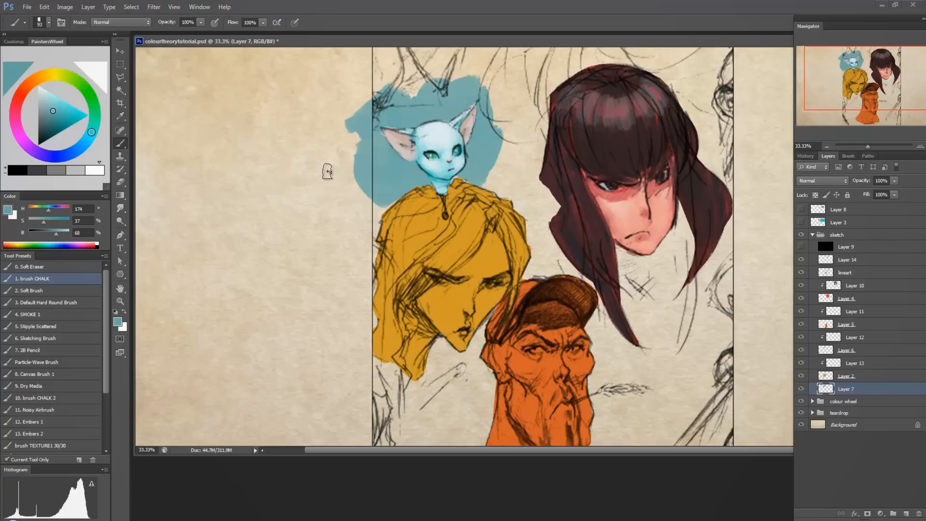
Paint a red backdrop (H 348, S 71, B 76), sampled from under the eye, behind the dark-haired woman with a 500-size brush.
drag(621, 225, 601, 225)
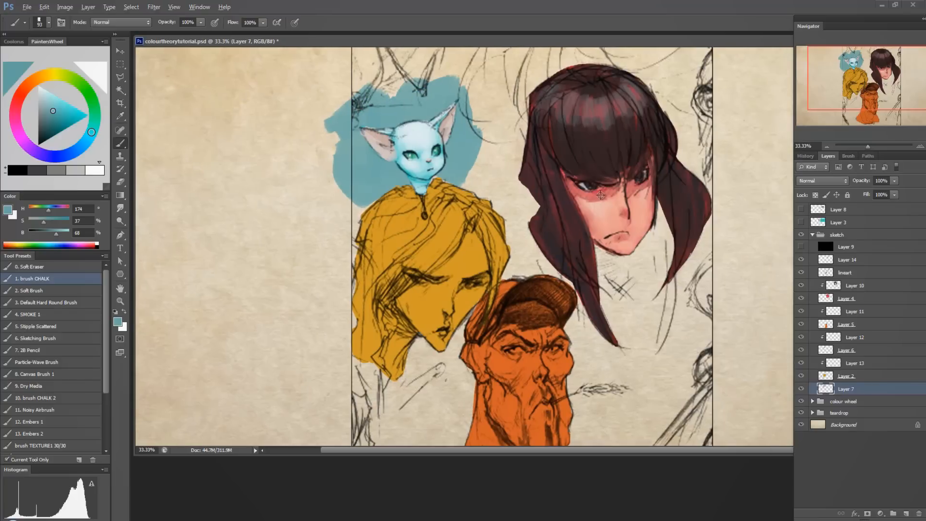
alt+click(600, 194)
drag(598, 191, 590, 183)
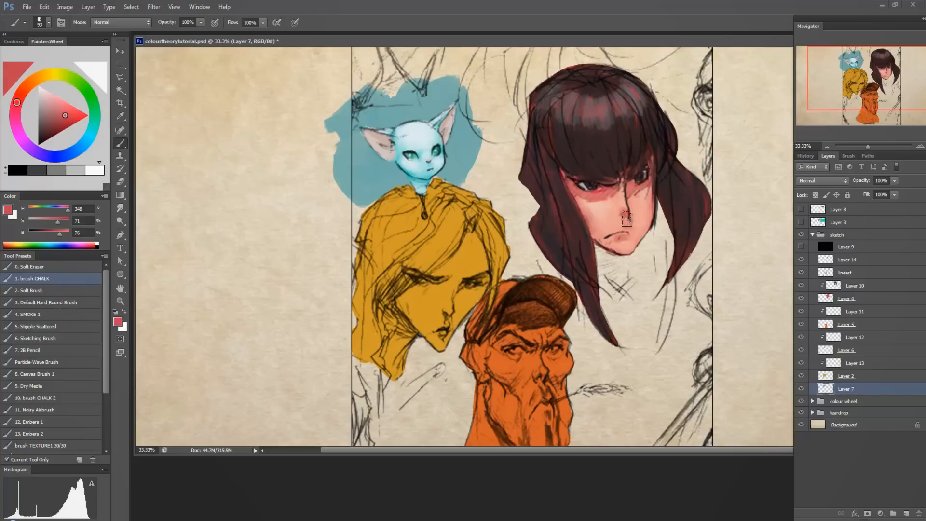
key(bracketright)
key(bracketright)
key(bracketright)
key(bracketright)
key(bracketright)
key(bracketright)
key(bracketright)
key(bracketright)
key(bracketright)
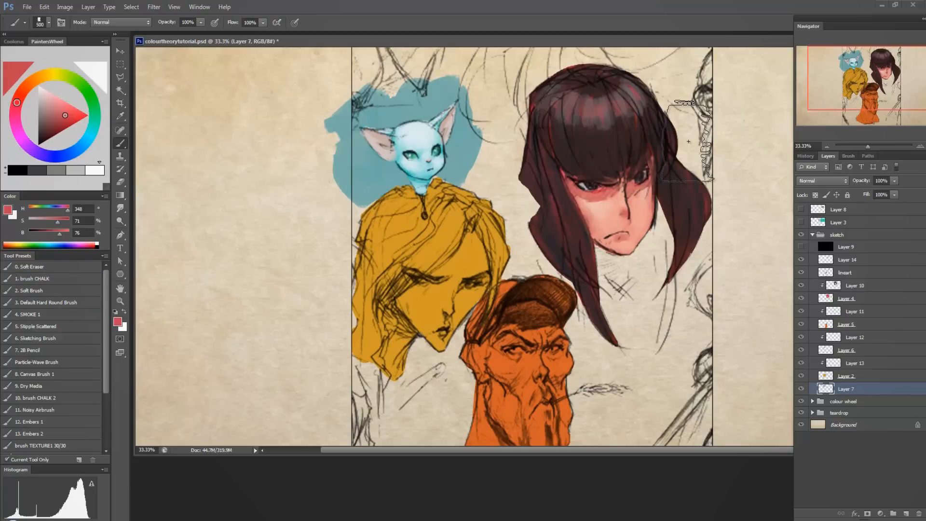
mouse_move(585, 165)
mouse_down()
mouse_move(552, 135)
mouse_move(541, 97)
mouse_move(619, 135)
mouse_move(685, 118)
mouse_move(653, 238)
mouse_move(614, 239)
mouse_move(641, 270)
mouse_move(545, 159)
mouse_move(530, 192)
mouse_move(559, 202)
mouse_move(563, 244)
mouse_move(586, 251)
mouse_move(558, 214)
mouse_move(526, 75)
mouse_move(674, 102)
mouse_move(631, 69)
mouse_move(708, 145)
mouse_up()
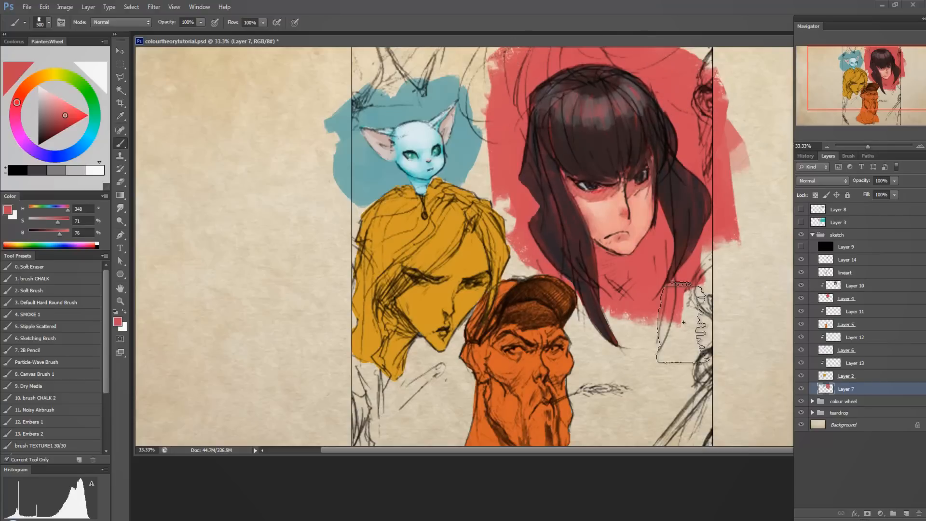
mouse_move(668, 236)
mouse_down()
mouse_move(666, 322)
mouse_move(651, 301)
mouse_up()
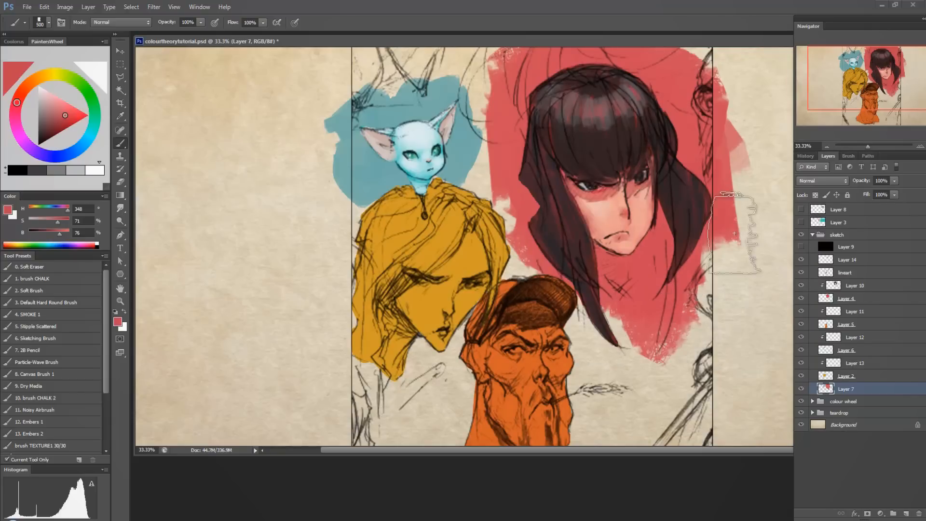
Paint the dark-haired woman's neck on Layer 4 with a 50-size brush, using sampled skin (H 9, S 36, B 90) and red (H 348, S 71, B 76).
click(857, 286)
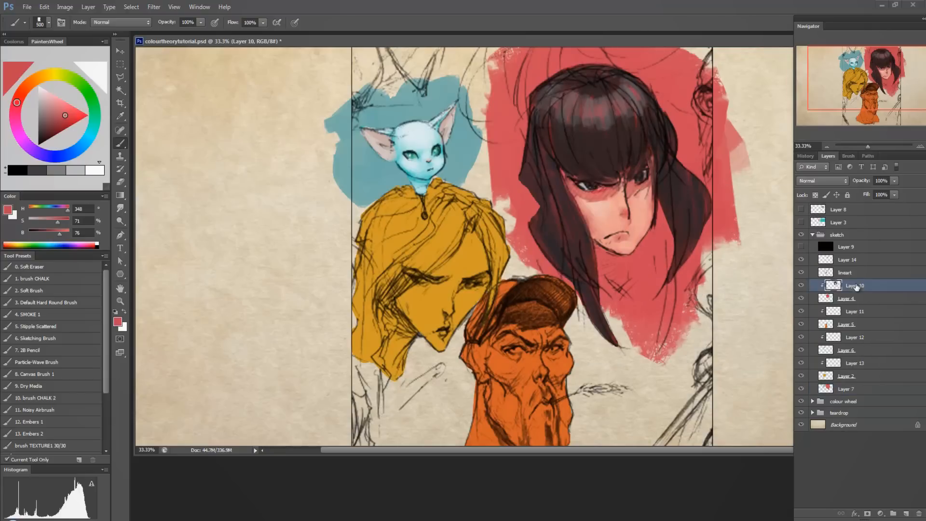
ctrl+click(833, 286)
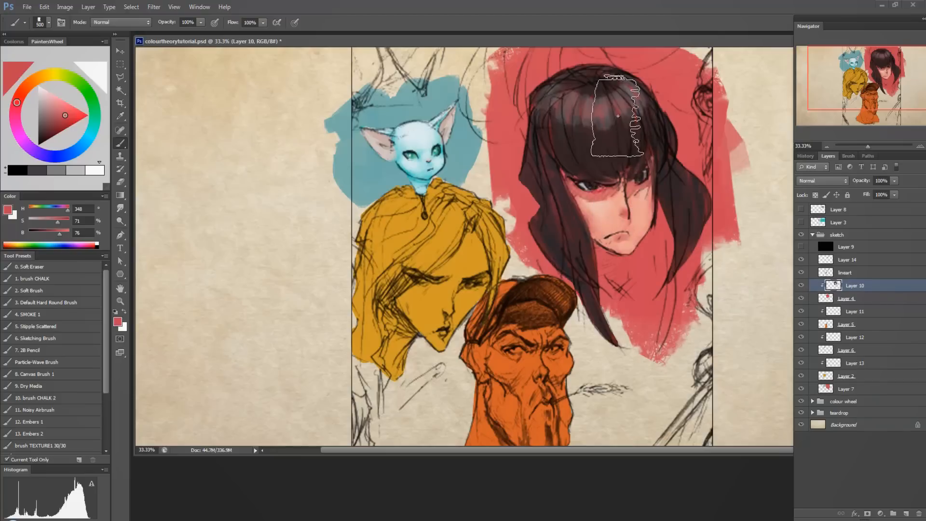
key(bracketleft)
key(bracketleft)
key(bracketleft)
key(bracketleft)
key(bracketleft)
key(bracketleft)
key(bracketleft)
key(bracketleft)
key(bracketleft)
key(bracketleft)
key(bracketleft)
key(bracketleft)
key(bracketleft)
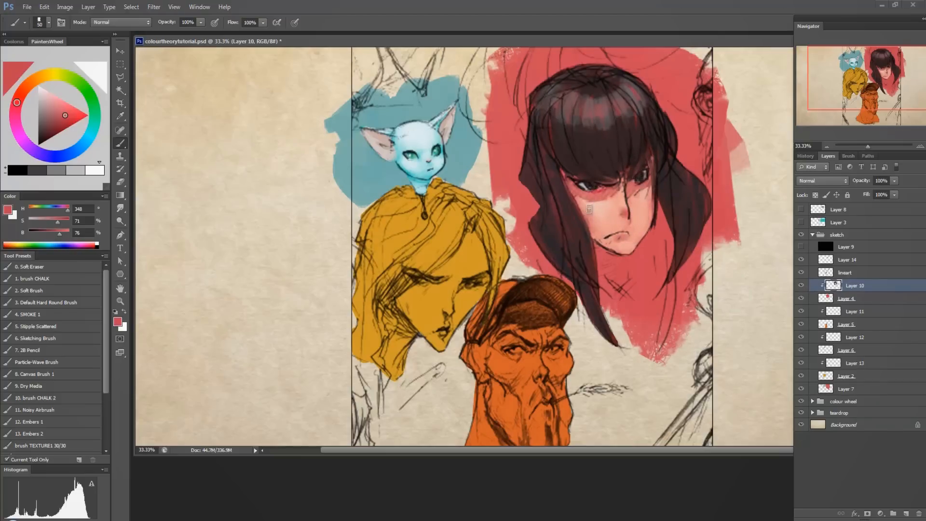
alt+click(611, 220)
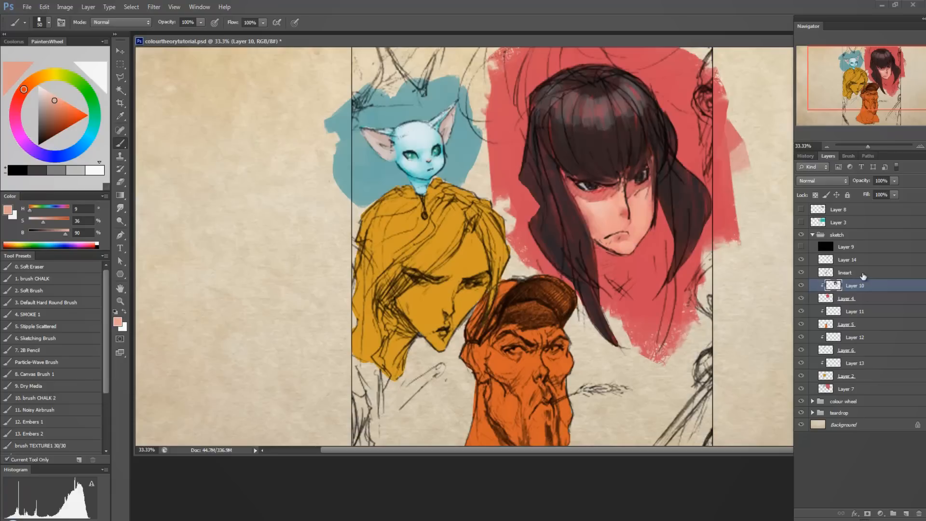
click(801, 298)
click(801, 298)
click(871, 298)
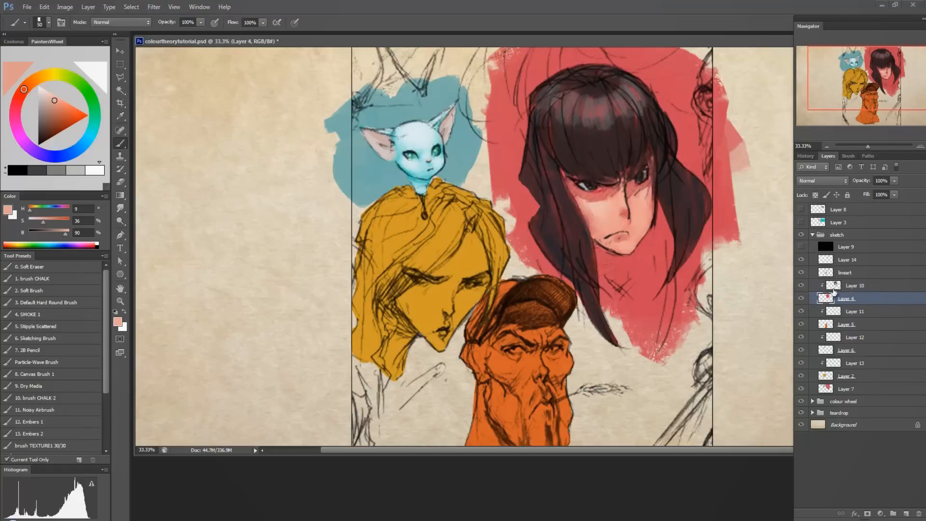
alt+click(617, 261)
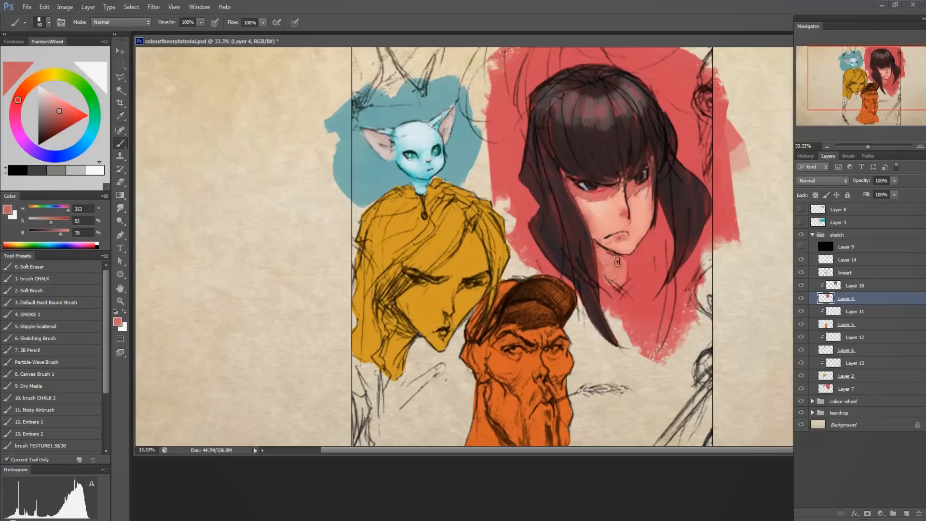
alt+click(629, 261)
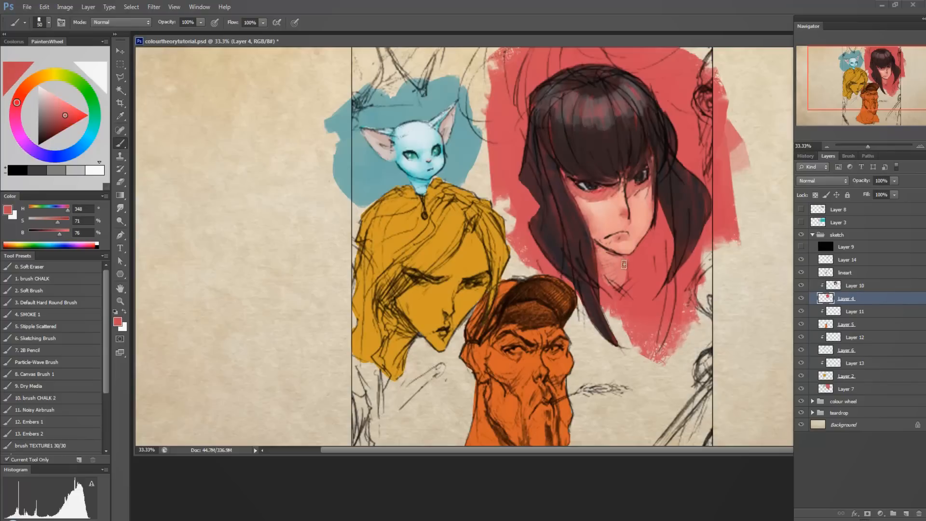
click(837, 286)
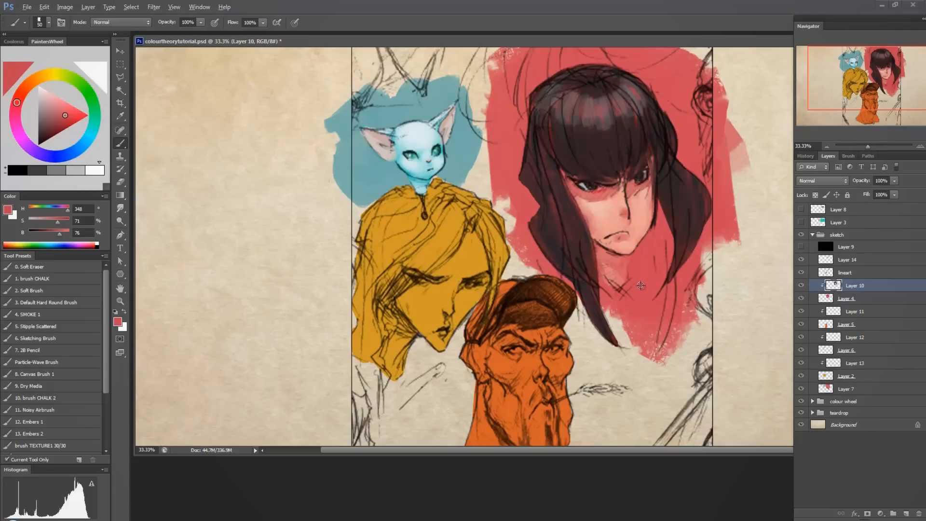
alt+click(644, 268)
Paint the dark-haired woman's top on Layer 4 in a desaturated blue-grey (H 191, S 12, B 54) over the red at the neckline.
click(867, 299)
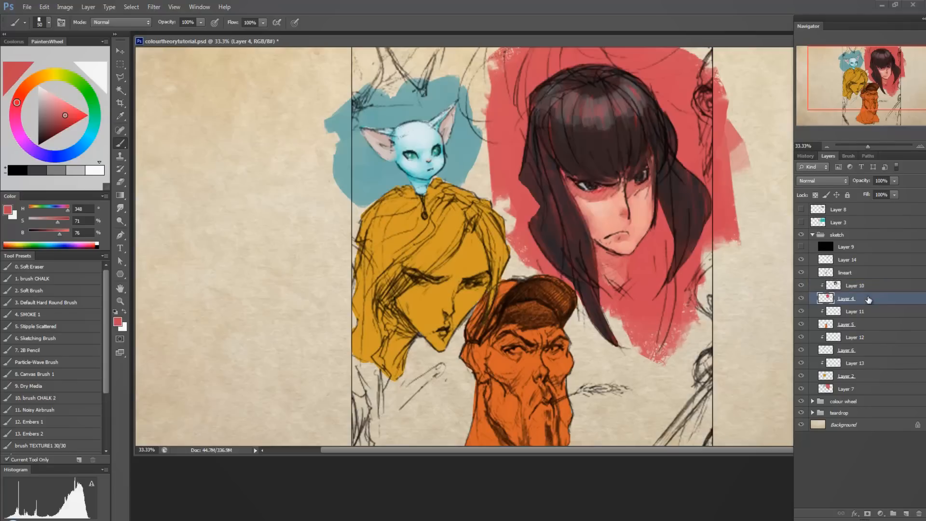
click(85, 143)
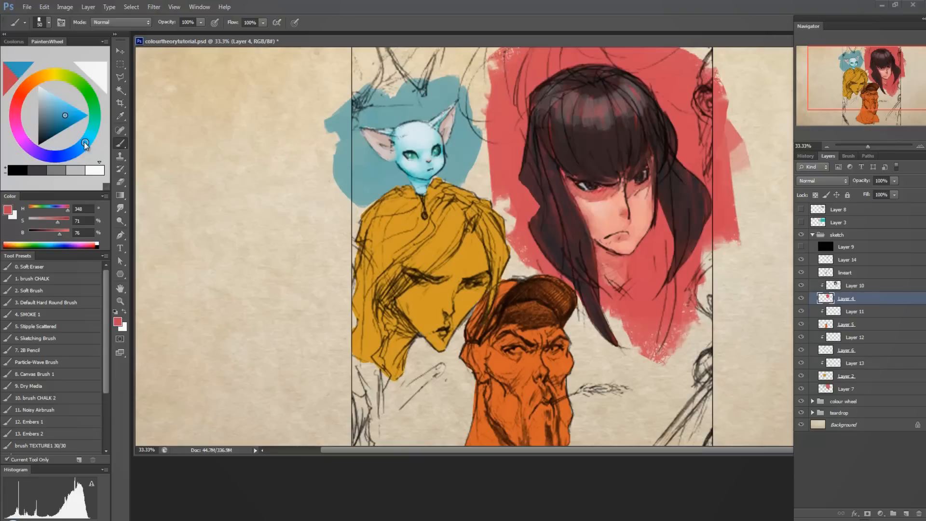
click(42, 109)
click(42, 114)
mouse_move(631, 276)
mouse_down()
mouse_move(618, 302)
mouse_move(606, 299)
mouse_move(650, 277)
mouse_move(644, 267)
mouse_move(642, 292)
mouse_move(651, 295)
mouse_move(635, 293)
mouse_move(640, 309)
mouse_move(645, 274)
mouse_up()
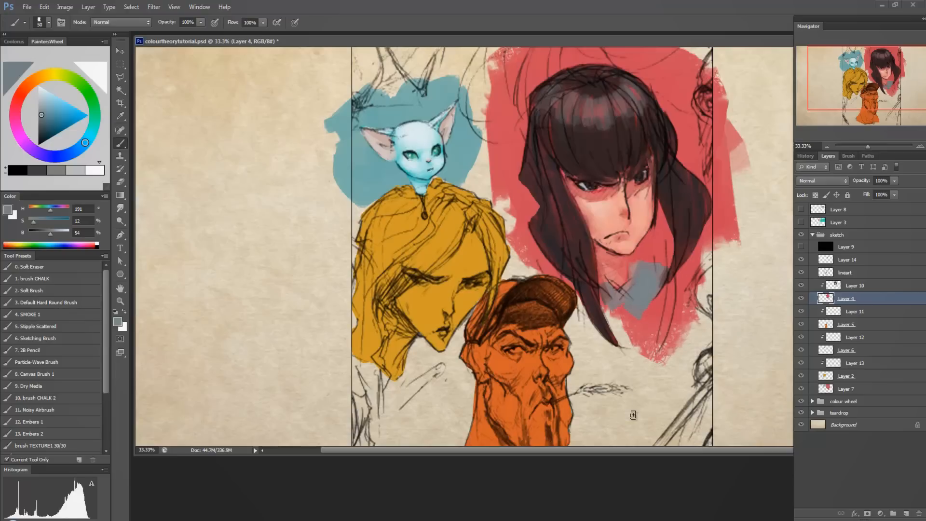
alt+click(643, 264)
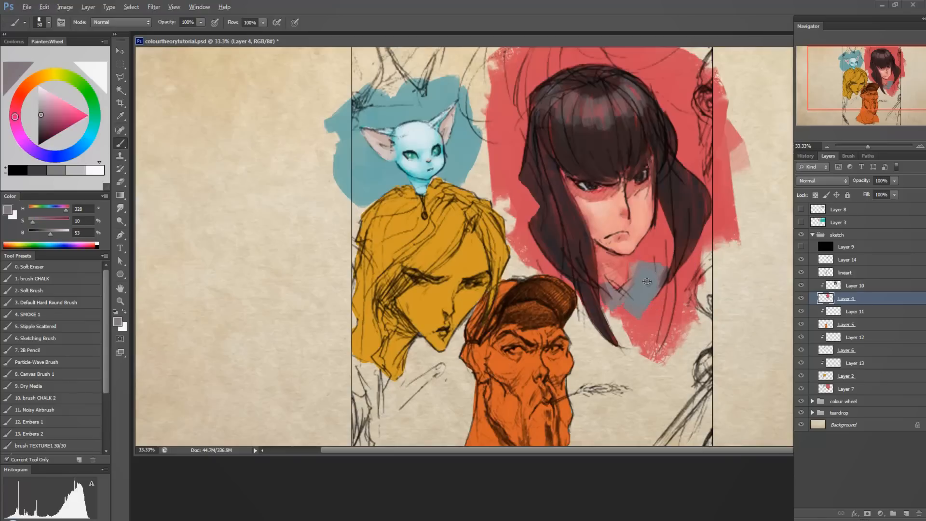
alt+click(646, 269)
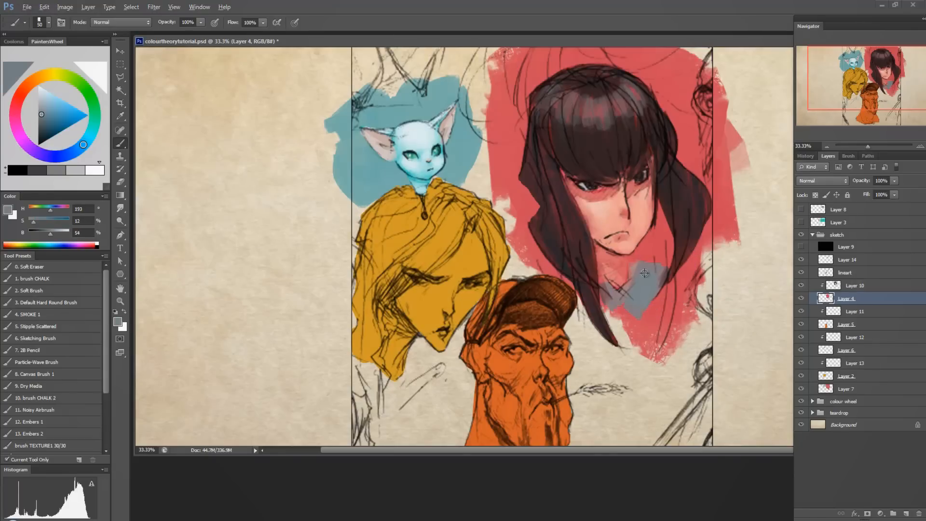
alt+click(643, 278)
alt+click(644, 273)
alt+click(644, 267)
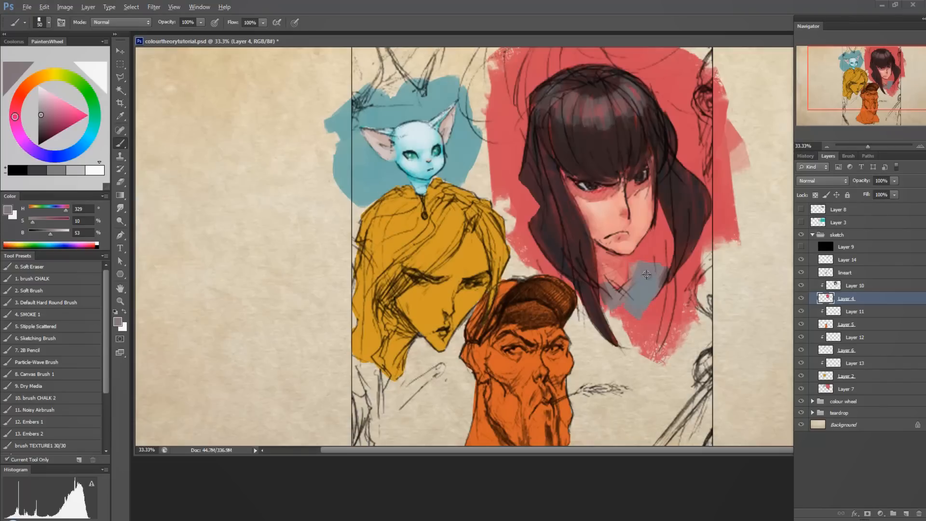
alt+click(633, 268)
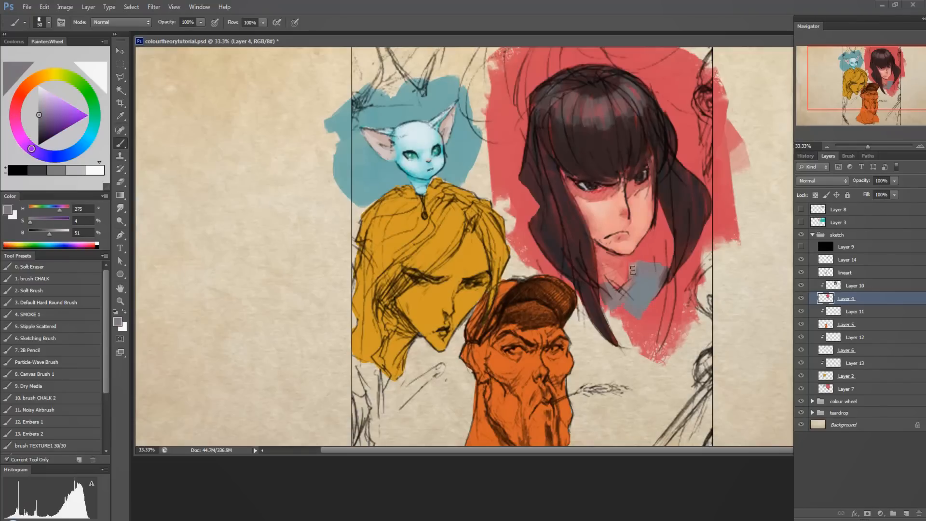
Merge Layer 10 with Layer 4 and toggle the merged layer's visibility to check it.
click(859, 289)
ctrl+click(873, 299)
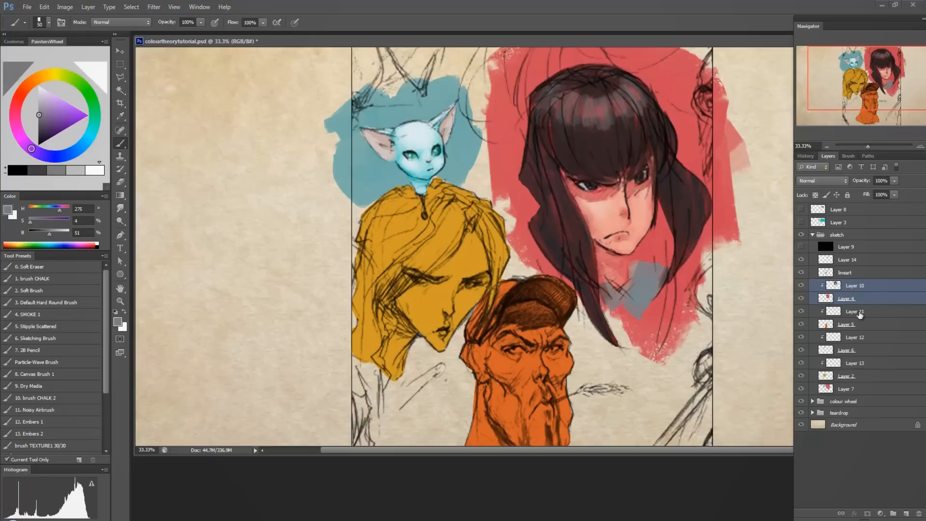
key(ctrl+e)
click(801, 285)
click(800, 286)
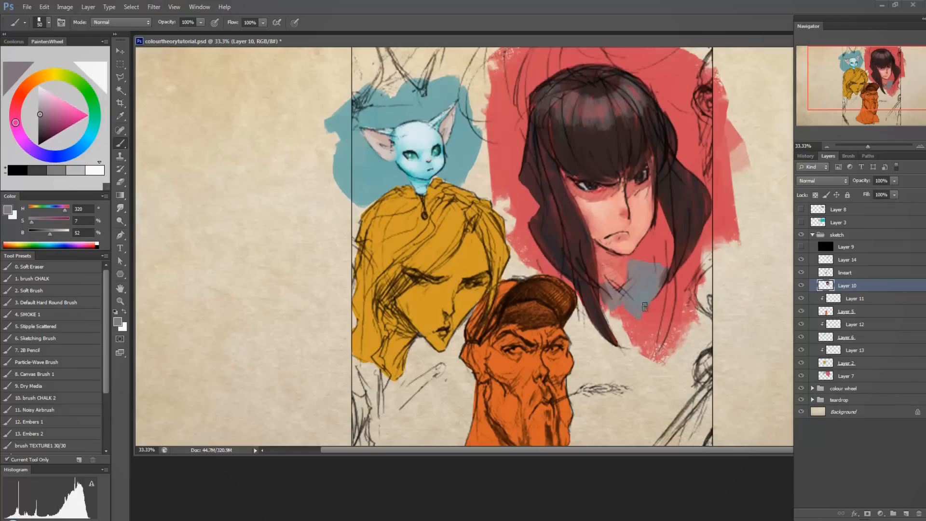
Paint the yellow woman's hair on Layer 13 in blue-grey (H 218, S 9, B 48) with a 250-size brush.
alt+click(470, 265)
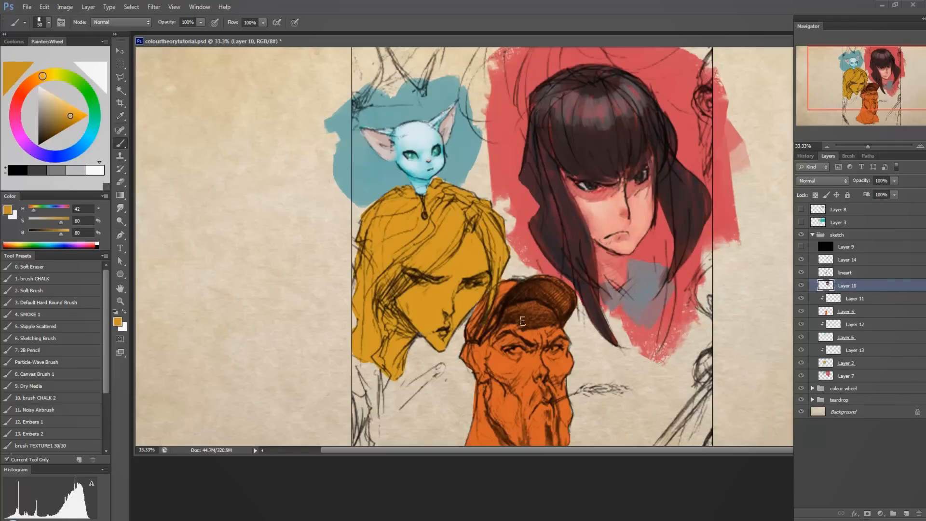
click(865, 356)
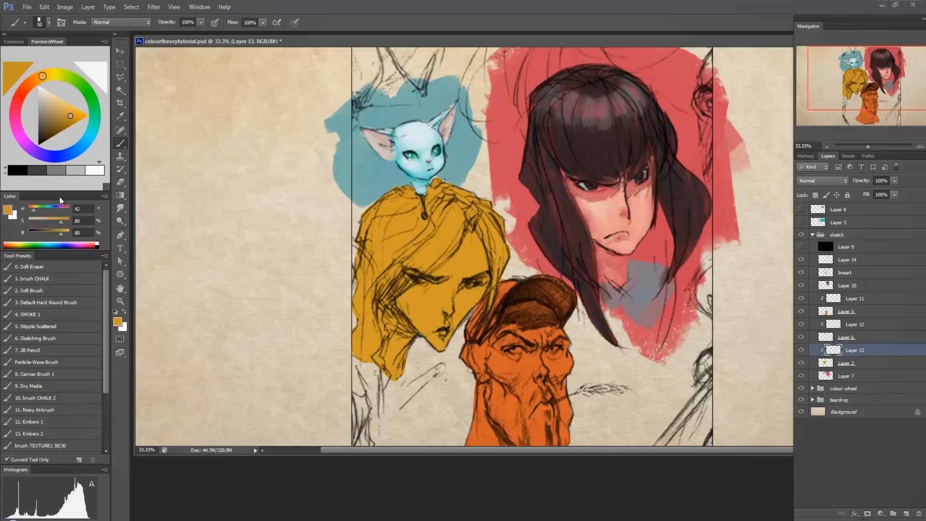
click(67, 155)
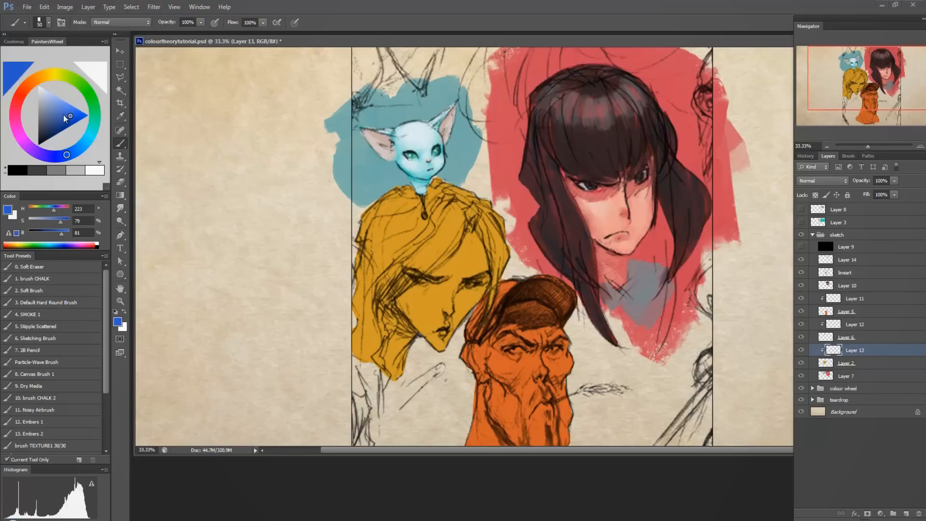
drag(64, 117, 40, 118)
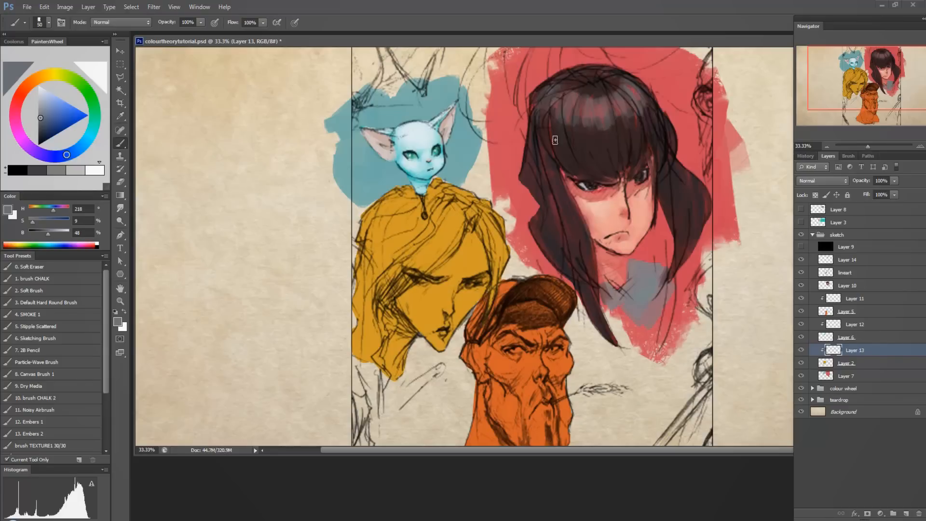
key(bracketright)
key(bracketright)
key(bracketright)
key(bracketright)
key(bracketright)
key(bracketright)
key(bracketright)
key(bracketright)
key(bracketright)
key(bracketright)
mouse_move(383, 234)
mouse_down()
mouse_move(400, 224)
mouse_move(391, 202)
mouse_move(384, 247)
mouse_move(428, 228)
mouse_move(446, 202)
mouse_move(398, 218)
mouse_move(410, 204)
mouse_move(465, 201)
mouse_move(421, 259)
mouse_move(458, 199)
mouse_move(441, 236)
mouse_move(399, 275)
mouse_move(457, 193)
mouse_move(369, 283)
mouse_move(412, 221)
mouse_move(450, 204)
mouse_move(380, 275)
mouse_move(461, 199)
mouse_move(383, 285)
mouse_move(383, 246)
mouse_move(378, 323)
mouse_move(361, 344)
mouse_move(369, 282)
mouse_move(414, 203)
mouse_up()
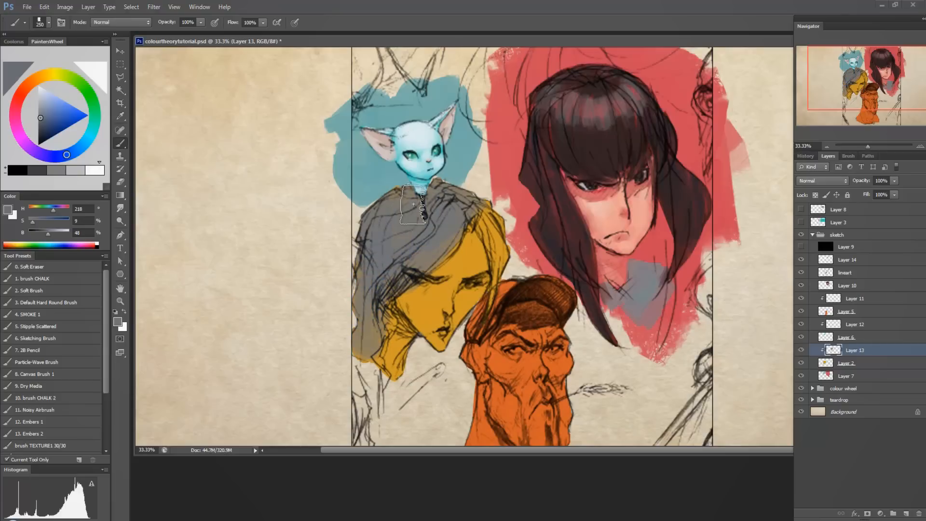
mouse_move(476, 196)
mouse_down()
mouse_move(502, 255)
mouse_move(499, 311)
mouse_up()
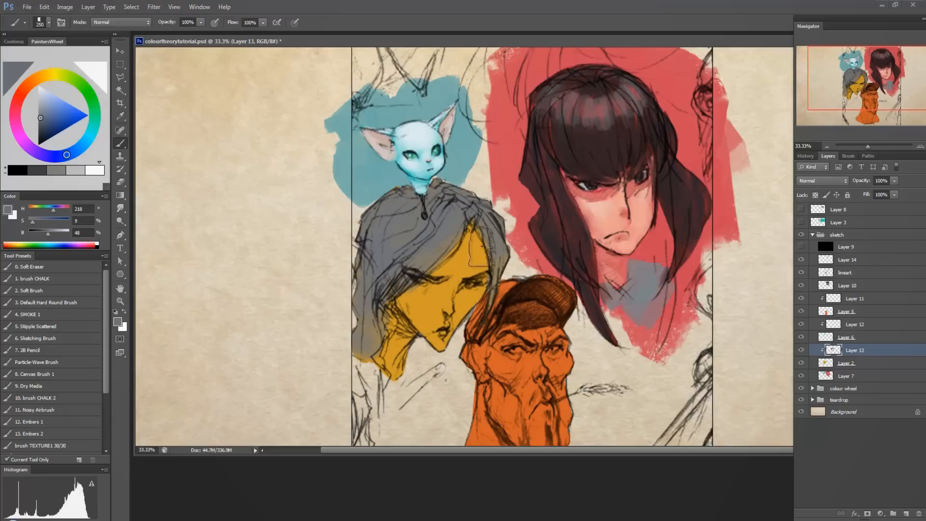
Try a more saturated blue (H 223, S 52, B 64) stroke on the yellow woman's neck with a 30-size brush, and undo it.
click(60, 118)
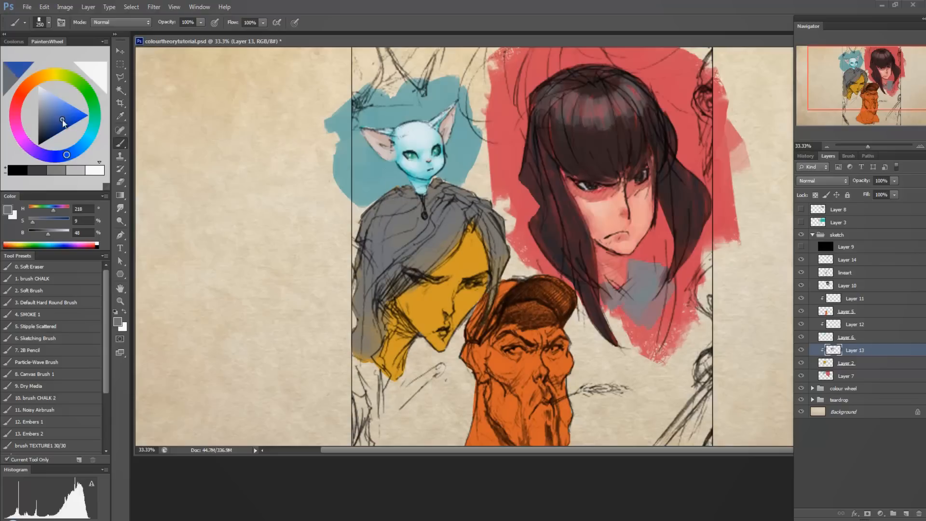
click(54, 117)
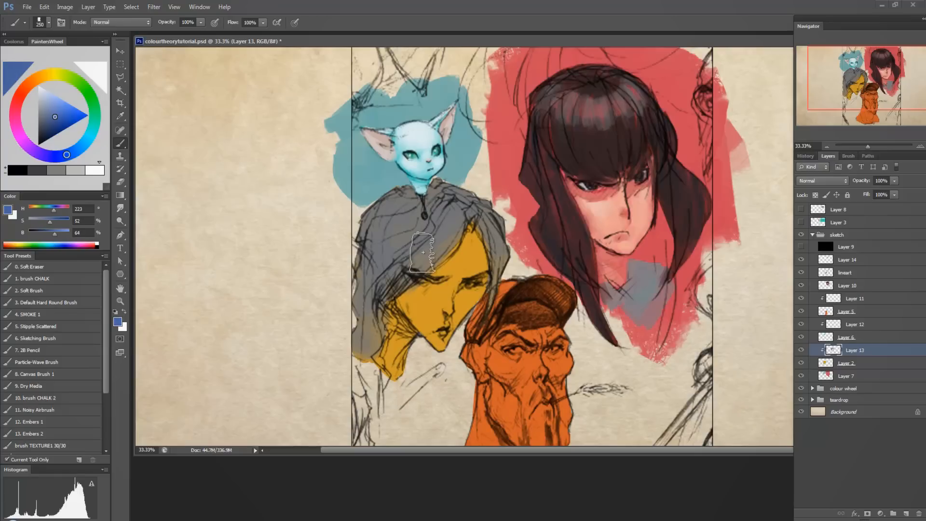
key(bracketleft)
key(bracketleft)
key(bracketleft)
key(bracketleft)
key(bracketleft)
key(bracketleft)
key(bracketleft)
key(bracketleft)
key(bracketleft)
key(bracketleft)
key(bracketleft)
key(bracketleft)
key(bracketleft)
key(bracketleft)
drag(386, 352, 398, 376)
key(ctrl+z)
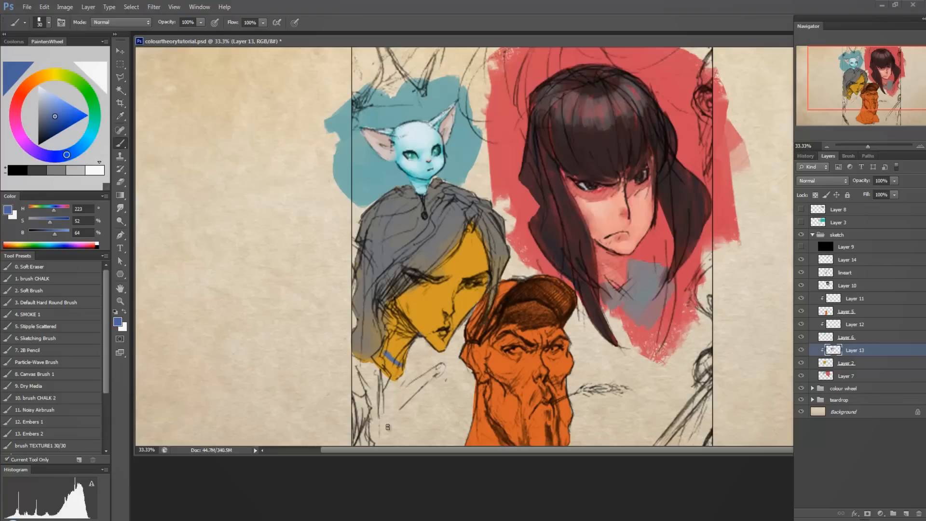
key(ctrl+alt+z)
key(ctrl+alt+z)
Darken the grey-haired woman's hair with strands of dark blue-grey (H 218, S 20, B 22) around the face, crown and outer edges.
alt+click(359, 276)
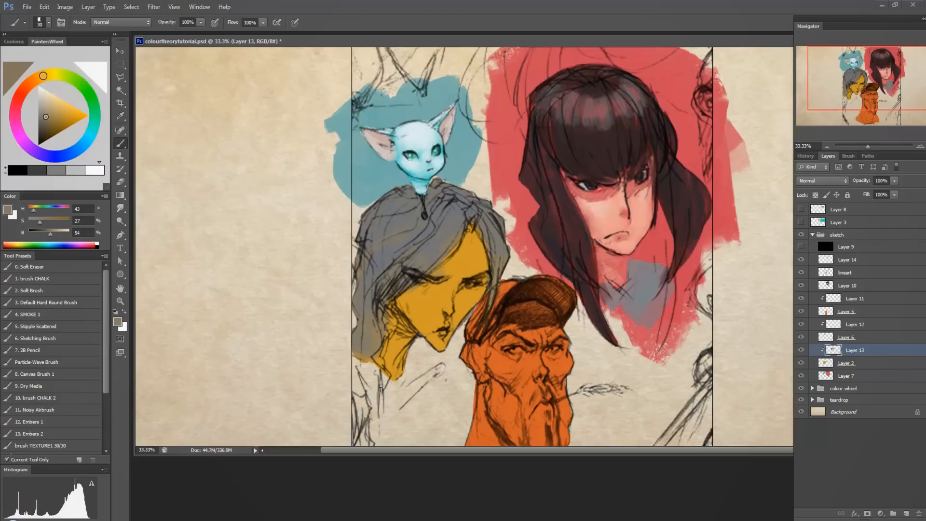
alt+click(459, 207)
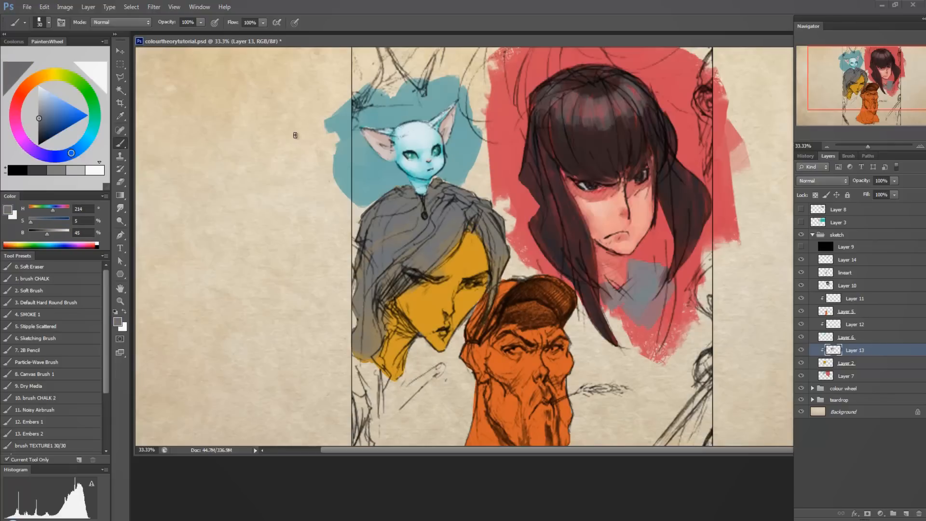
click(41, 134)
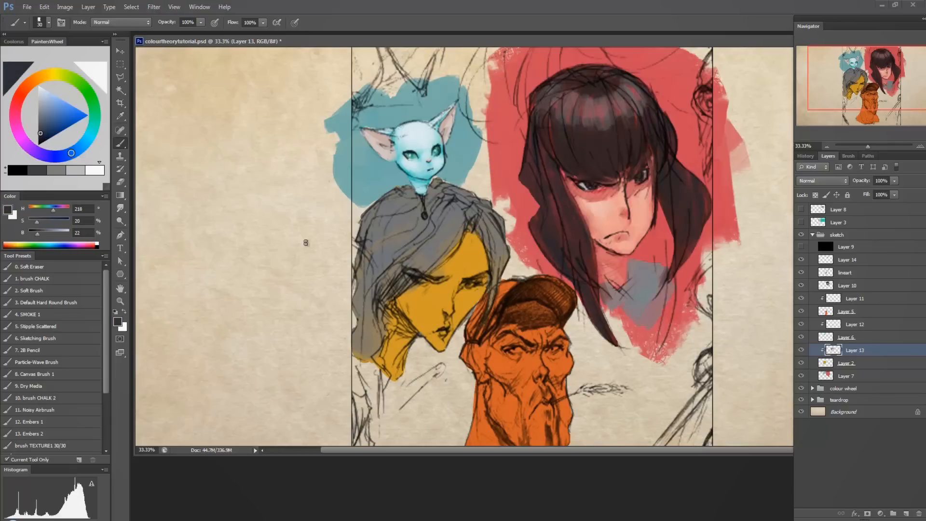
mouse_move(465, 230)
mouse_down()
mouse_move(482, 221)
mouse_move(492, 304)
mouse_up()
drag(455, 215, 378, 318)
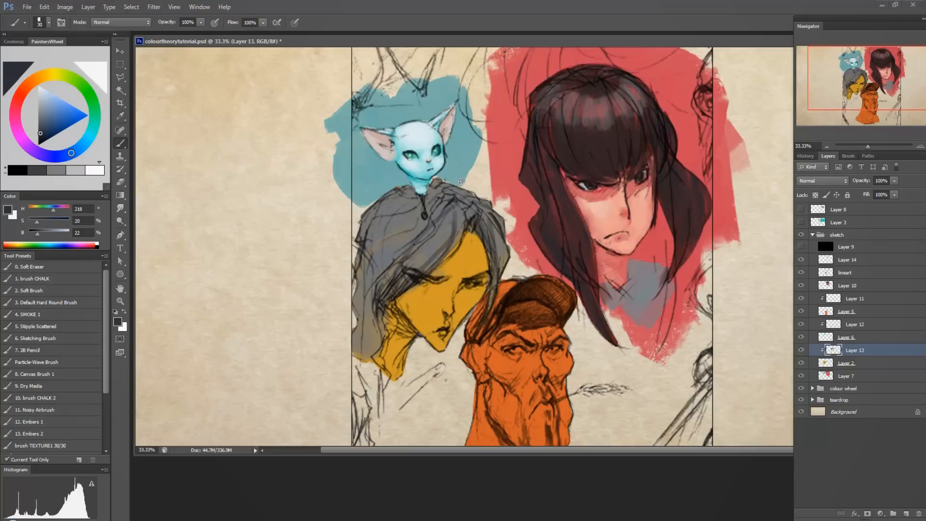
mouse_move(460, 186)
mouse_down()
mouse_move(394, 271)
mouse_move(408, 250)
mouse_move(370, 346)
mouse_move(365, 247)
mouse_move(351, 266)
mouse_move(441, 213)
mouse_move(360, 243)
mouse_move(372, 213)
mouse_move(404, 203)
mouse_move(507, 271)
mouse_up()
mouse_move(485, 207)
mouse_down()
mouse_move(432, 189)
mouse_move(443, 181)
mouse_move(467, 201)
mouse_move(402, 196)
mouse_move(362, 232)
mouse_move(434, 203)
mouse_move(367, 260)
mouse_move(381, 251)
mouse_move(376, 313)
mouse_move(401, 273)
mouse_move(386, 342)
mouse_move(374, 323)
mouse_move(369, 356)
mouse_move(359, 333)
mouse_move(354, 351)
mouse_up()
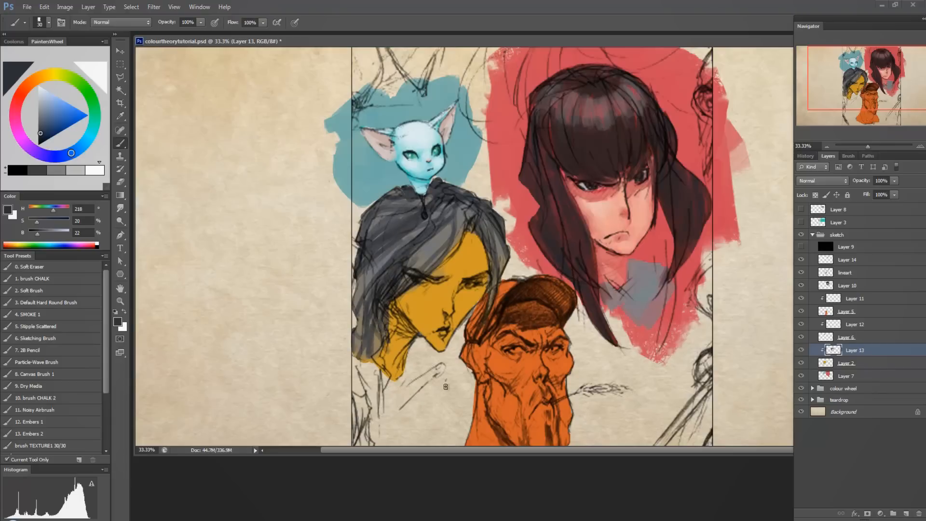
Paint the grey-haired woman's yellow face with a larger brush in brown (H 39, S 69, B 45), derived from the sampled skin yellow.
alt+click(430, 298)
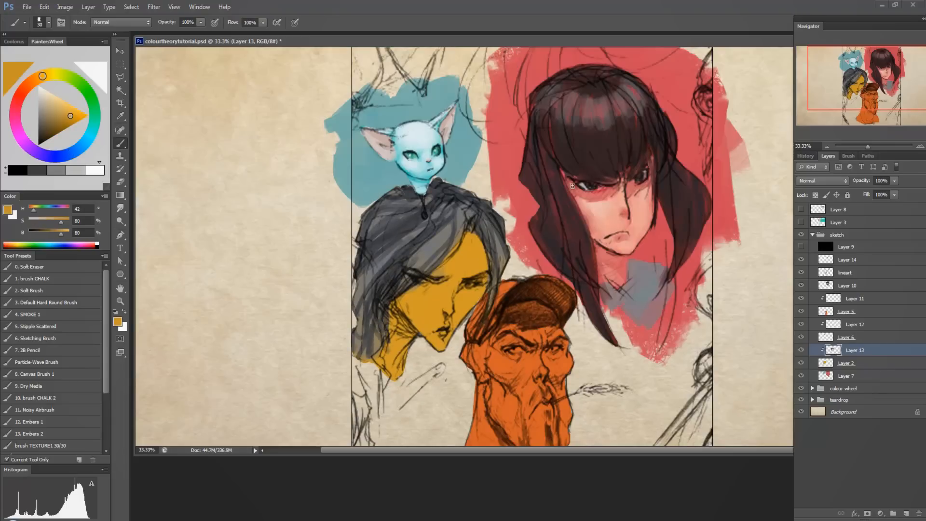
mouse_move(42, 78)
mouse_down()
mouse_move(51, 74)
mouse_move(43, 75)
mouse_move(54, 128)
mouse_up()
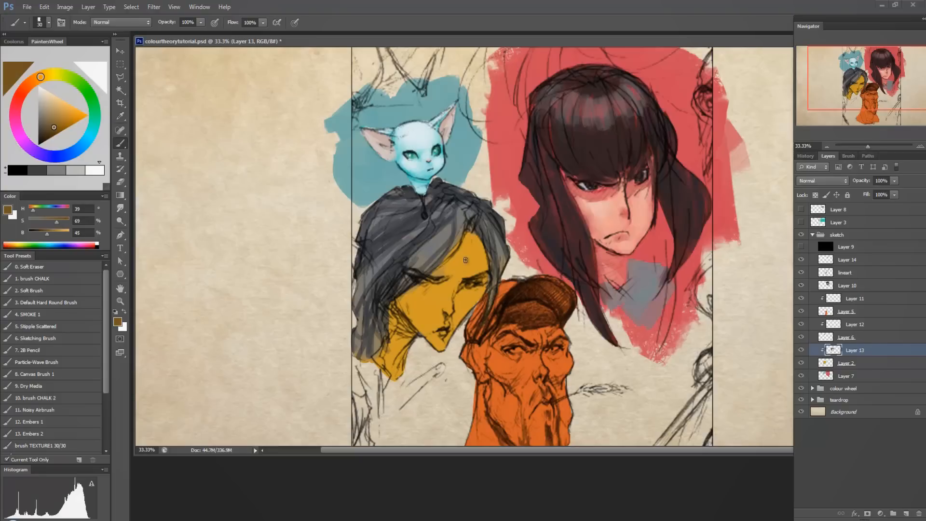
key(bracketright)
key(bracketright)
key(bracketright)
key(bracketright)
mouse_move(468, 247)
mouse_down()
mouse_move(449, 270)
mouse_move(478, 254)
mouse_move(473, 261)
mouse_move(464, 247)
mouse_move(449, 267)
mouse_move(478, 257)
mouse_move(450, 295)
mouse_move(434, 300)
mouse_move(434, 291)
mouse_move(417, 305)
mouse_move(431, 312)
mouse_move(439, 288)
mouse_move(434, 305)
mouse_move(455, 277)
mouse_move(446, 312)
mouse_move(463, 310)
mouse_move(462, 296)
mouse_move(469, 302)
mouse_move(456, 326)
mouse_move(480, 300)
mouse_move(469, 298)
mouse_move(459, 326)
mouse_move(407, 297)
mouse_move(443, 345)
mouse_move(417, 312)
mouse_move(444, 315)
mouse_move(443, 323)
mouse_move(407, 295)
mouse_move(409, 303)
mouse_move(441, 349)
mouse_move(484, 292)
mouse_move(473, 281)
mouse_move(410, 298)
mouse_move(449, 273)
mouse_move(437, 276)
mouse_move(469, 238)
mouse_move(453, 302)
mouse_move(407, 326)
mouse_move(395, 315)
mouse_move(396, 377)
mouse_move(394, 314)
mouse_move(377, 364)
mouse_move(404, 327)
mouse_up()
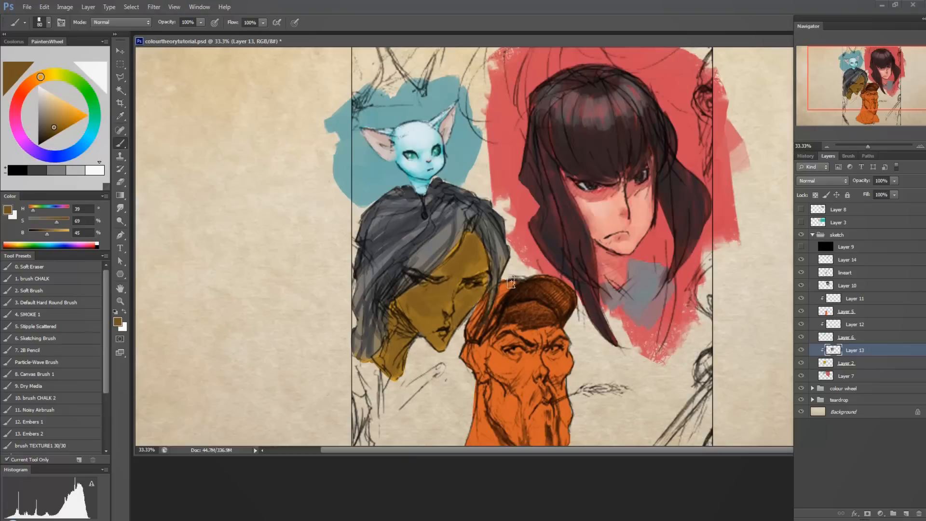
Shade the grey-haired woman's neck beneath the jaw in a redder dark brown (H 23, S 57, B 18).
alt+click(402, 333)
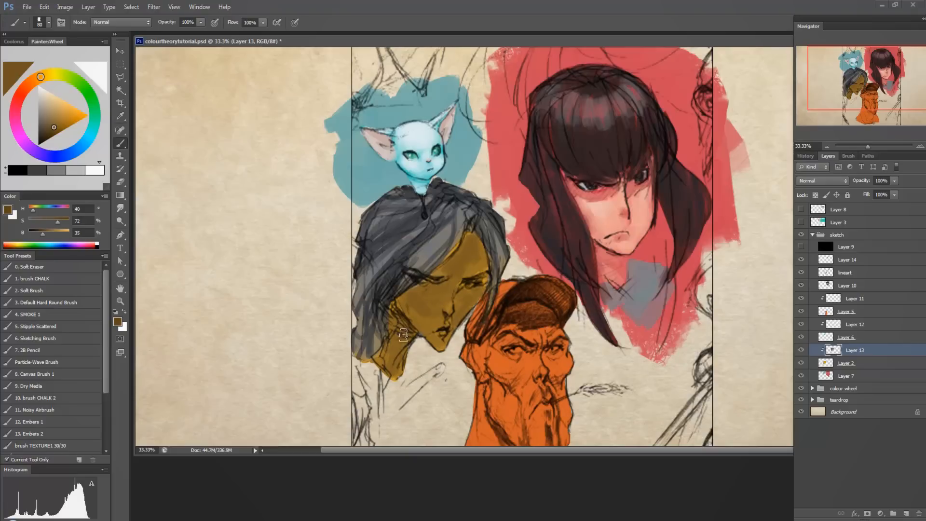
click(44, 133)
drag(40, 79, 33, 83)
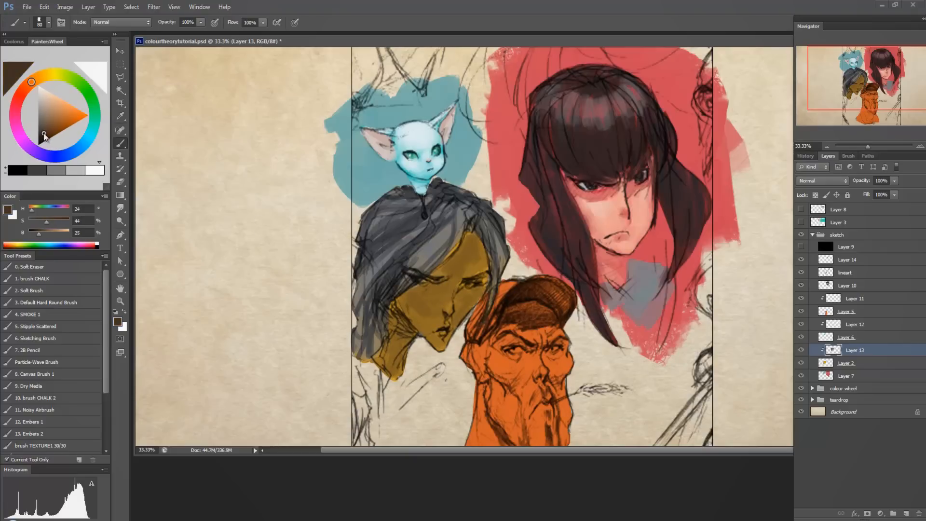
drag(44, 134, 43, 137)
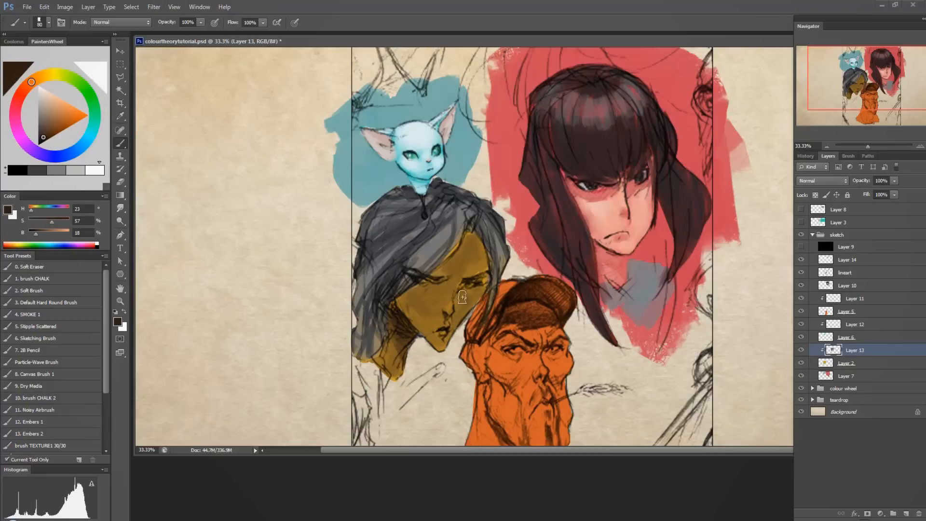
Refine the shading of the grey-haired woman's face with a smaller brush, using browns sampled from the skin (H 39–41, S 70–74, B 47–58).
key(bracketleft)
key(bracketleft)
key(bracketleft)
key(bracketleft)
alt+click(477, 263)
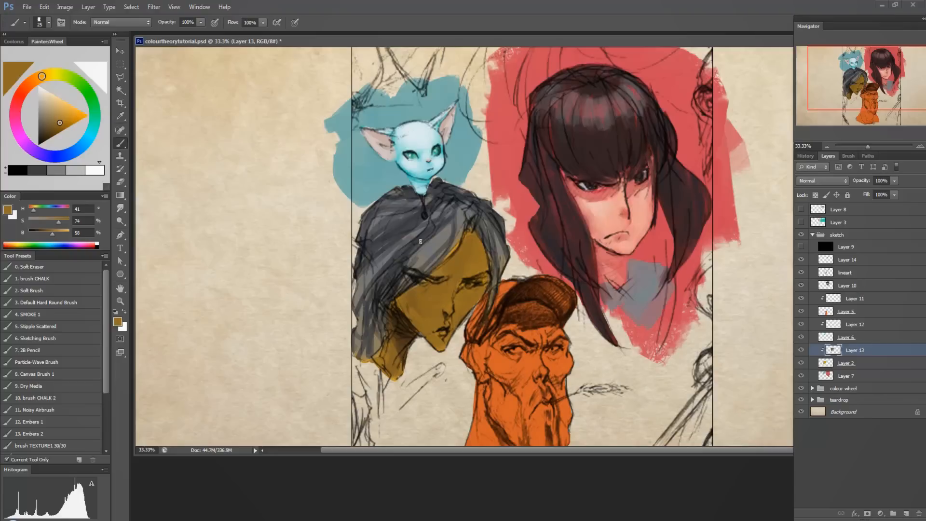
alt+click(423, 304)
alt+click(418, 303)
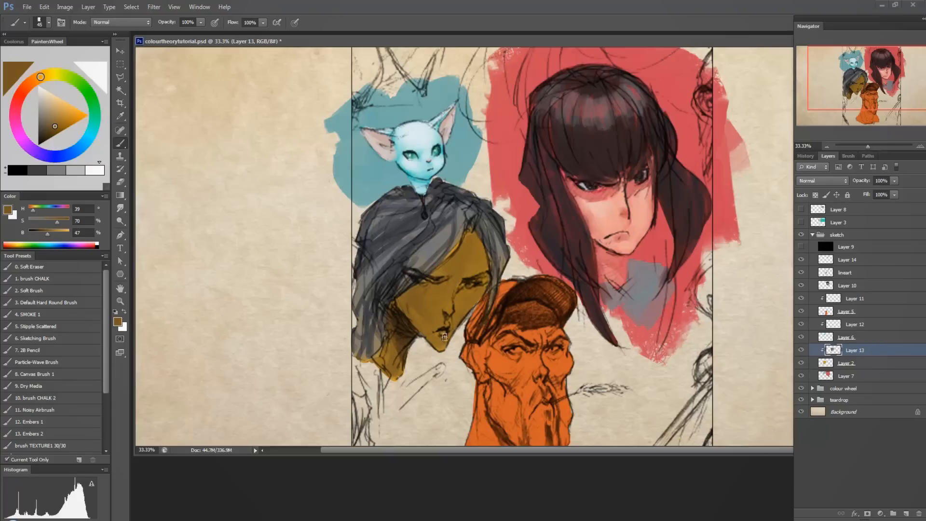
alt+click(477, 250)
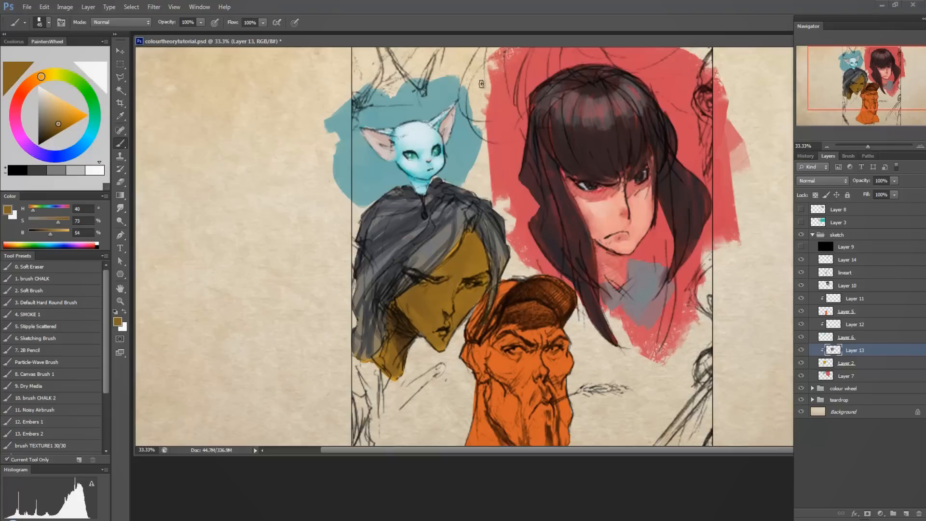
Paint lighter areas on the grey-haired woman's forehead and cheek, starting from a desaturated pale tan (H 36, S 27, B 89).
drag(62, 122, 62, 111)
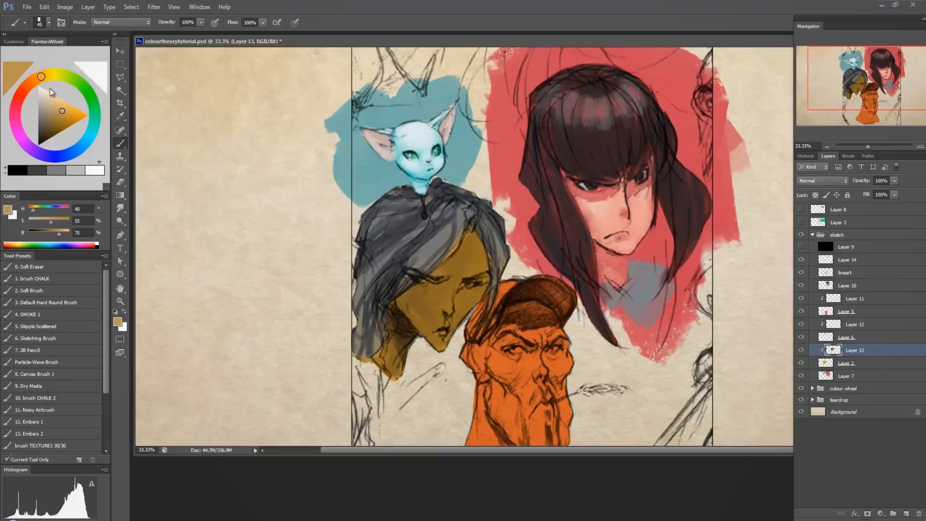
mouse_move(45, 76)
mouse_down()
mouse_move(31, 85)
mouse_move(50, 98)
mouse_up()
click(40, 77)
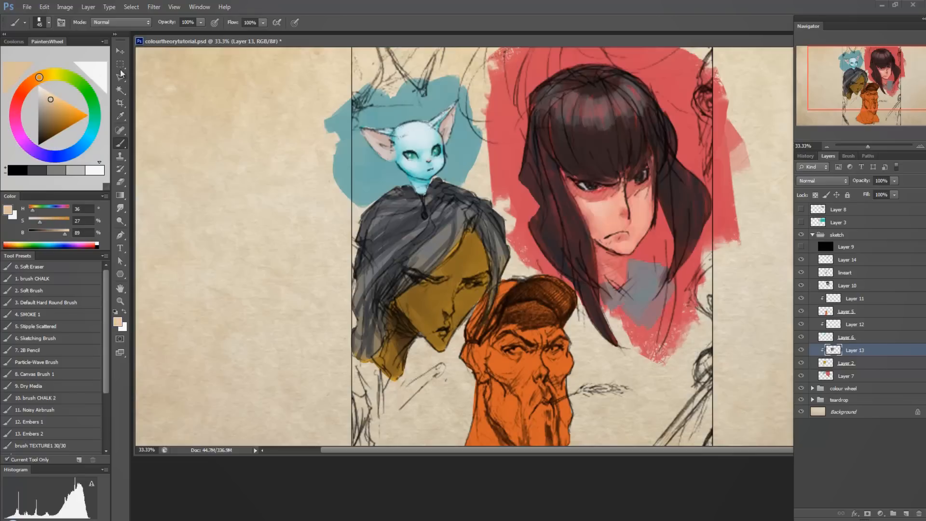
alt+click(468, 250)
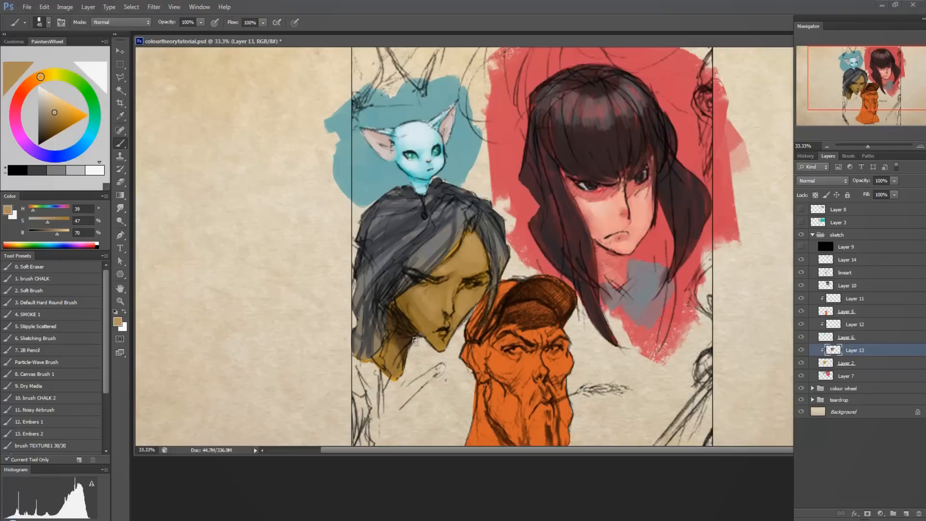
Blend the grey-haired woman's cheek with sampled browns and highlight her forehead in pale tan (H 39, S 27, B 89).
alt+click(394, 271)
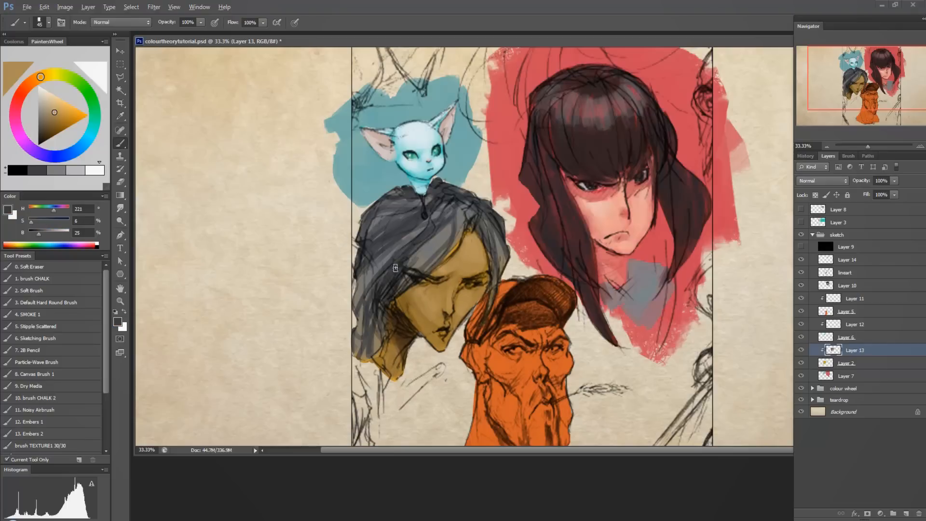
alt+click(410, 304)
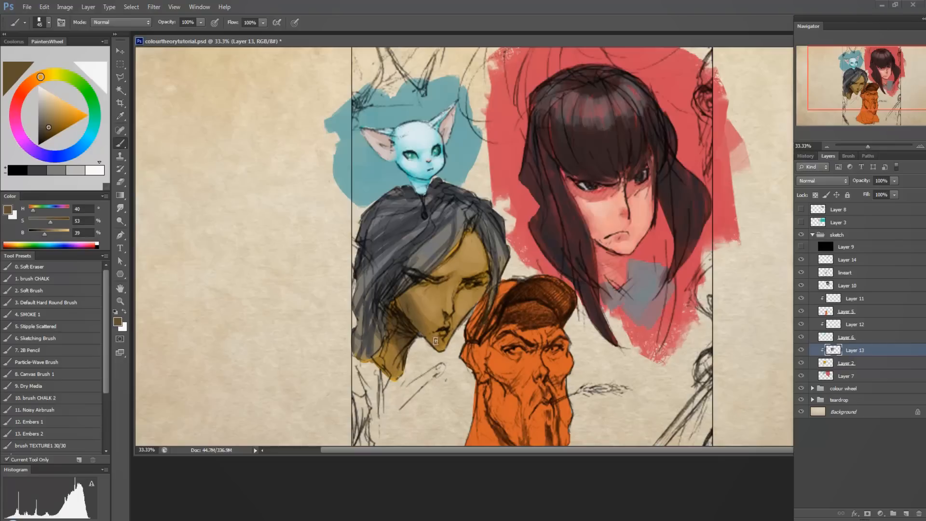
alt+click(427, 321)
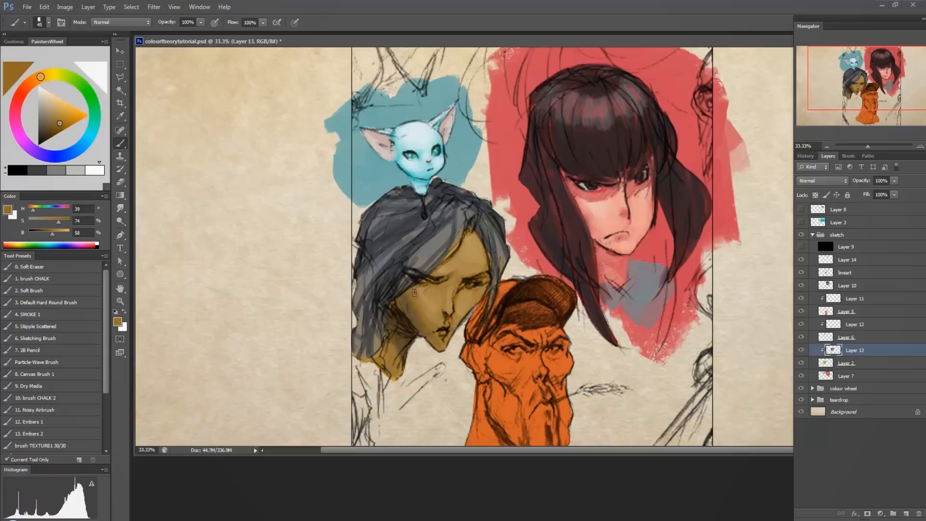
alt+click(421, 315)
alt+click(467, 258)
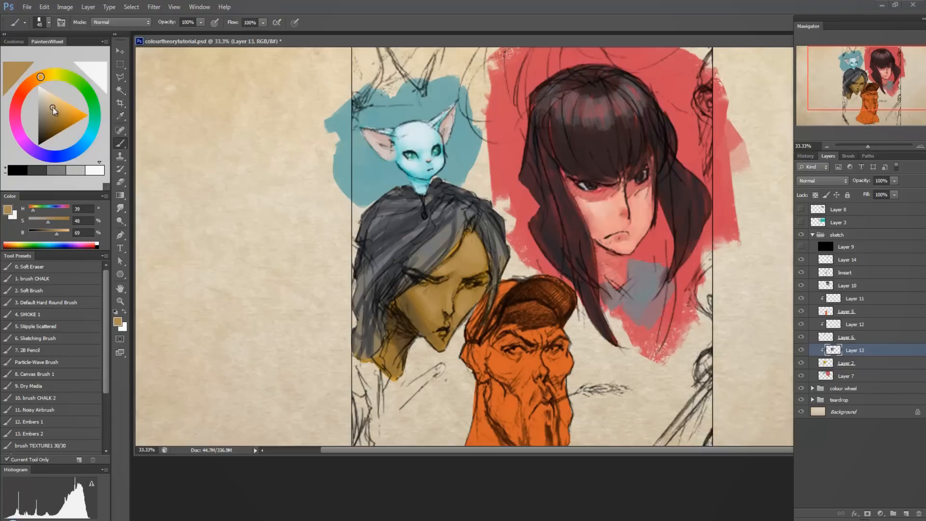
drag(53, 107, 51, 100)
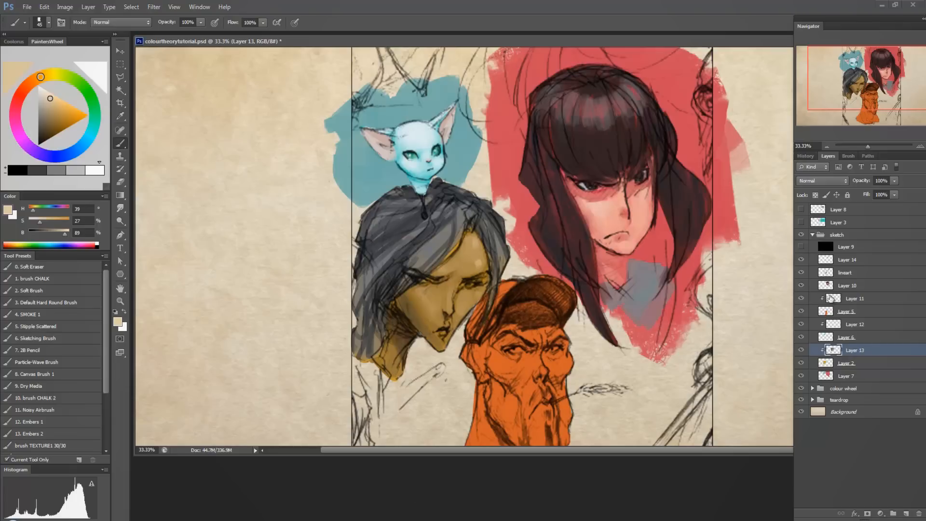
Paint a yellow backdrop around the grey-haired woman on Layer 7, using her flat base colour (H 42, S 80, B 80) sampled with Layer 13 temporarily hidden.
click(800, 350)
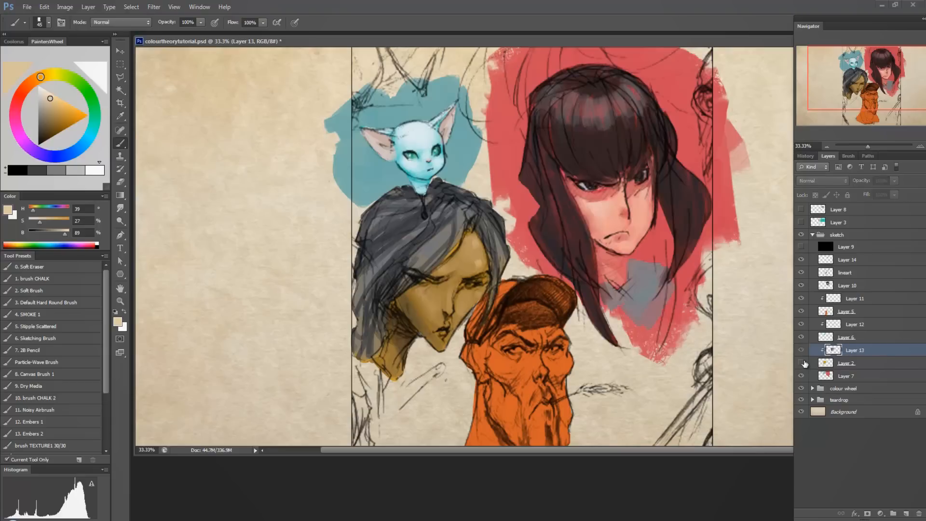
click(802, 364)
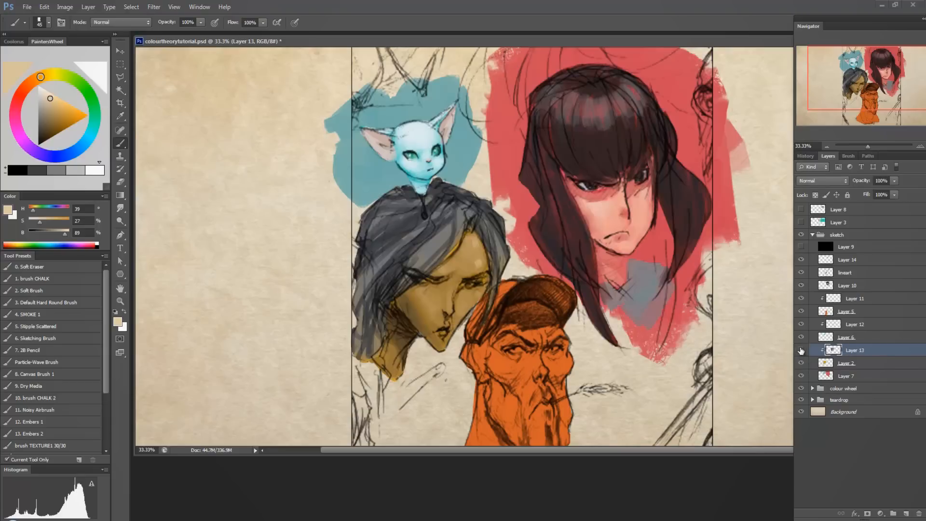
click(826, 362)
alt+click(469, 253)
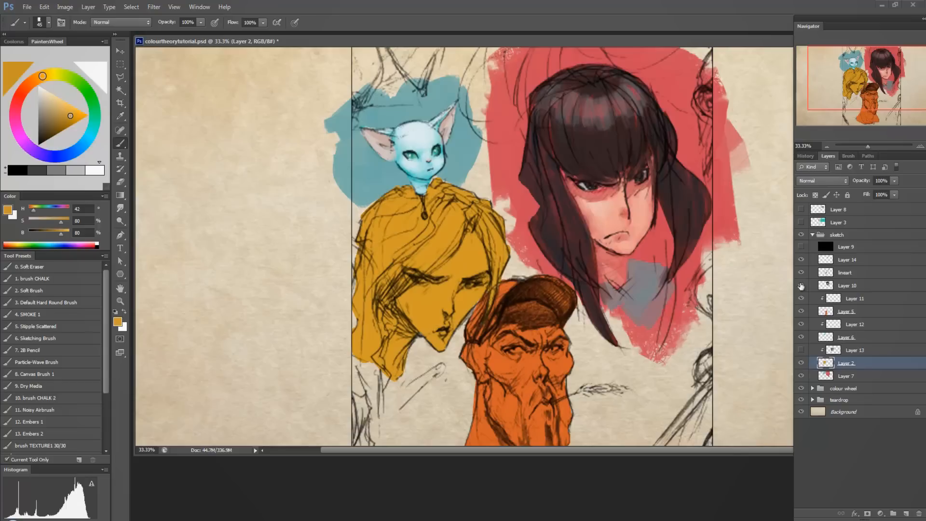
click(801, 349)
click(841, 376)
mouse_move(412, 341)
mouse_down()
mouse_move(429, 370)
mouse_move(420, 327)
mouse_move(410, 362)
mouse_move(444, 346)
mouse_move(478, 297)
mouse_move(444, 369)
mouse_up()
mouse_move(362, 318)
mouse_down()
mouse_move(361, 224)
mouse_move(353, 245)
mouse_move(380, 209)
mouse_move(361, 213)
mouse_move(346, 327)
mouse_move(341, 304)
mouse_move(347, 343)
mouse_up()
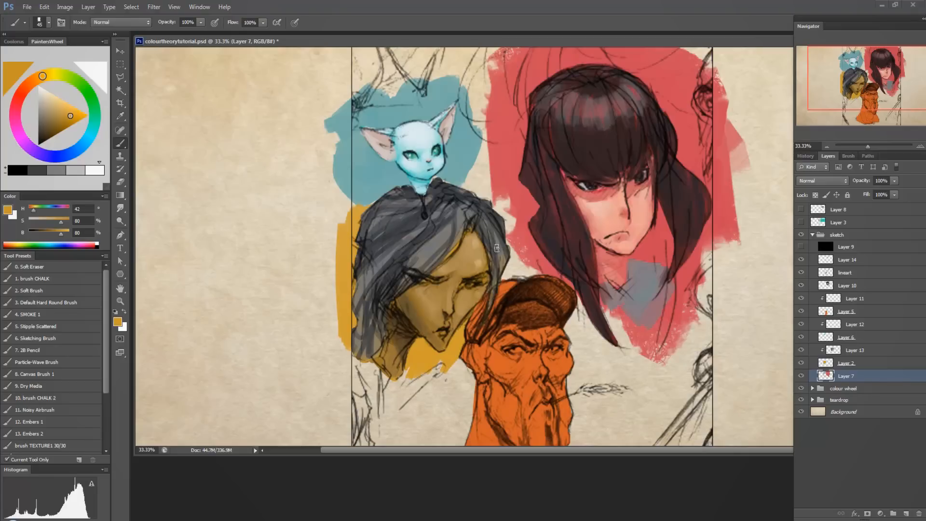
mouse_move(497, 247)
mouse_down()
mouse_move(507, 270)
mouse_move(513, 248)
mouse_move(516, 272)
mouse_move(486, 197)
mouse_move(468, 183)
mouse_move(468, 202)
mouse_move(488, 189)
mouse_move(515, 239)
mouse_move(505, 213)
mouse_move(510, 251)
mouse_up()
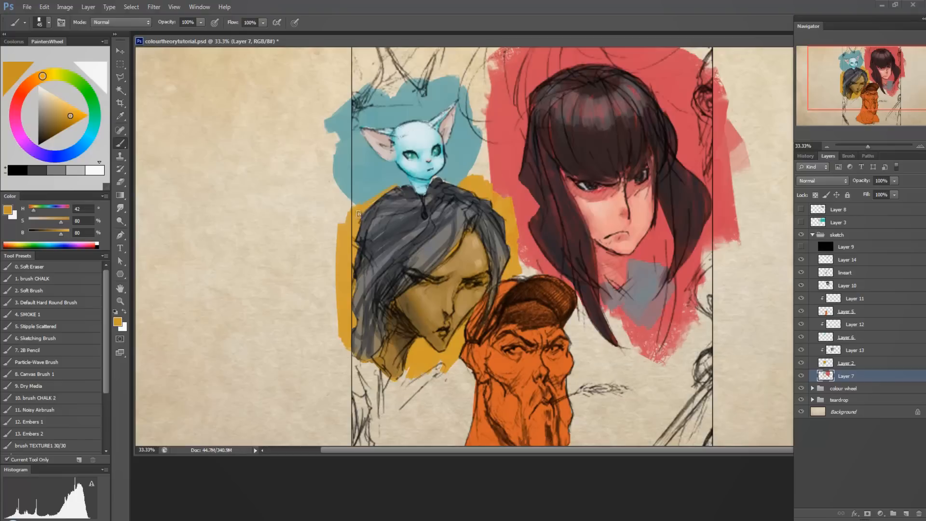
mouse_move(358, 215)
mouse_down()
mouse_move(337, 276)
mouse_move(359, 320)
mouse_move(354, 361)
mouse_move(364, 357)
mouse_move(408, 390)
mouse_up()
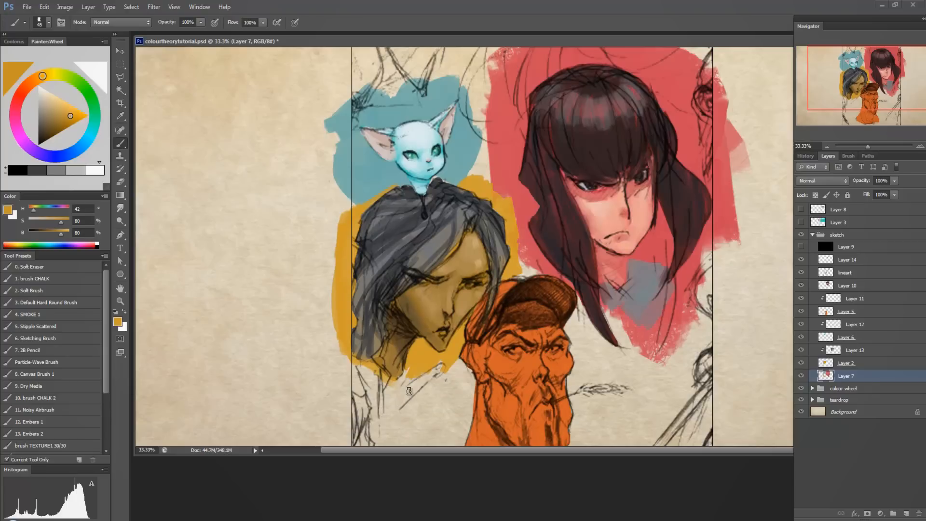
Try white backdrop strokes around the capped man on Layer 7 with a 200-size brush, and undo them.
scroll(566, 255, down, 3)
drag(46, 92, 67, 58)
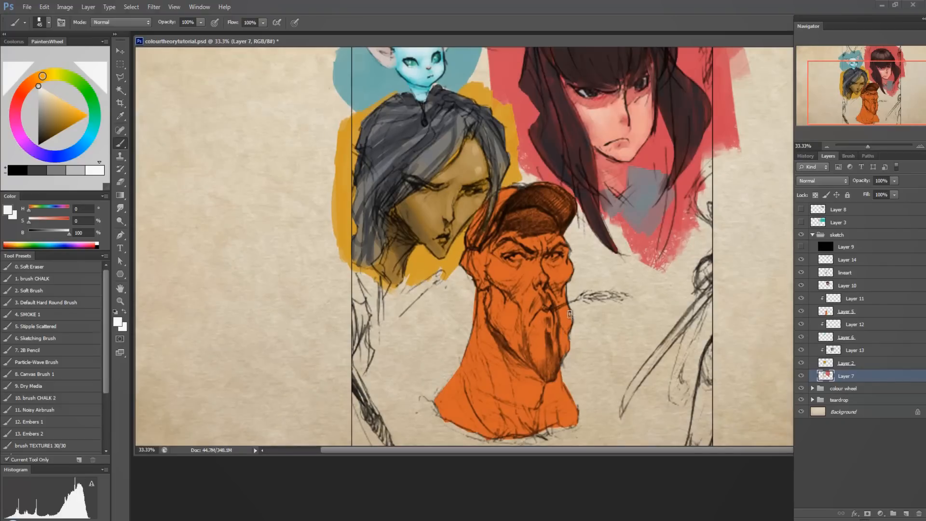
key(bracketright)
key(bracketright)
key(bracketright)
key(bracketright)
key(bracketright)
key(bracketright)
key(bracketright)
key(bracketright)
key(bracketright)
key(bracketright)
drag(597, 295, 598, 317)
mouse_move(475, 303)
mouse_down()
mouse_move(432, 374)
mouse_move(439, 343)
mouse_move(424, 328)
mouse_up()
mouse_move(477, 277)
mouse_down()
mouse_move(471, 202)
mouse_move(472, 212)
mouse_move(410, 220)
mouse_move(592, 171)
mouse_move(656, 134)
mouse_move(627, 186)
mouse_move(546, 247)
mouse_move(678, 164)
mouse_up()
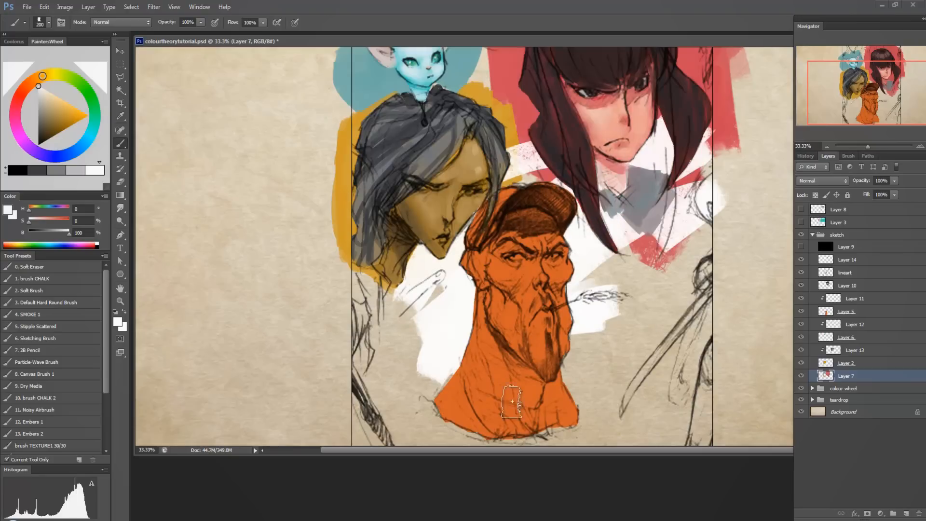
key(ctrl+z)
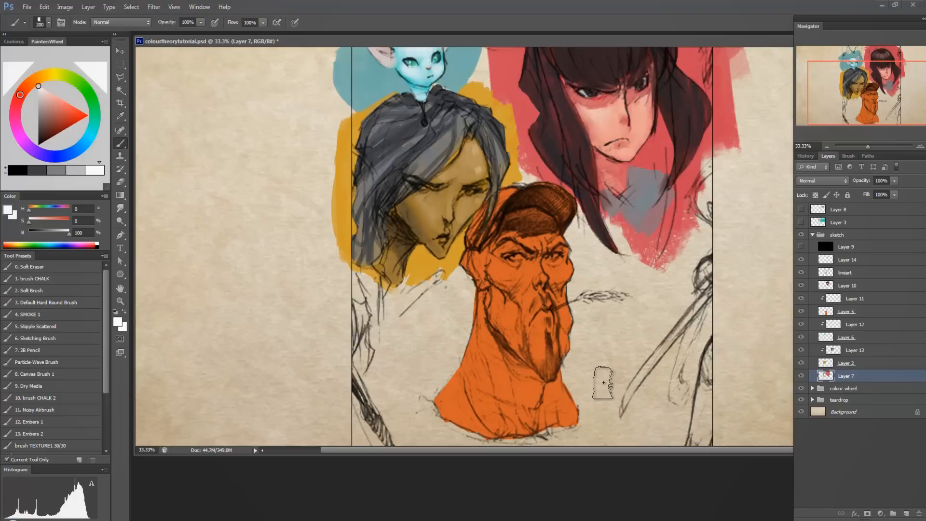
Paint a broad backdrop around the capped man on Layer 7 in his sampled orange (H 18, S 80, B 80).
alt+click(529, 390)
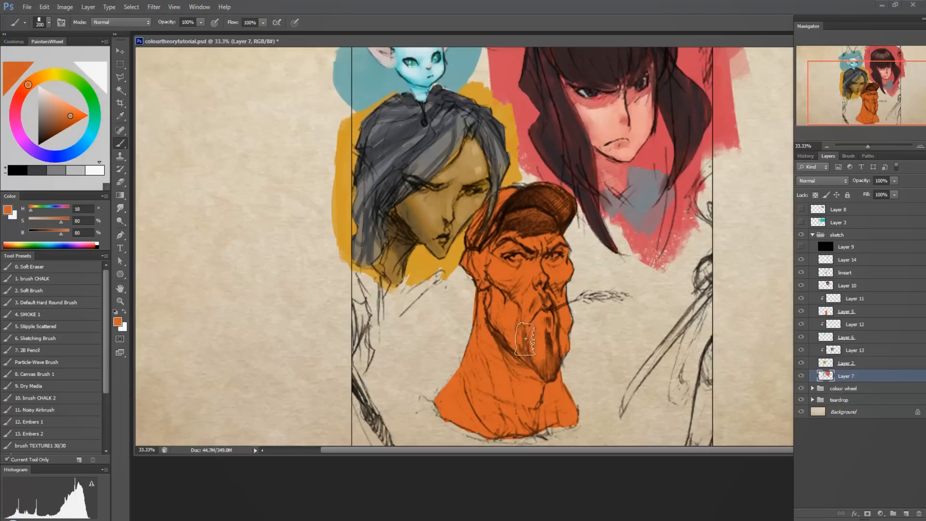
mouse_move(470, 308)
mouse_down()
mouse_move(452, 382)
mouse_move(436, 378)
mouse_move(429, 338)
mouse_move(443, 314)
mouse_move(449, 332)
mouse_move(421, 330)
mouse_move(574, 289)
mouse_move(581, 270)
mouse_move(622, 328)
mouse_move(535, 202)
mouse_move(469, 303)
mouse_move(427, 309)
mouse_move(405, 376)
mouse_move(448, 409)
mouse_up()
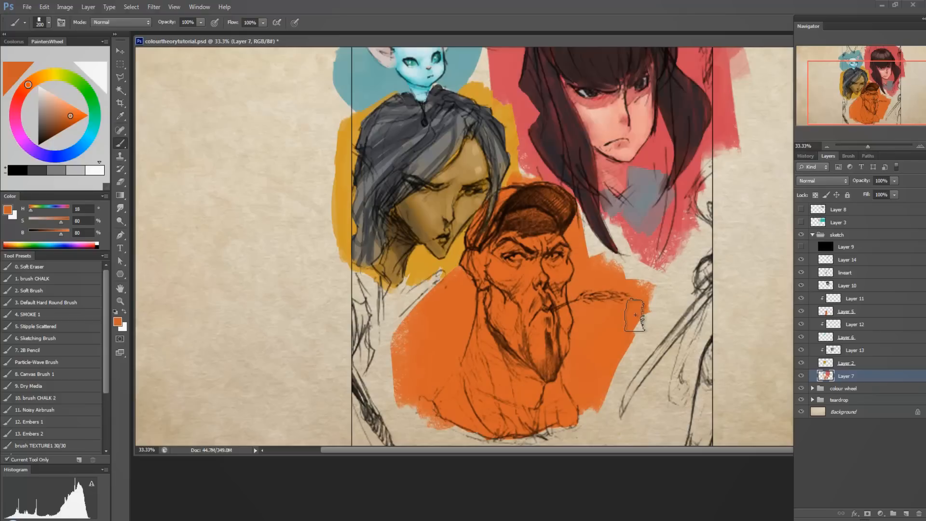
Paint the grey-haired woman's eye whites on Layer 13 in a very pale, barely saturated blue with a 15-size brush.
click(855, 350)
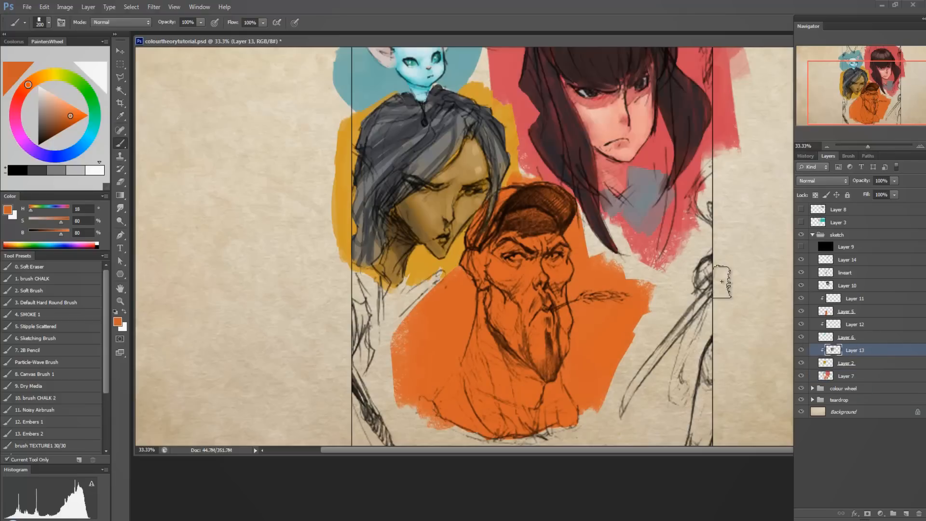
alt+click(430, 206)
key(bracketleft)
key(bracketleft)
key(bracketleft)
key(bracketleft)
key(bracketleft)
key(bracketleft)
key(bracketleft)
key(bracketleft)
key(bracketleft)
key(bracketleft)
key(bracketleft)
key(bracketleft)
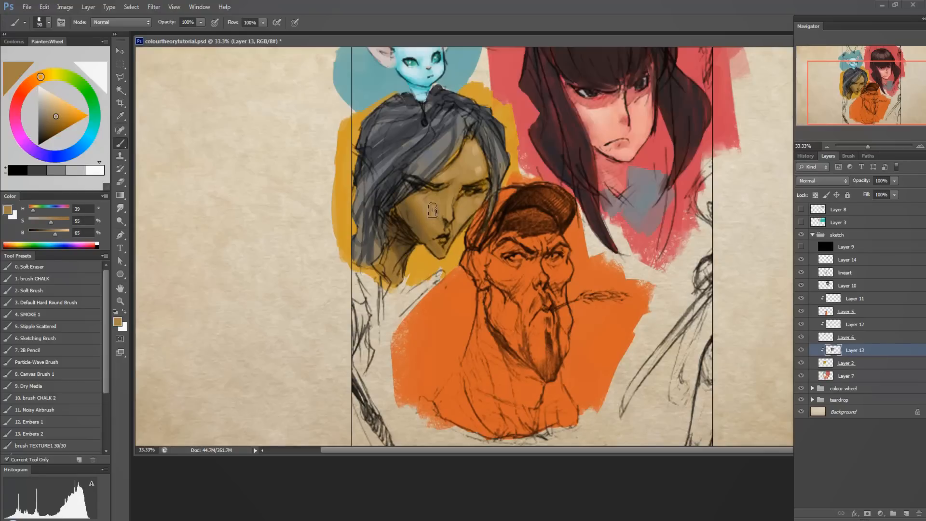
click(46, 95)
click(83, 136)
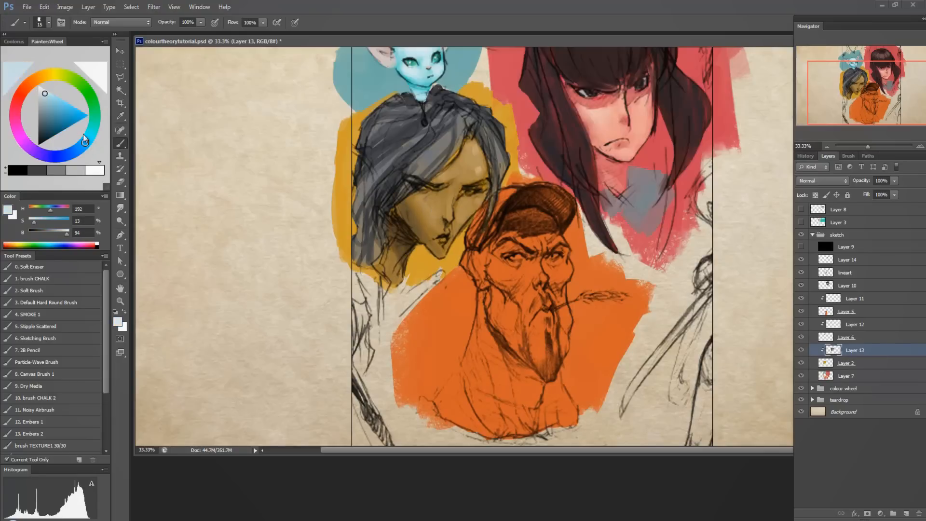
click(40, 95)
Colour the grey-haired woman's lips orange-red (H 12, S 74, B 78) and deepen them with a darker red-brown (H 14, S 73, B 56).
click(25, 89)
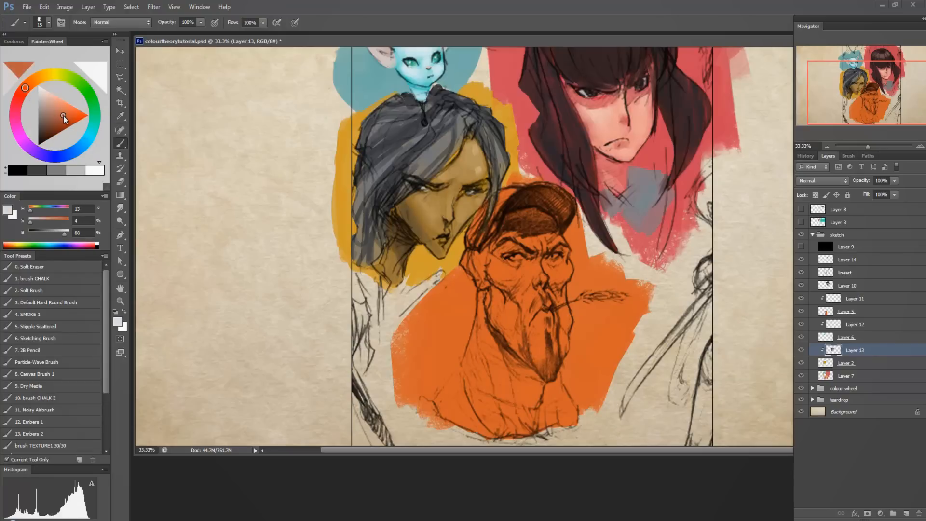
click(65, 114)
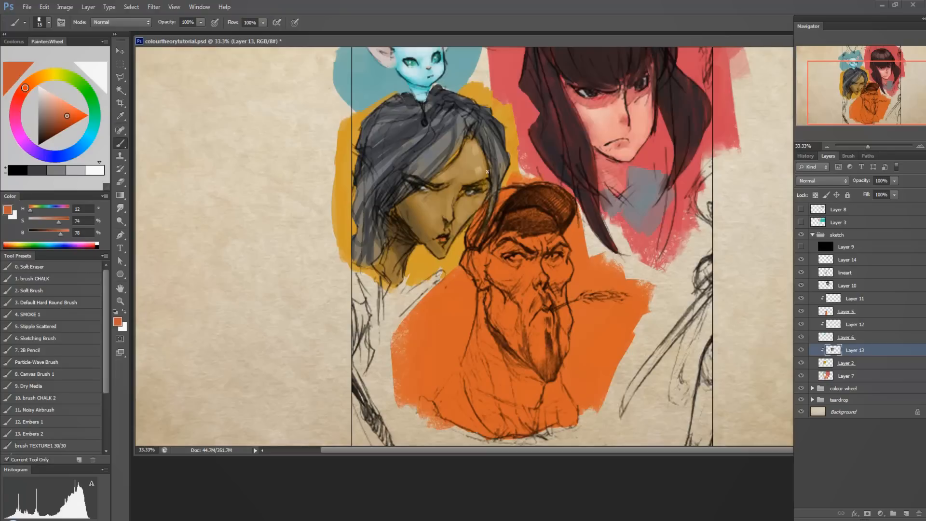
click(46, 76)
click(29, 86)
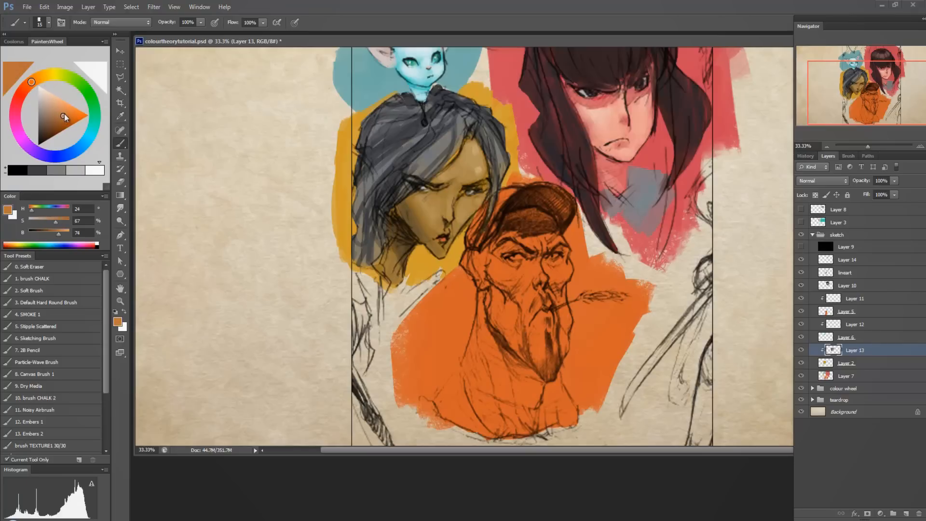
click(60, 124)
click(27, 87)
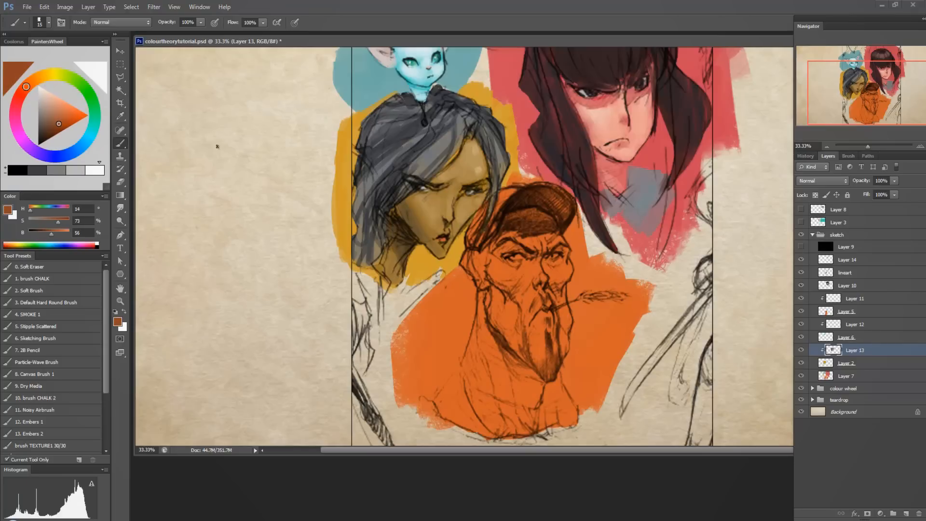
alt+click(438, 233)
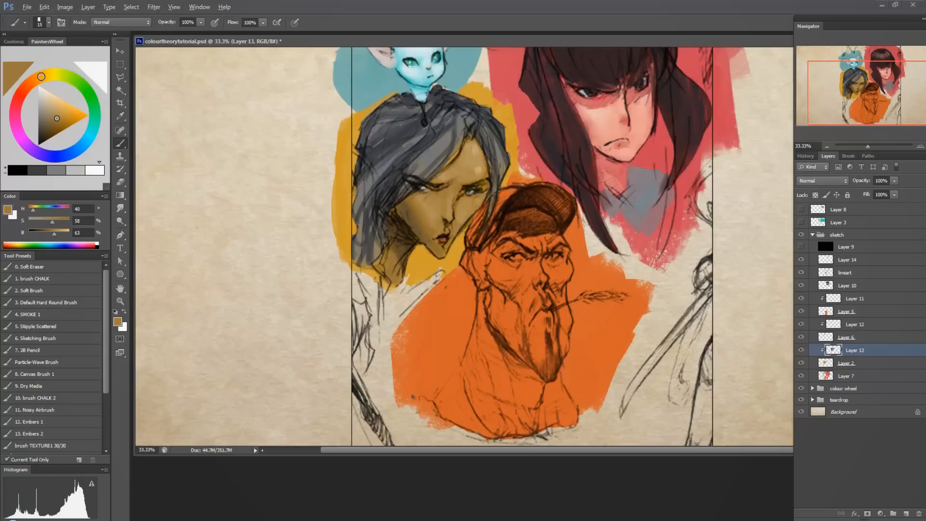
Try a saturated green (H 123, S 79, B 81) on the man's cap, undo it, and make Layer 11 active.
key(alt)
alt+click(503, 203)
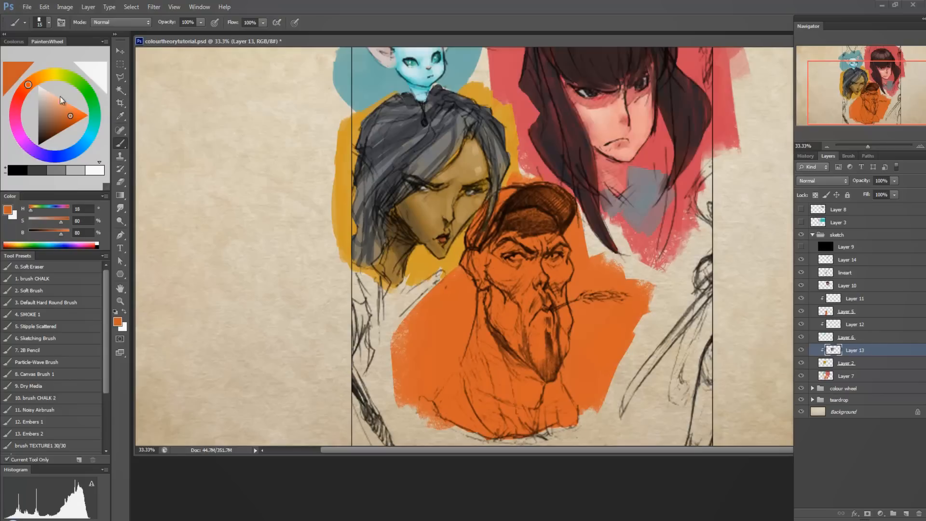
click(87, 91)
drag(89, 92, 91, 97)
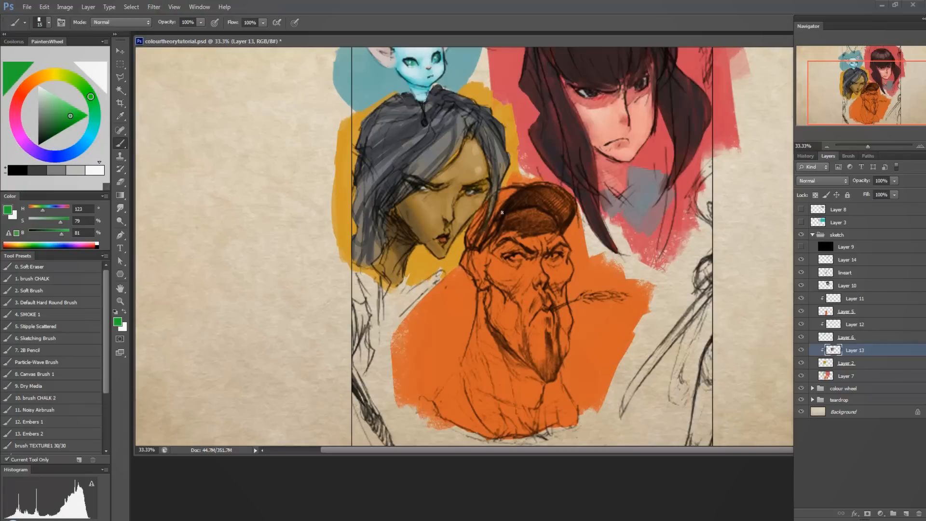
click(861, 299)
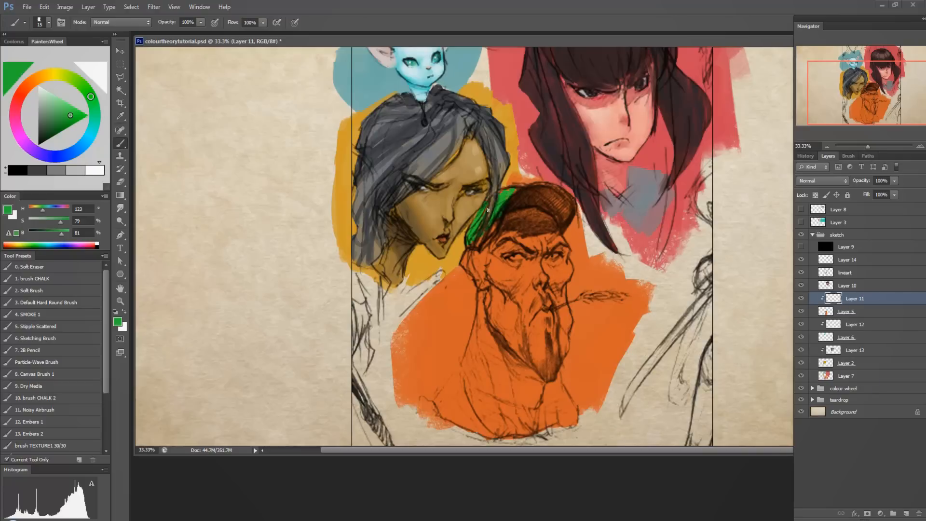
key(ctrl+alt+z)
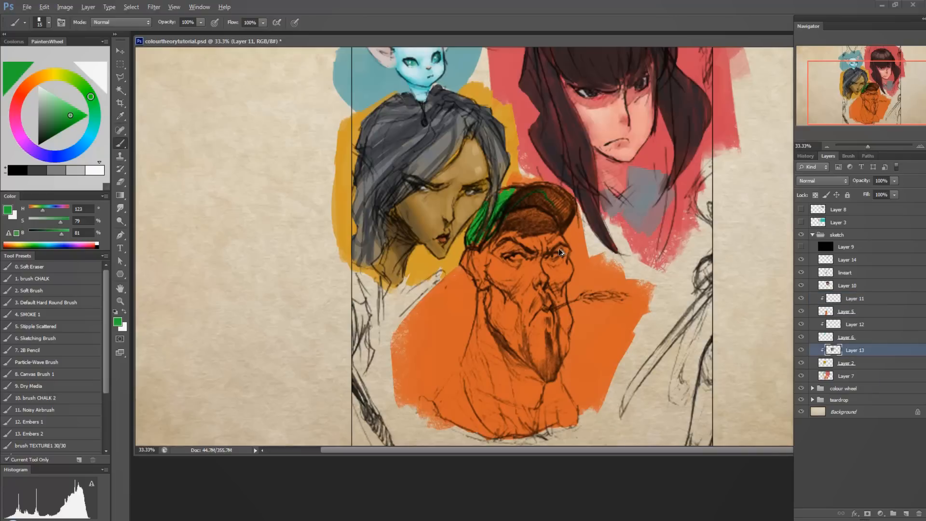
click(863, 299)
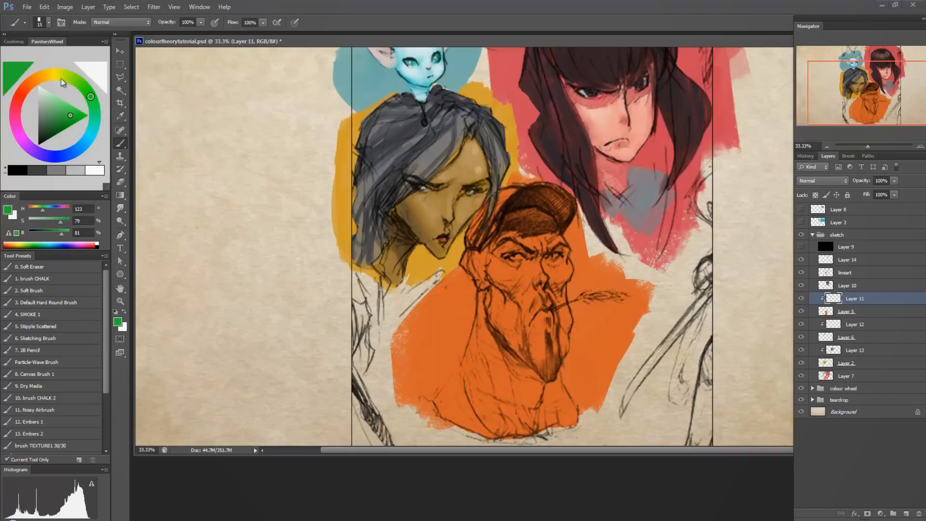
Paint the man's cap in a muted green (H 123, S 34, B 53) and its darker parts in H 111, S 29, B 38.
click(50, 112)
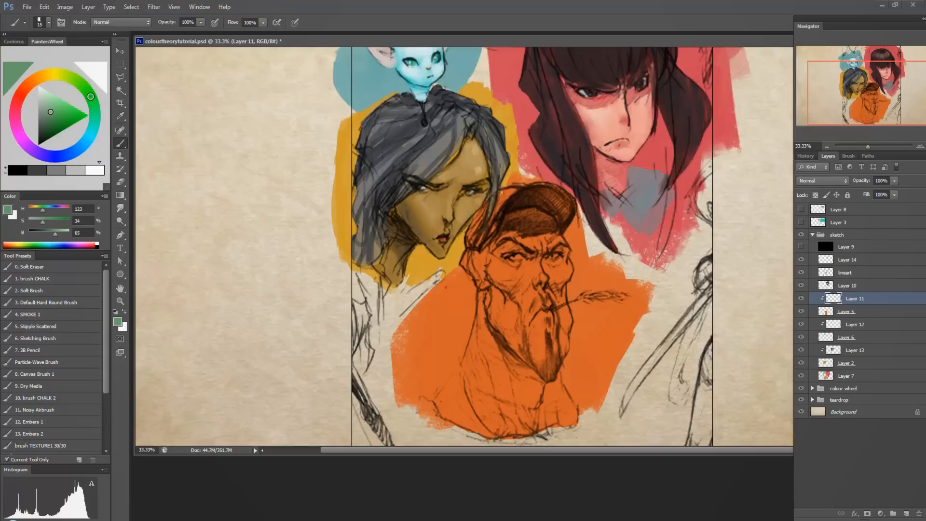
click(47, 119)
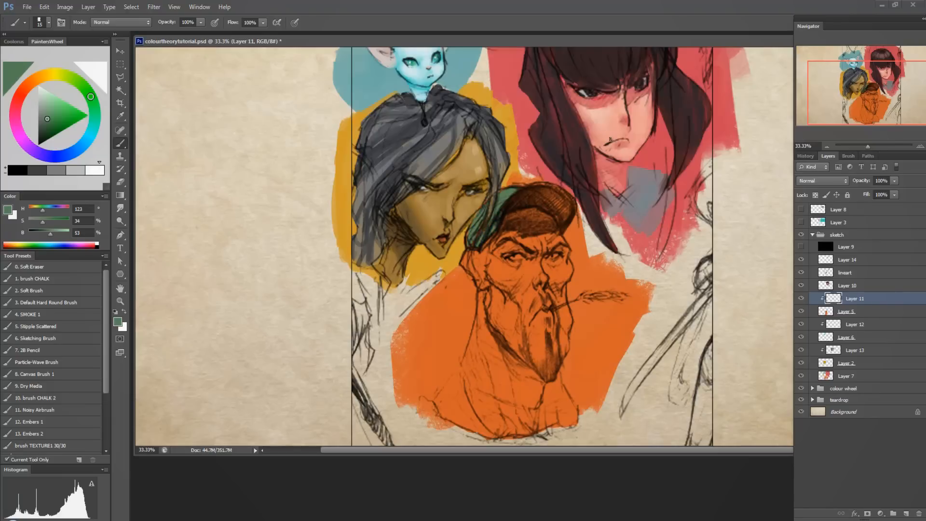
drag(47, 119, 44, 125)
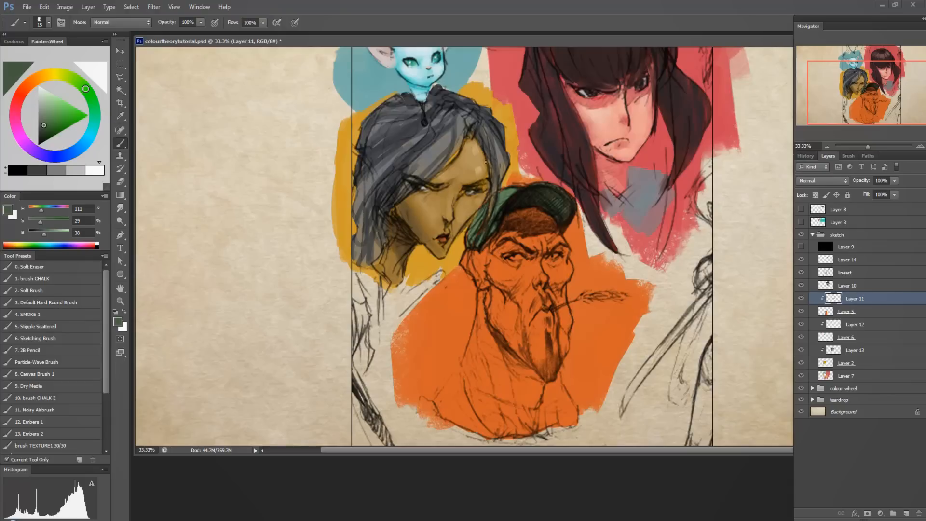
alt+click(472, 223)
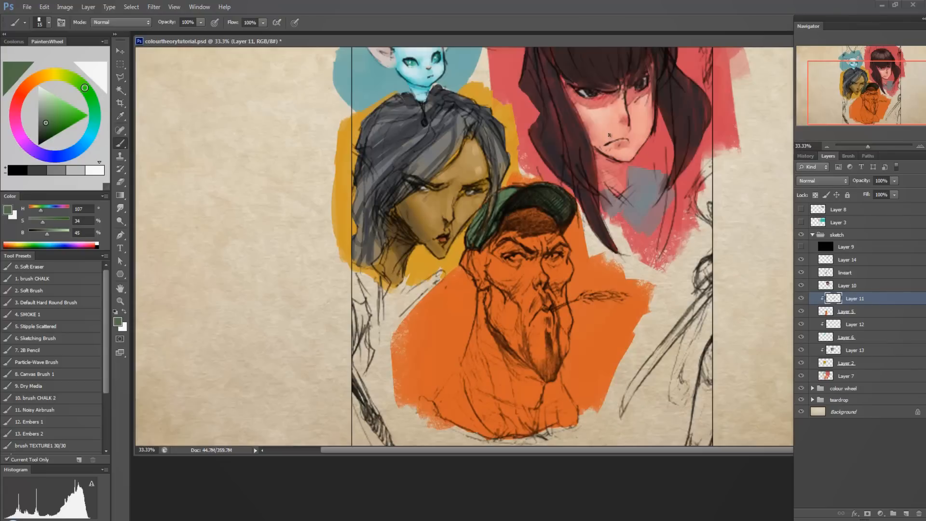
Mix a pale orange skin tone (H 21, S 23, B 89) and check the picture's values in greyscale by briefly showing Layer 9.
click(31, 81)
click(48, 100)
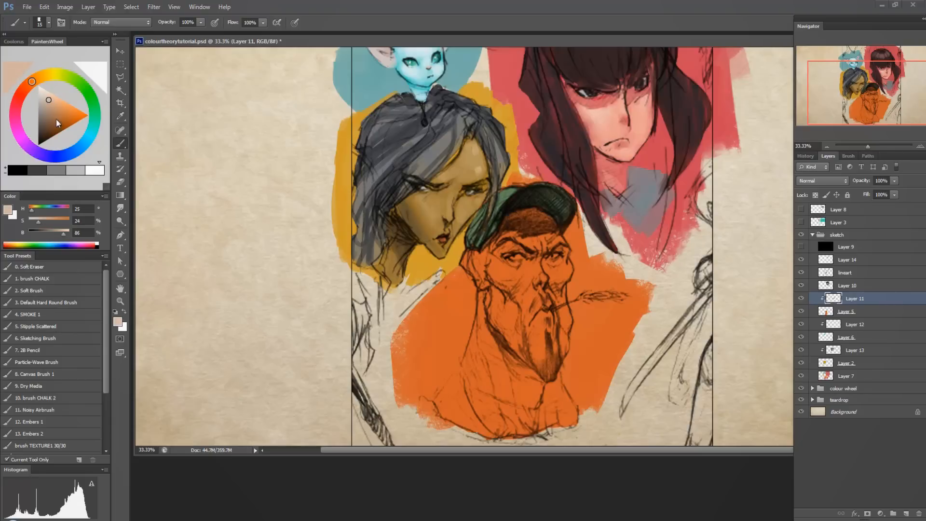
click(45, 98)
click(48, 99)
click(801, 246)
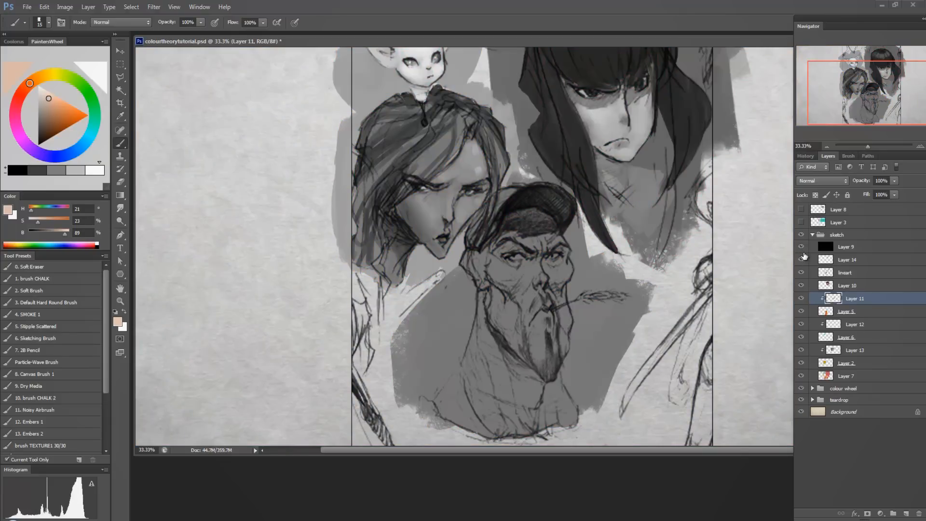
drag(666, 253, 666, 348)
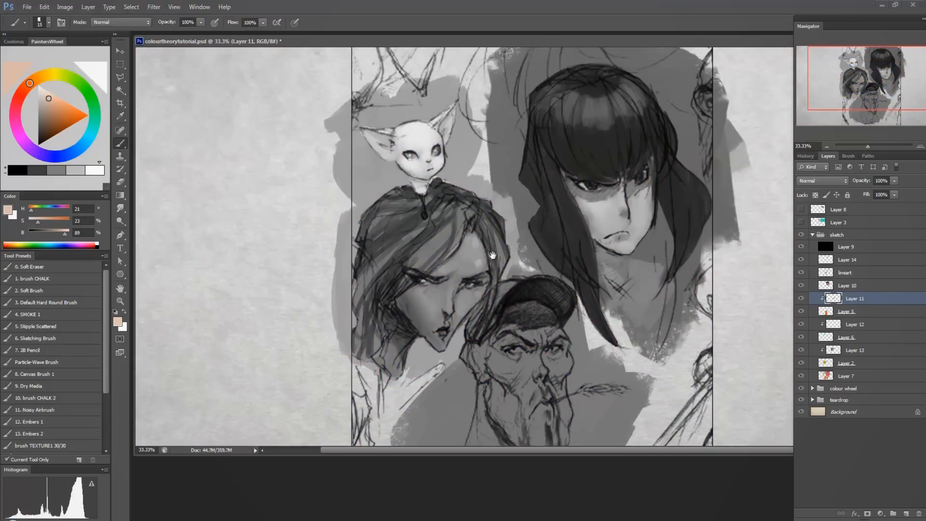
click(801, 246)
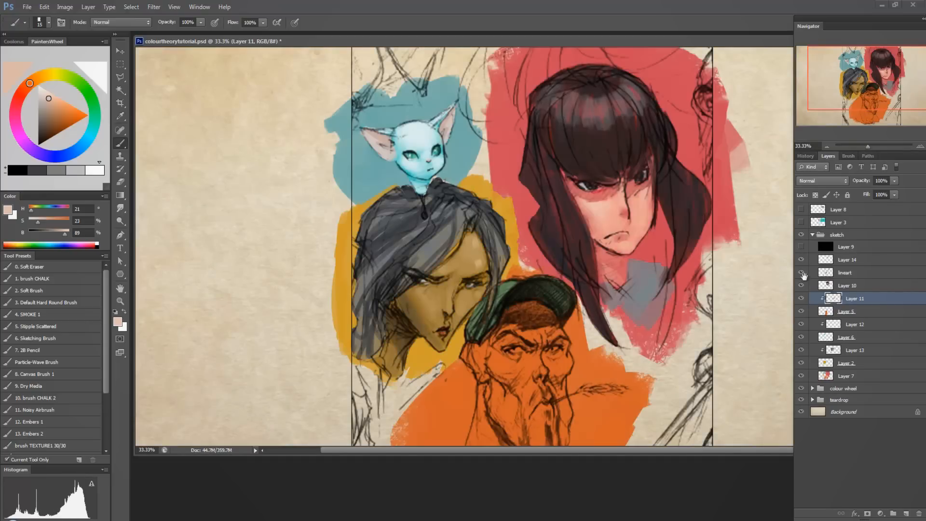
Paint the capped man's face, ear, neck and chin in the pale skin tone on Layer 11 with a 50-size brush.
drag(735, 314, 736, 308)
drag(642, 356, 660, 296)
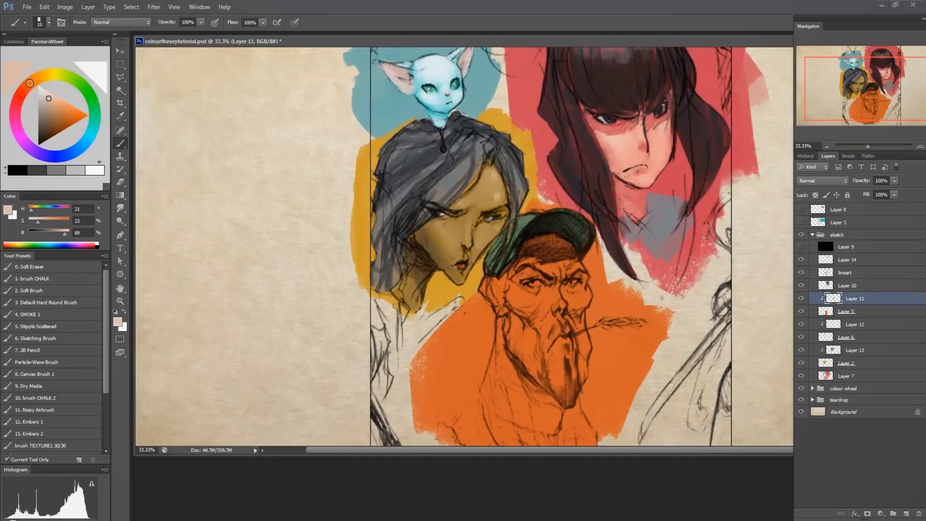
key(])
key(])
key(])
mouse_move(521, 262)
mouse_down()
mouse_move(558, 274)
mouse_move(582, 265)
mouse_move(511, 275)
mouse_move(535, 311)
mouse_move(581, 294)
mouse_move(585, 278)
mouse_move(521, 288)
mouse_move(540, 266)
mouse_move(540, 335)
mouse_move(554, 311)
mouse_move(561, 339)
mouse_move(559, 326)
mouse_move(573, 322)
mouse_move(573, 333)
mouse_move(578, 318)
mouse_move(583, 332)
mouse_move(582, 313)
mouse_up()
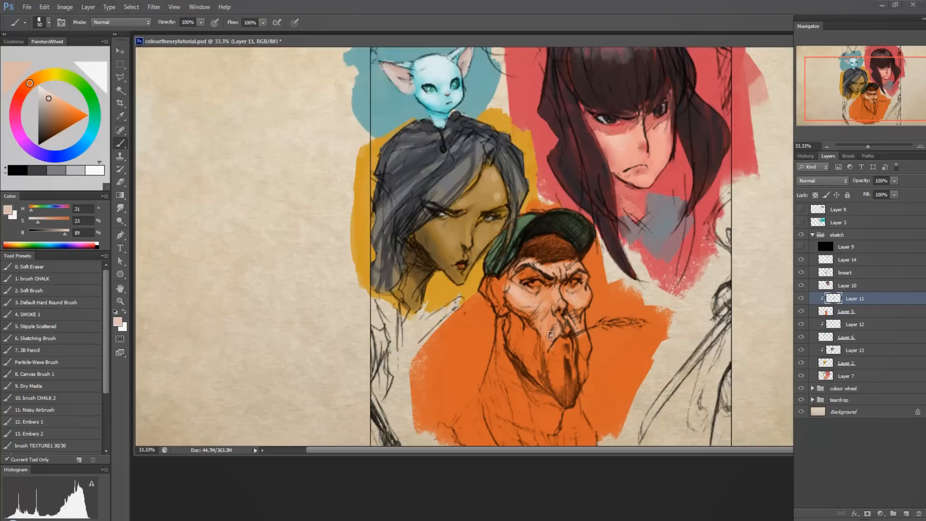
mouse_move(491, 280)
mouse_down()
mouse_move(499, 303)
mouse_move(502, 287)
mouse_up()
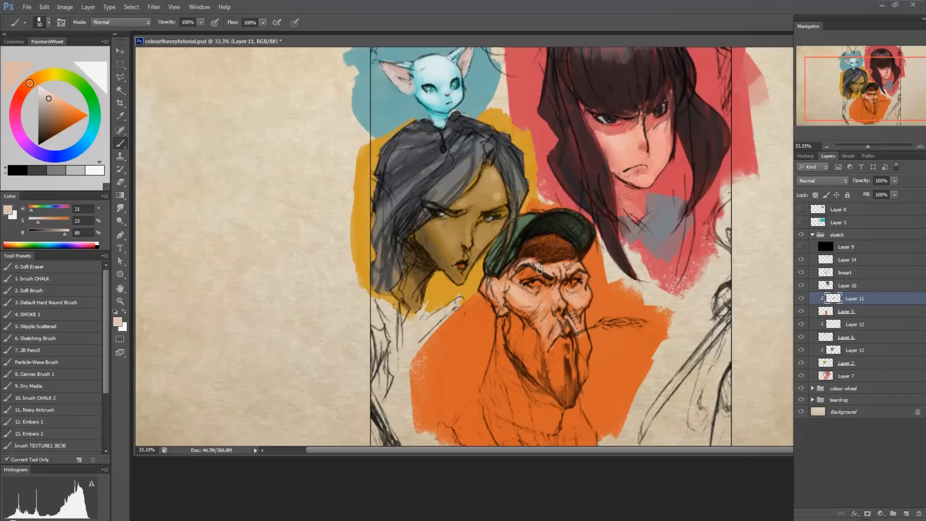
mouse_move(505, 372)
mouse_down()
mouse_move(525, 410)
mouse_move(511, 376)
mouse_move(506, 414)
mouse_move(494, 373)
mouse_move(487, 415)
mouse_move(536, 424)
mouse_move(523, 379)
mouse_move(555, 426)
mouse_up()
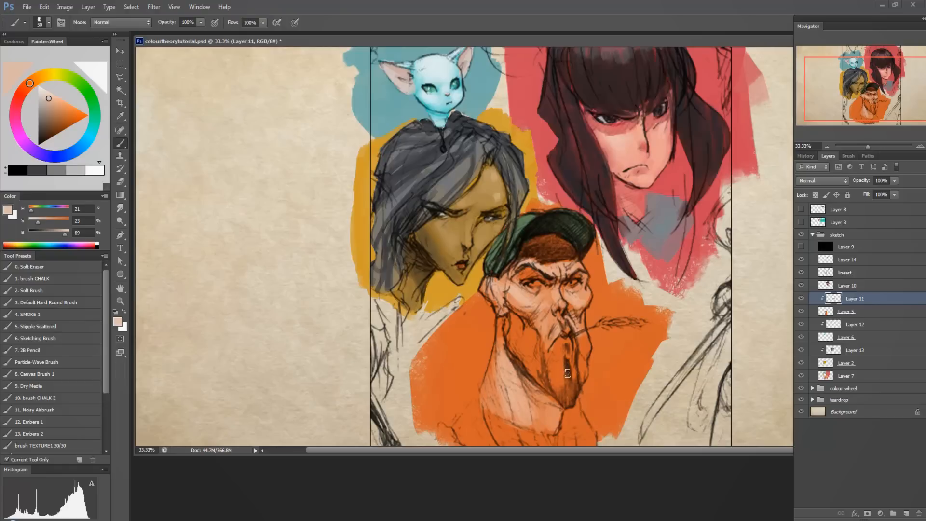
mouse_move(567, 372)
mouse_down()
mouse_move(564, 351)
mouse_move(564, 374)
mouse_move(559, 366)
mouse_move(571, 376)
mouse_move(561, 371)
mouse_move(558, 387)
mouse_move(549, 359)
mouse_move(567, 386)
mouse_move(579, 359)
mouse_move(581, 371)
mouse_move(583, 335)
mouse_up()
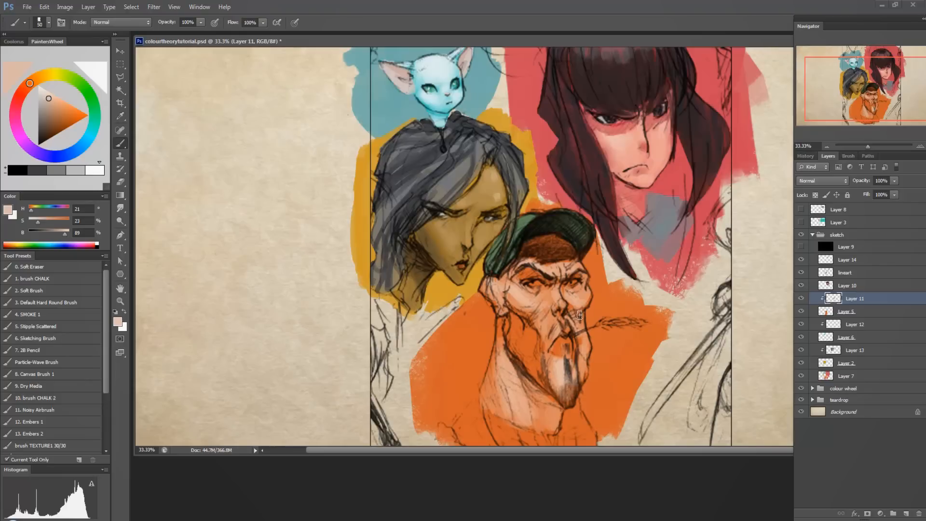
Fill the man's cheeks and the area around his mouth and beard with mid-orange skin tones sampled from the painting.
drag(528, 336, 543, 377)
mouse_move(543, 377)
mouse_down()
mouse_move(540, 338)
mouse_move(523, 318)
mouse_move(521, 357)
mouse_move(532, 369)
mouse_move(502, 328)
mouse_move(528, 349)
mouse_up()
alt+click(528, 348)
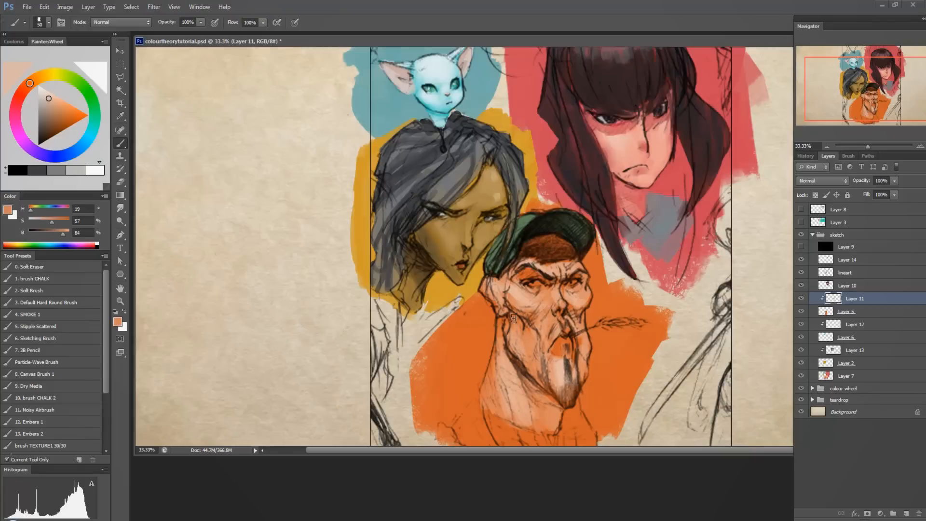
alt+click(558, 344)
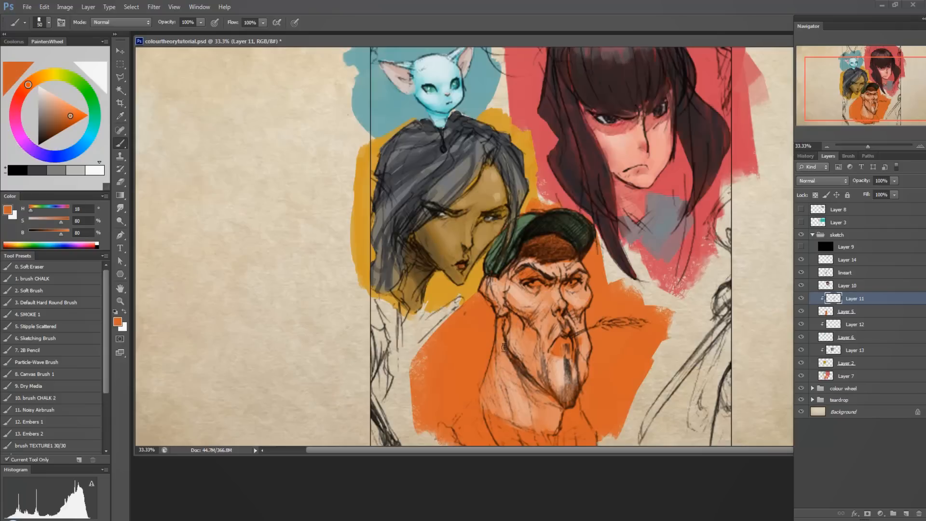
drag(620, 283, 609, 257)
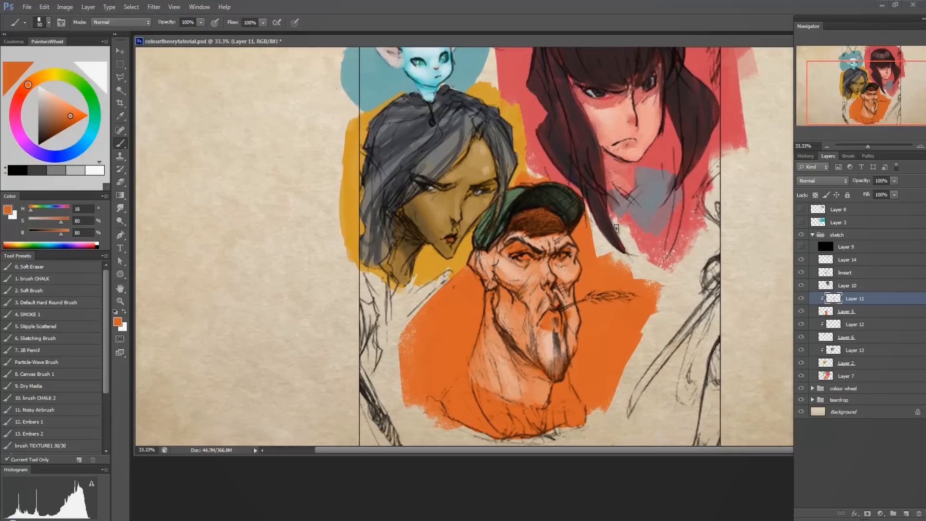
alt+click(551, 340)
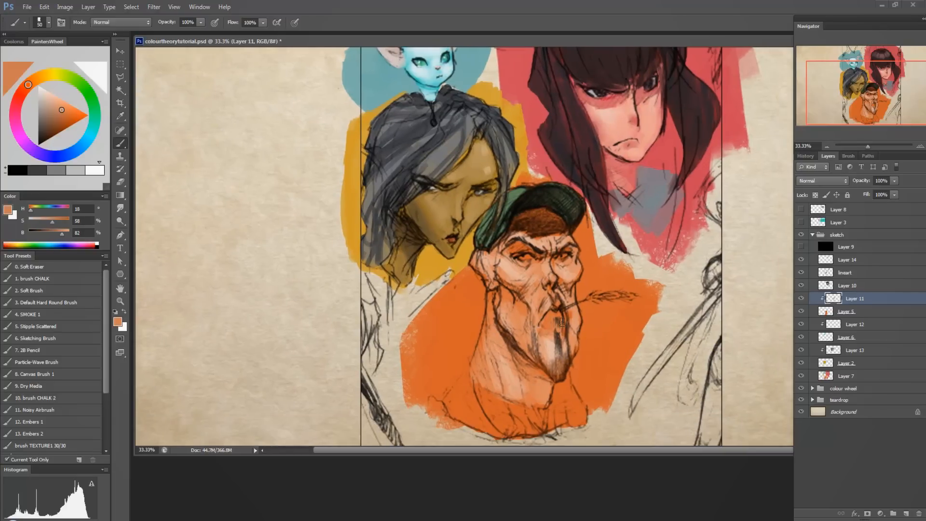
alt+click(541, 339)
mouse_move(540, 339)
mouse_down()
mouse_move(557, 330)
mouse_move(549, 339)
mouse_move(561, 353)
mouse_up()
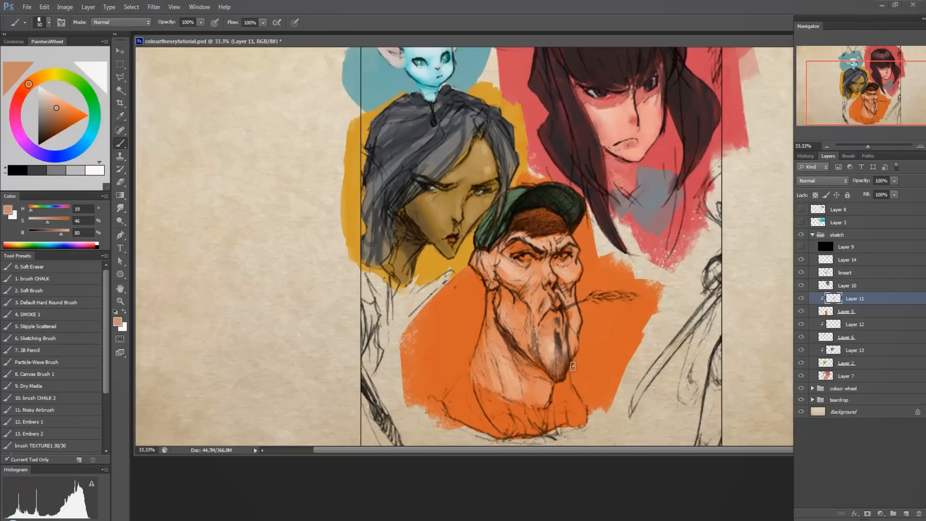
Extend the skin colour down the man's lower neck and chest using a sampled light orange (H 19, S 36, B 87).
alt+click(466, 311)
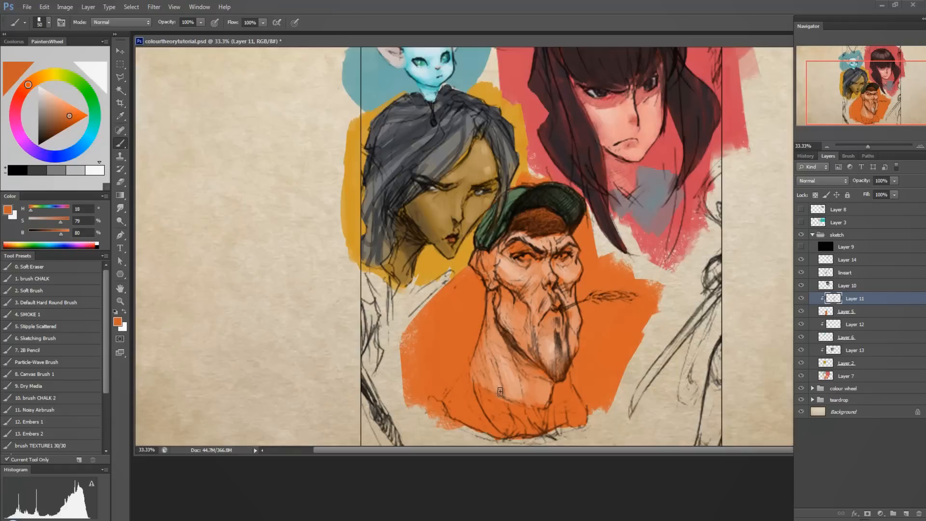
alt+click(507, 253)
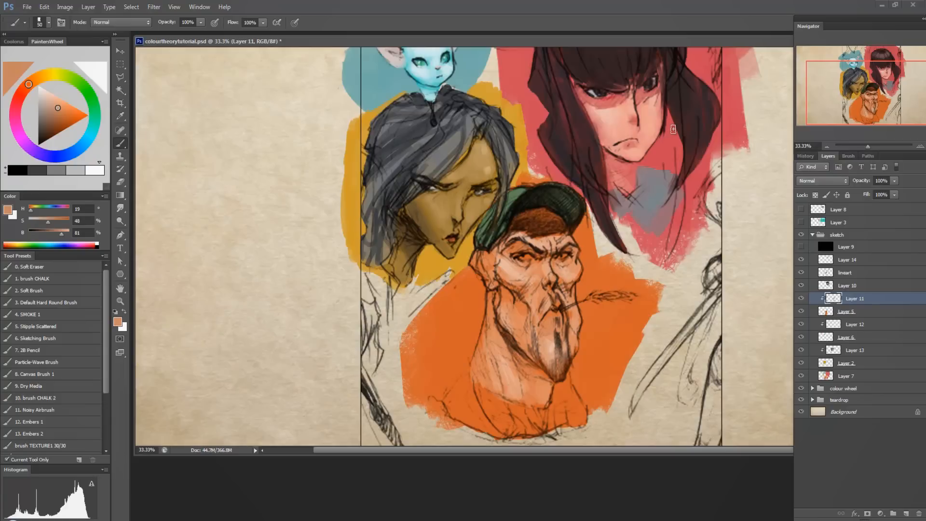
alt+click(489, 372)
mouse_move(478, 384)
mouse_down()
mouse_move(527, 429)
mouse_move(547, 407)
mouse_up()
alt+click(510, 372)
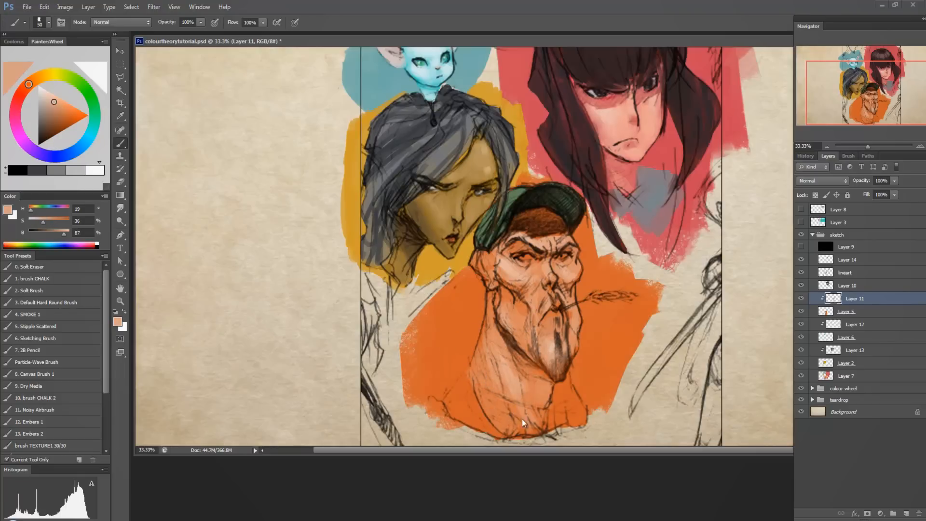
mouse_move(476, 389)
mouse_down()
mouse_move(496, 429)
mouse_move(553, 410)
mouse_move(553, 398)
mouse_up()
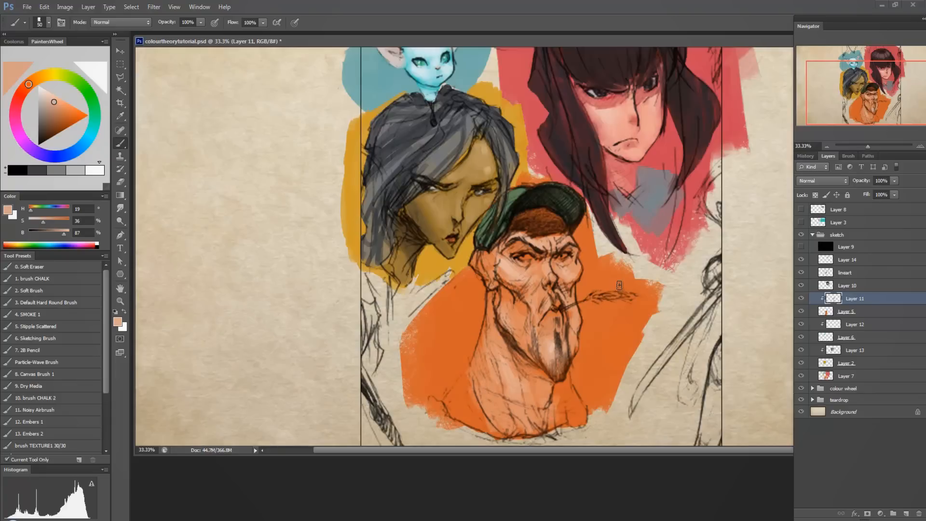
Paint both sides of the man's shirt in a greyish green (H 102, S 16, B 73).
click(82, 85)
click(44, 105)
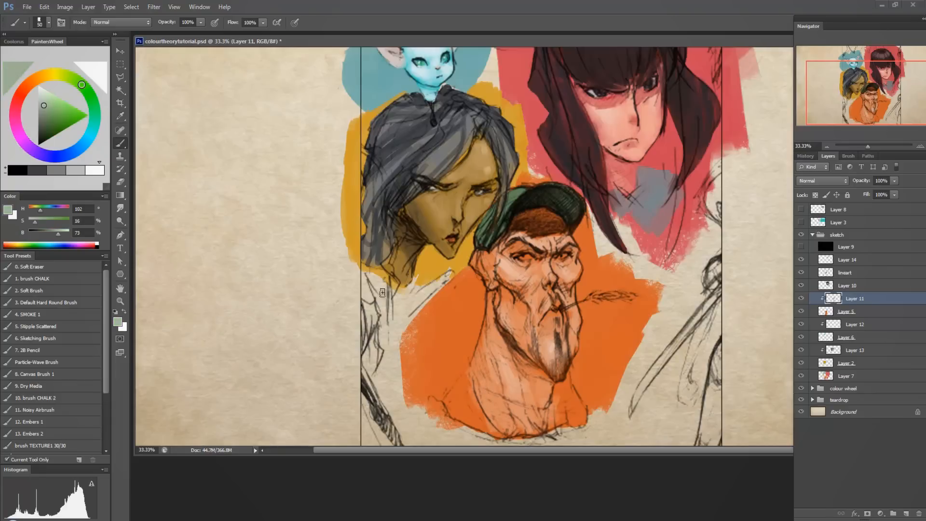
mouse_move(470, 386)
mouse_down()
mouse_move(489, 430)
mouse_move(457, 391)
mouse_move(453, 414)
mouse_move(441, 413)
mouse_move(460, 410)
mouse_up()
mouse_move(561, 405)
mouse_down()
mouse_move(569, 415)
mouse_move(561, 385)
mouse_move(578, 415)
mouse_move(592, 415)
mouse_move(584, 403)
mouse_up()
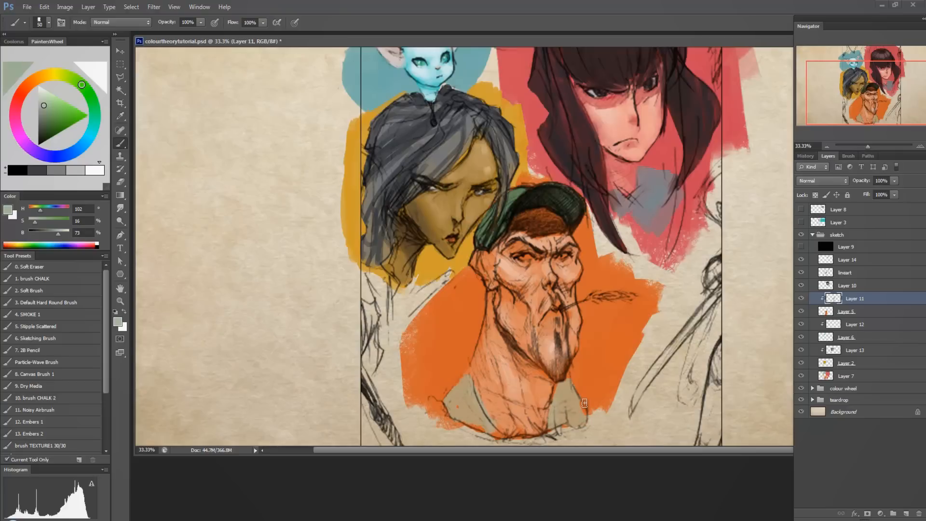
Paint the man's eye whites in a nearly neutral light blue (H 195, S 4, B 82).
alt+click(584, 230)
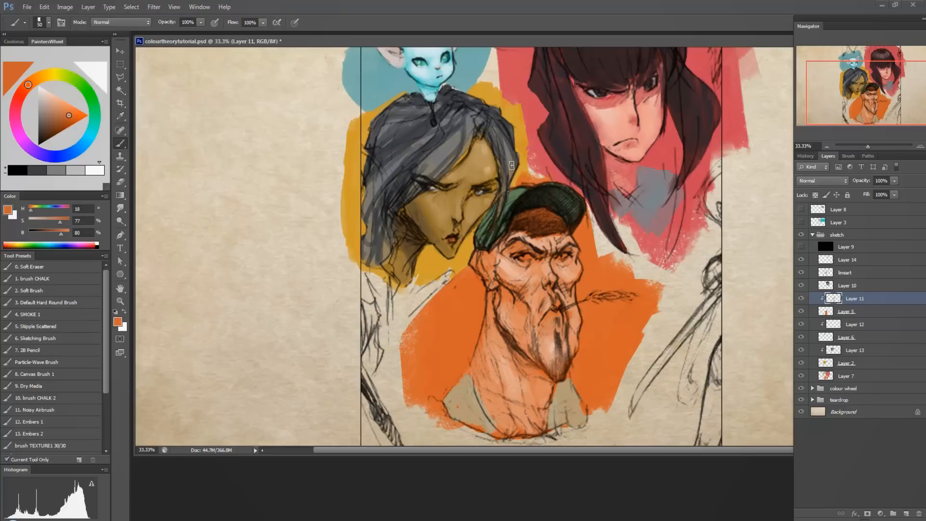
click(84, 144)
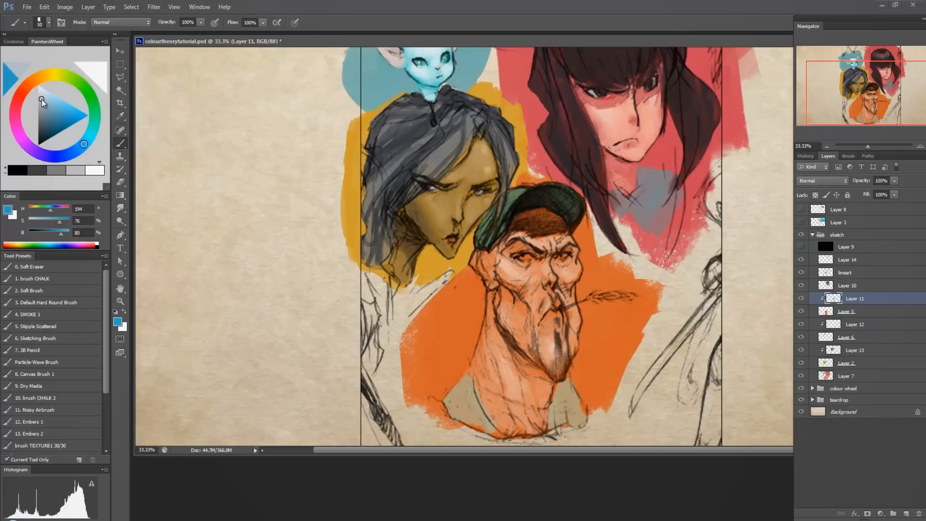
click(40, 97)
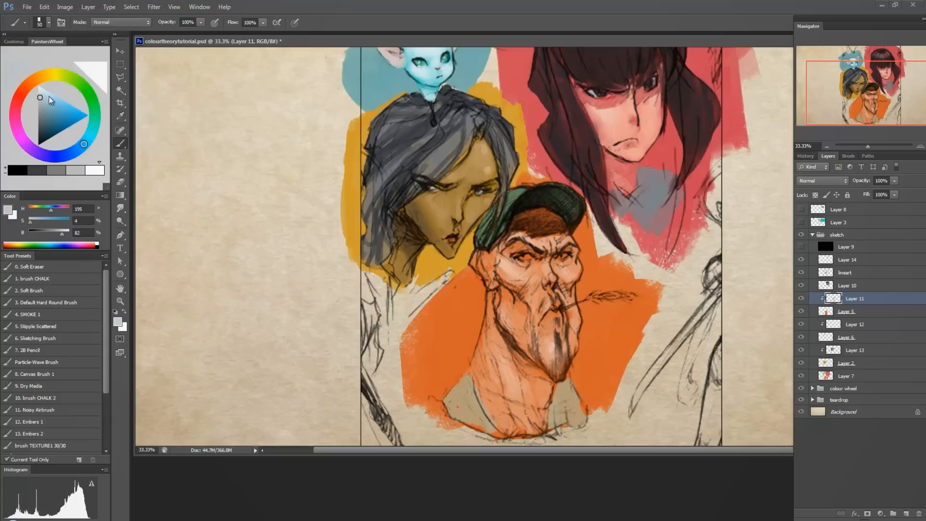
drag(528, 259, 561, 256)
alt+click(550, 313)
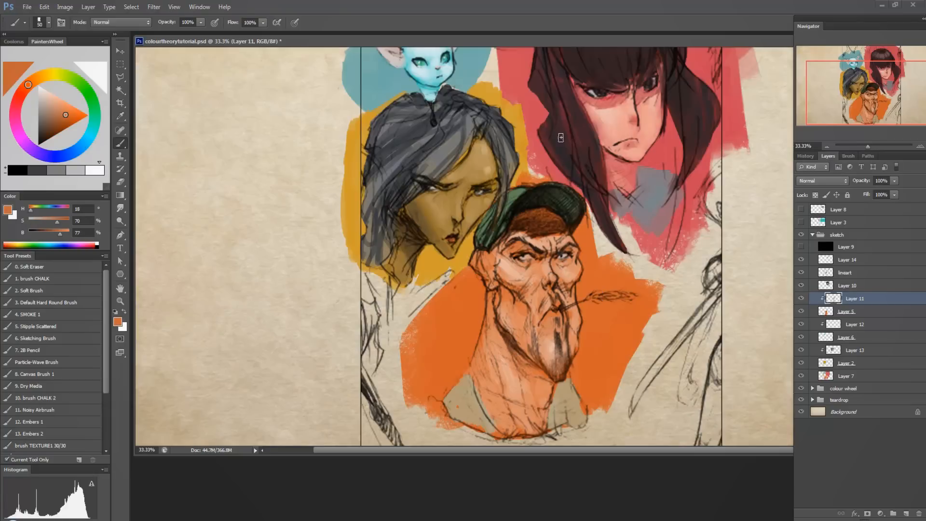
Touch up the man's ear with sampled orange using a 20-size brush, and deepen his lips with red-brown (H 16, S 75, B 67).
key(bracketleft)
key(bracketleft)
key(bracketleft)
alt+click(464, 330)
drag(487, 254, 489, 260)
alt+click(543, 309)
click(62, 120)
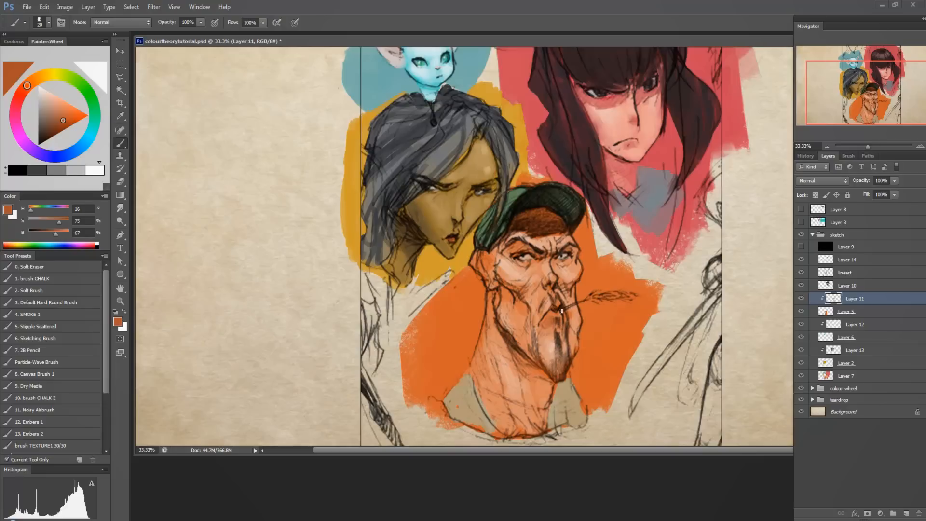
Sample the skin beside the man's mouth and shift it to a muted reddish tone (H 9, S 47, B 74).
alt+click(565, 291)
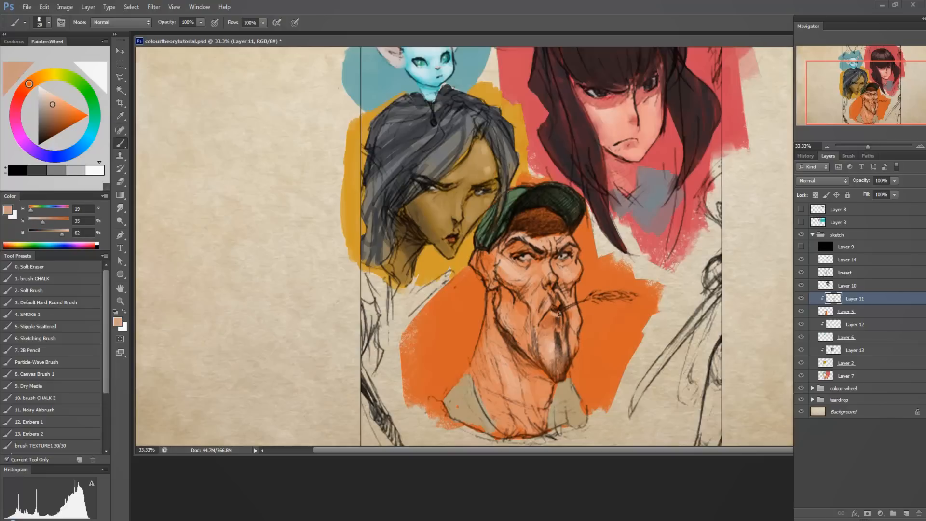
drag(28, 85, 24, 89)
click(59, 109)
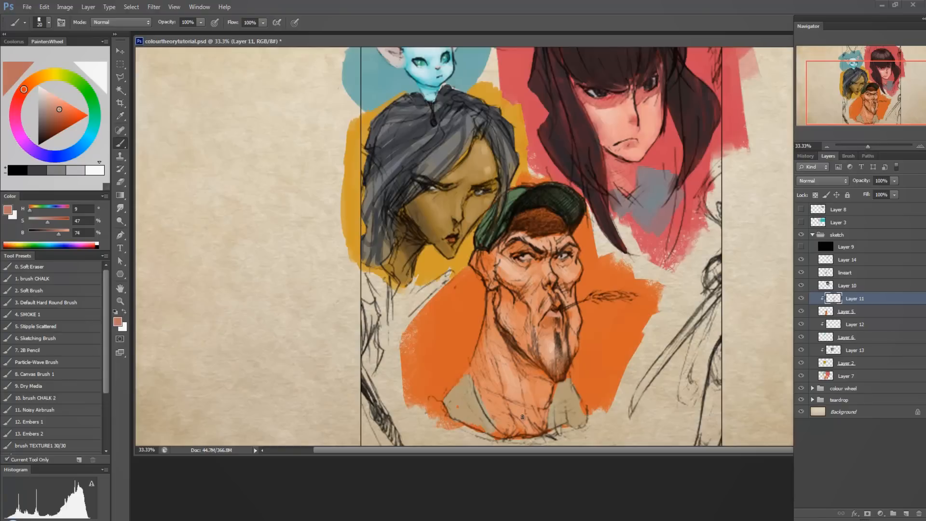
Sample the man's shirt and cap colours to compare their actual hues with how they appear.
drag(615, 287, 655, 298)
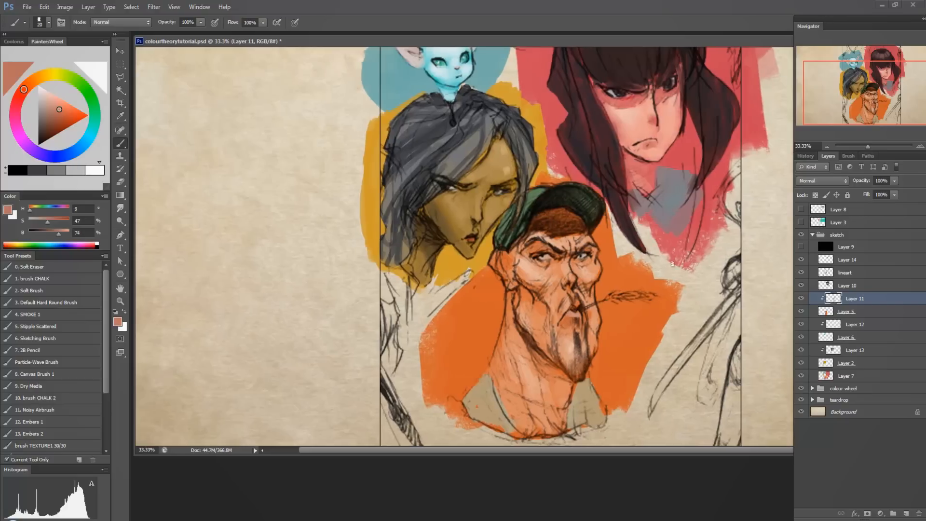
alt+click(588, 379)
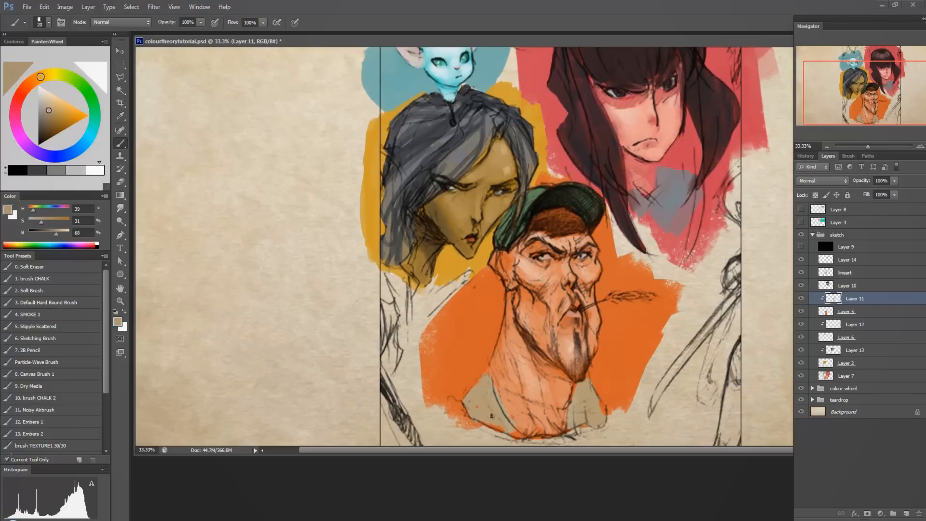
alt+click(482, 390)
alt+click(483, 390)
alt+click(539, 191)
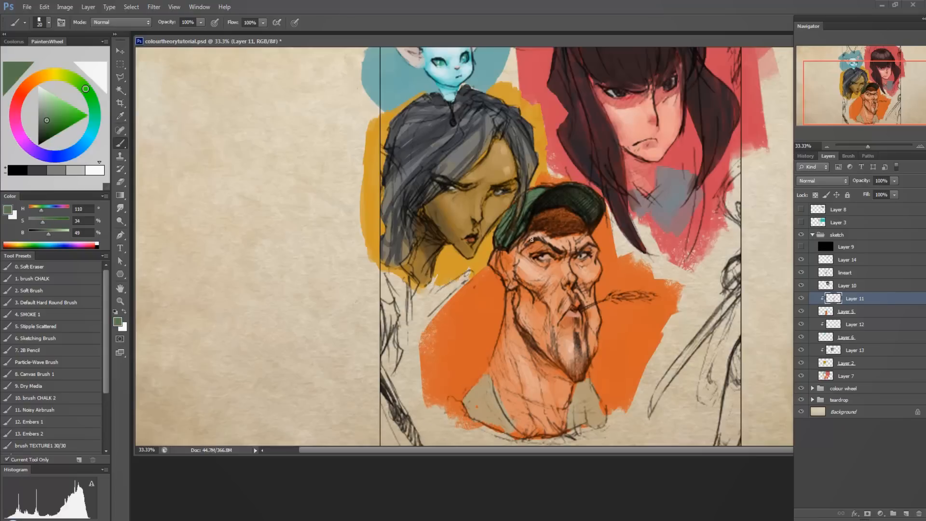
alt+click(481, 389)
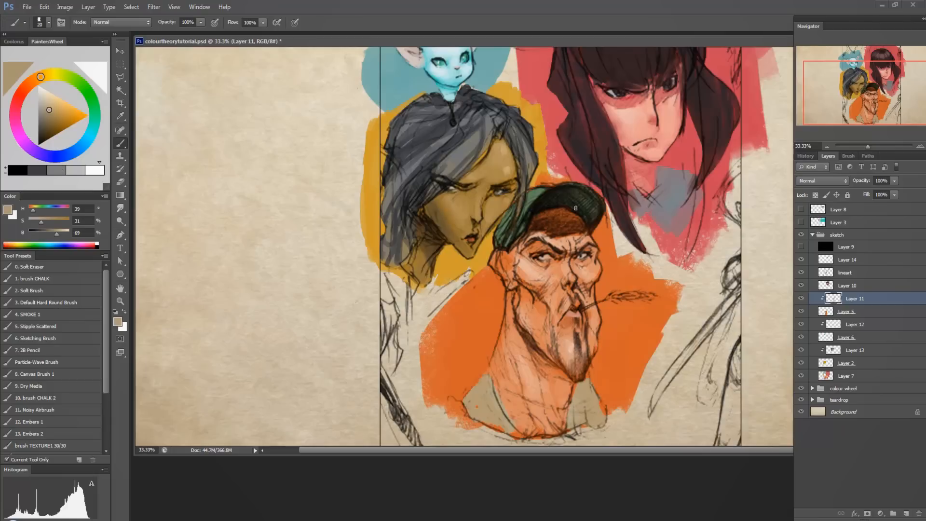
Paint loose beige strokes (H 39, S 31, B 69) over the orange backdrop on both sides of the man, on Layer 7.
click(857, 364)
click(855, 377)
mouse_move(497, 289)
mouse_down()
mouse_move(498, 322)
mouse_move(494, 284)
mouse_move(486, 337)
mouse_move(480, 280)
mouse_move(470, 337)
mouse_move(493, 279)
mouse_move(466, 323)
mouse_up()
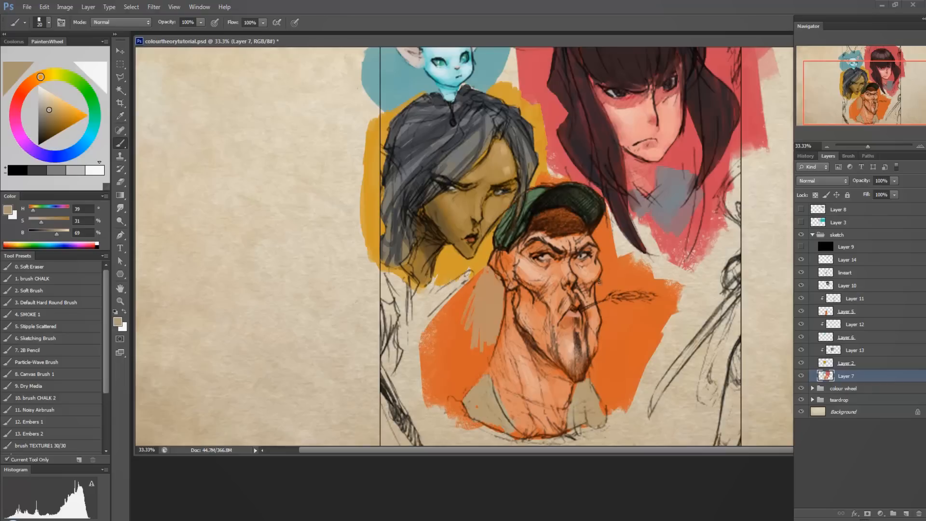
mouse_move(599, 282)
mouse_down()
mouse_move(603, 318)
mouse_move(611, 276)
mouse_move(590, 379)
mouse_move(596, 359)
mouse_move(612, 399)
mouse_move(611, 264)
mouse_move(606, 273)
mouse_move(596, 232)
mouse_move(607, 259)
mouse_move(609, 233)
mouse_move(623, 358)
mouse_move(625, 345)
mouse_move(619, 383)
mouse_move(613, 369)
mouse_move(632, 374)
mouse_move(639, 316)
mouse_up()
mouse_move(475, 372)
mouse_down()
mouse_move(489, 362)
mouse_move(488, 326)
mouse_move(477, 362)
mouse_move(470, 289)
mouse_move(451, 308)
mouse_move(485, 270)
mouse_move(456, 335)
mouse_move(461, 371)
mouse_move(458, 333)
mouse_move(436, 378)
mouse_move(439, 331)
mouse_up()
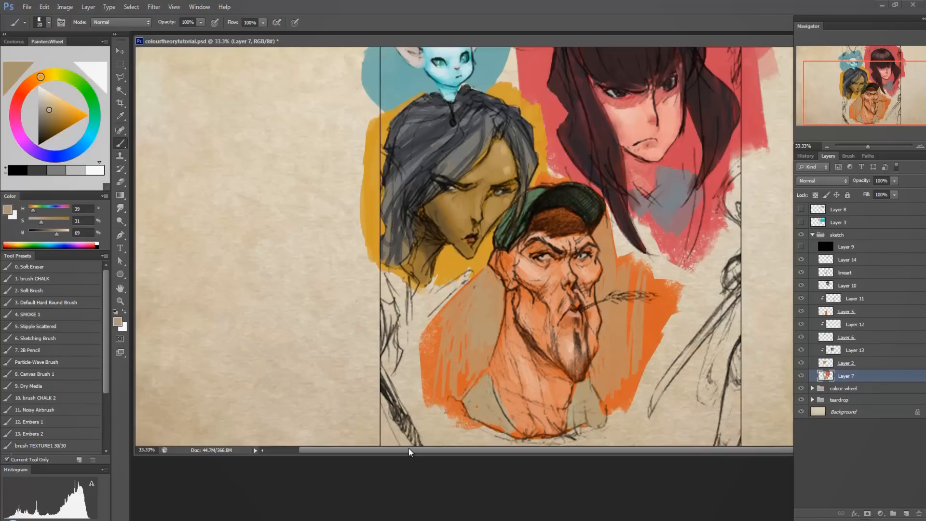
Darken the grey-haired woman's hair on Layer 13 with a near-black blue (H 218, S 31, B 14) using a 175-size brush.
drag(515, 192, 556, 274)
click(857, 300)
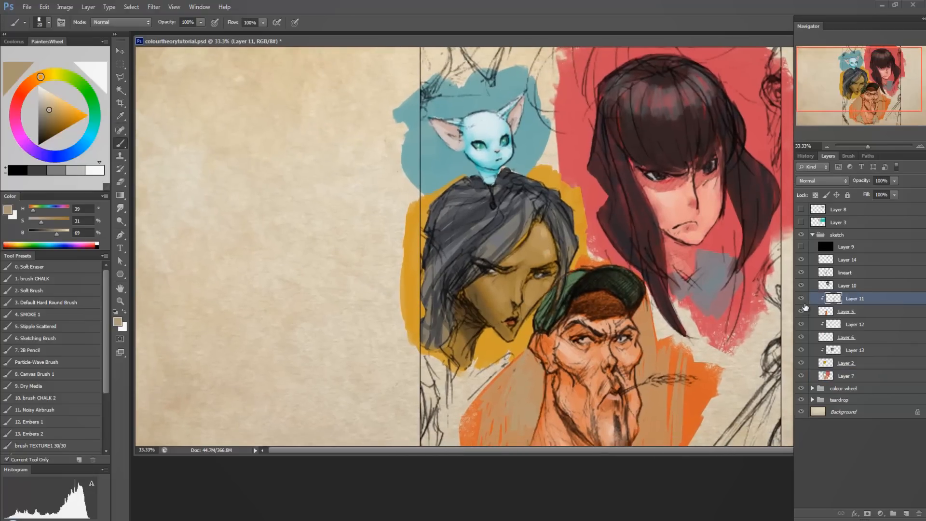
click(846, 351)
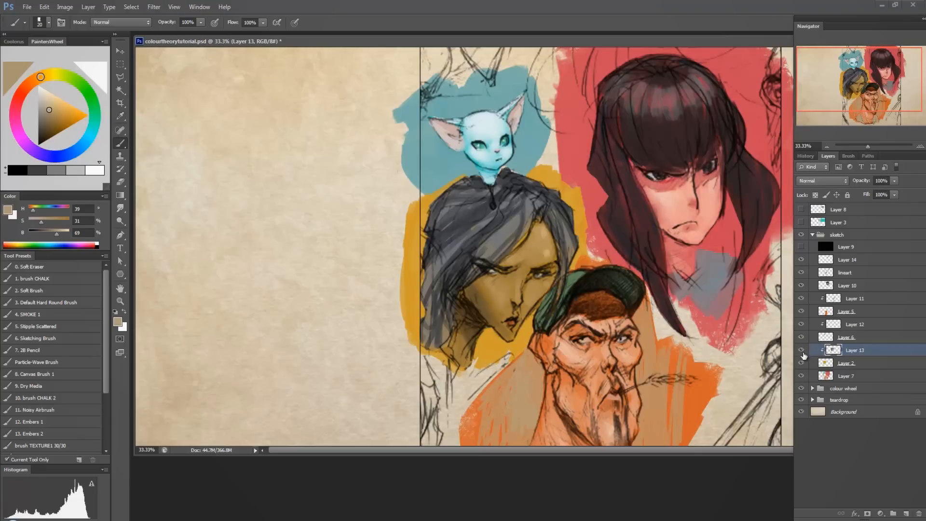
alt+click(476, 239)
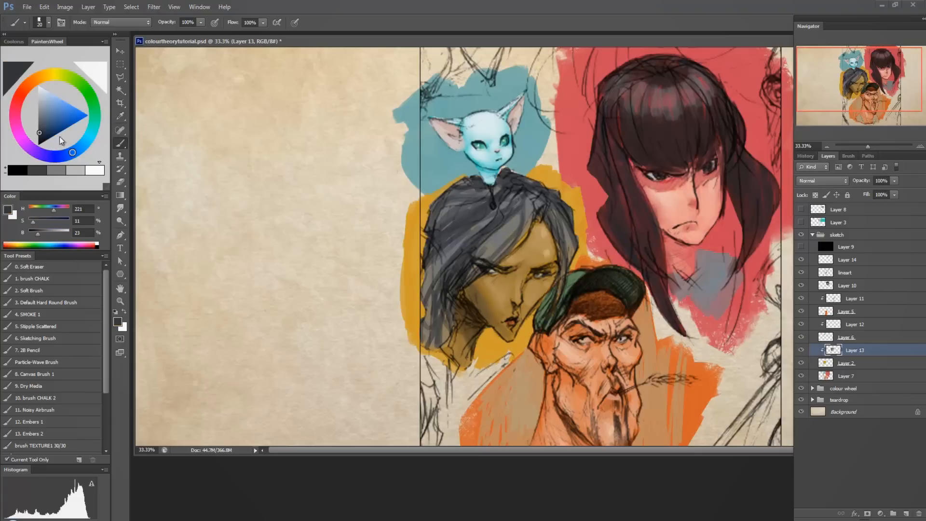
click(40, 137)
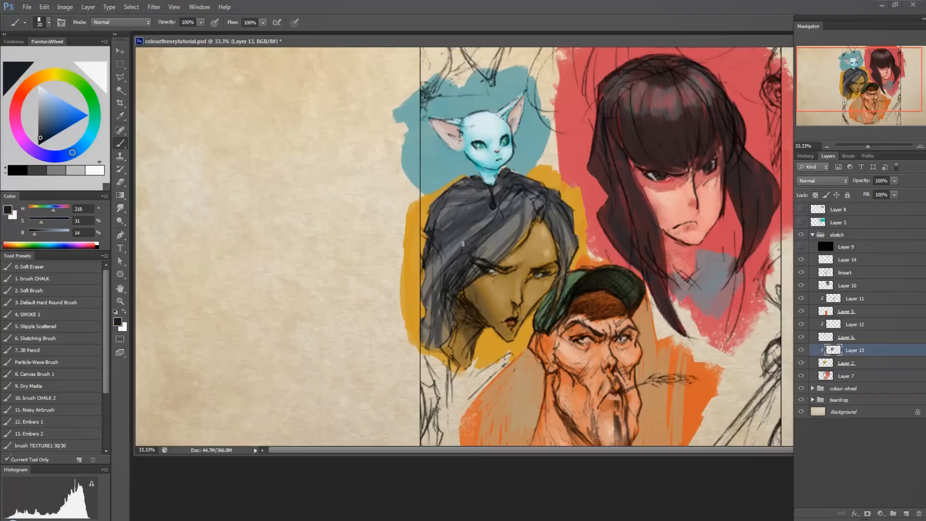
key(bracketright)
key(bracketright)
key(bracketright)
key(bracketright)
key(bracketright)
key(bracketright)
key(bracketright)
key(bracketright)
key(bracketright)
key(bracketright)
key(bracketright)
key(bracketright)
key(bracketright)
key(bracketright)
key(bracketright)
key(bracketright)
mouse_move(444, 266)
mouse_down()
mouse_move(469, 220)
mouse_move(490, 232)
mouse_move(446, 282)
mouse_move(451, 261)
mouse_up()
key(bracketleft)
key(bracketleft)
key(bracketleft)
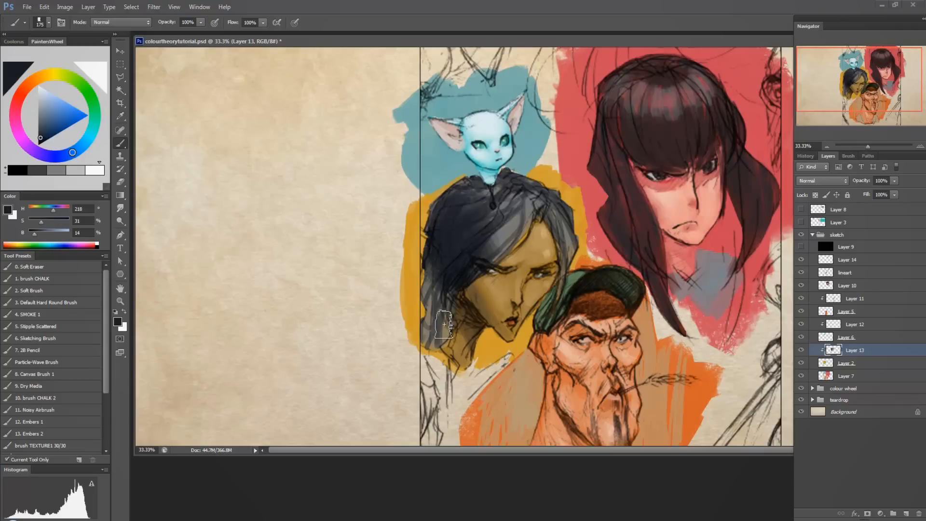
mouse_move(444, 325)
mouse_down()
mouse_move(441, 293)
mouse_move(422, 349)
mouse_move(440, 318)
mouse_up()
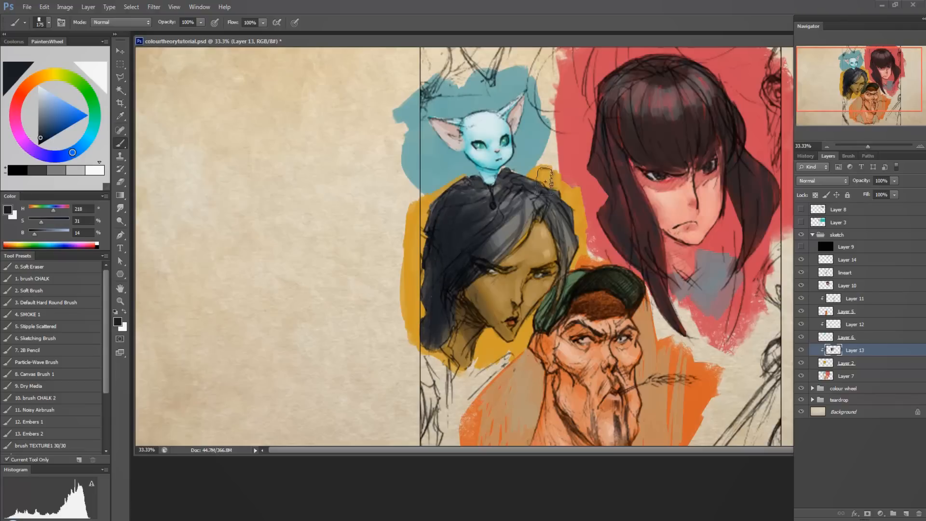
mouse_move(511, 202)
mouse_down()
mouse_move(511, 226)
mouse_move(490, 201)
mouse_move(506, 215)
mouse_move(545, 168)
mouse_move(558, 228)
mouse_move(540, 197)
mouse_move(572, 232)
mouse_move(572, 270)
mouse_move(578, 195)
mouse_up()
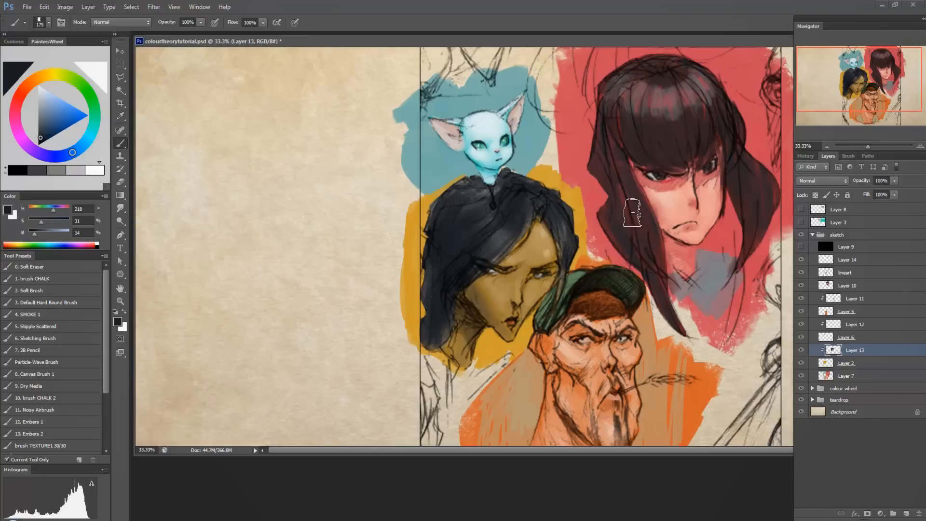
Prepare a 10-size pure white brush (H 0, S 0, B 100) on Layer 14, with the whole painting in view at 25%.
mouse_move(637, 289)
mouse_down()
mouse_move(569, 277)
mouse_move(568, 255)
mouse_up()
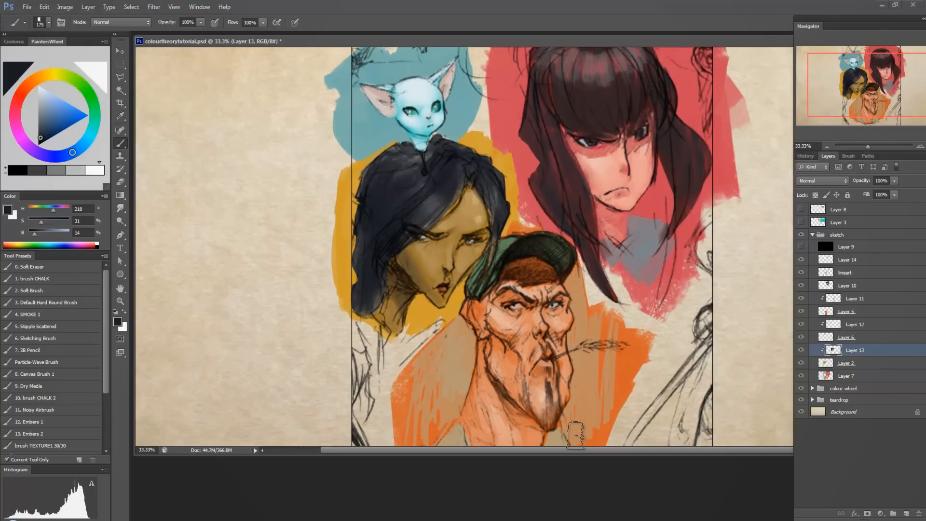
key(ctrl+minus)
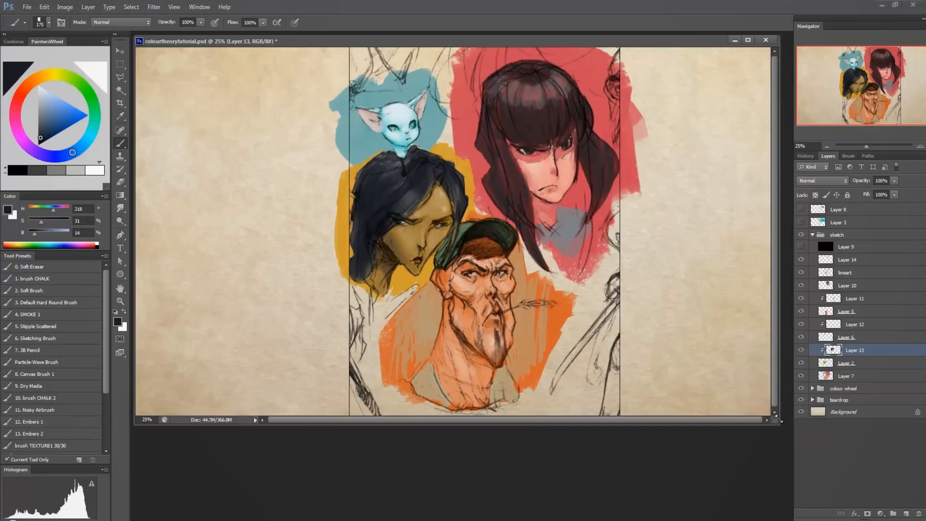
drag(777, 419, 780, 483)
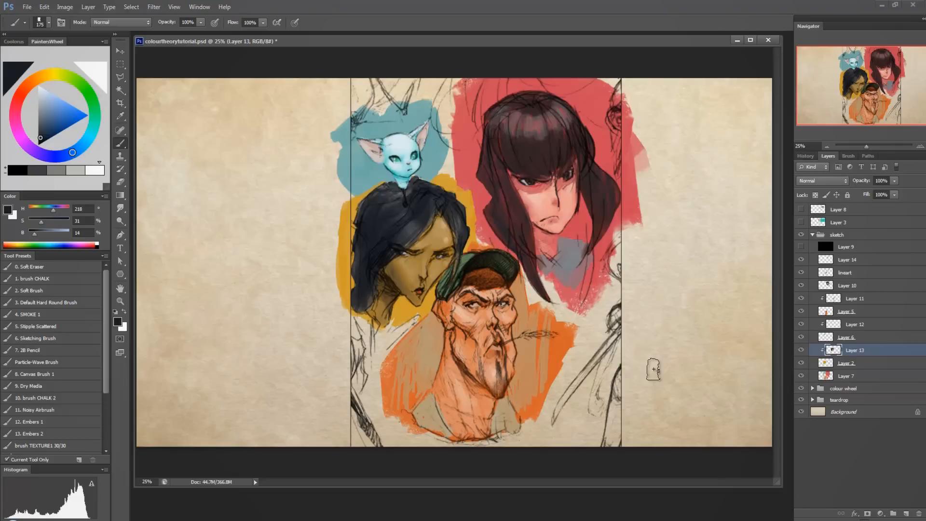
click(860, 262)
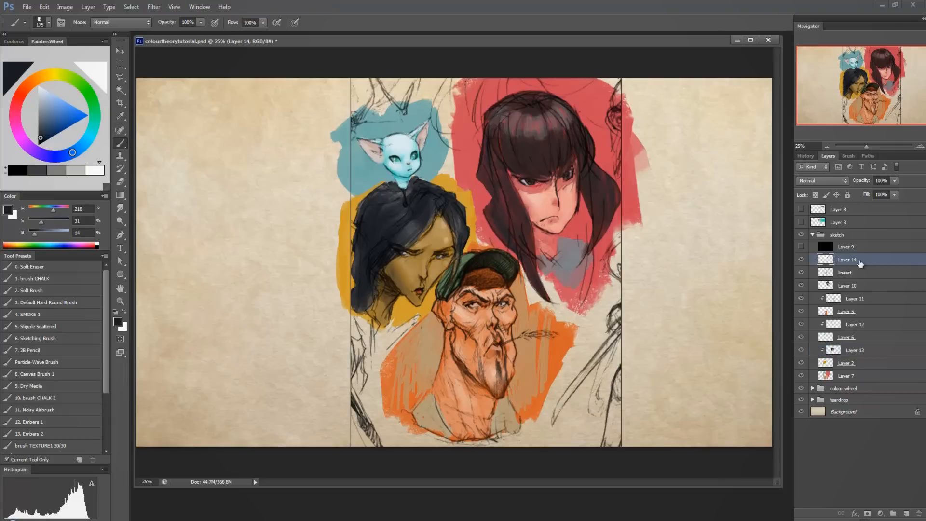
key(bracketleft)
key(bracketleft)
key(bracketleft)
key(bracketleft)
key(bracketleft)
key(bracketleft)
key(bracketleft)
key(bracketleft)
key(bracketleft)
key(bracketleft)
key(bracketleft)
key(bracketleft)
click(31, 85)
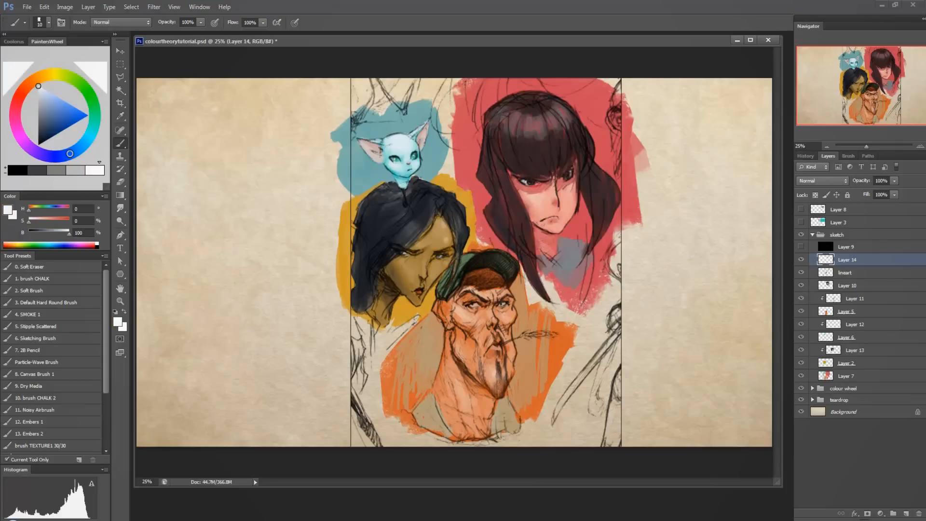